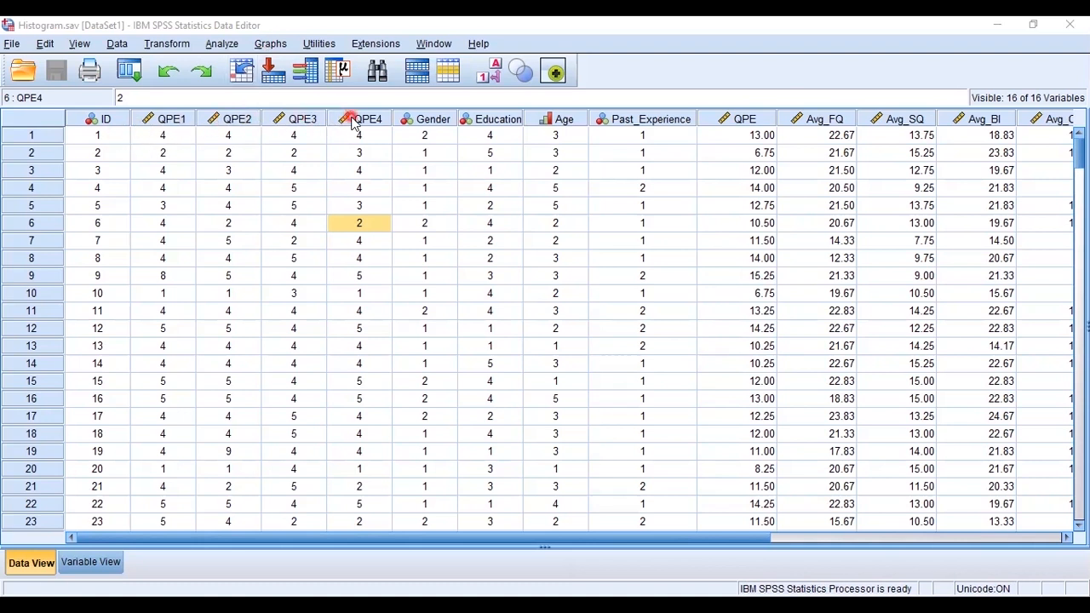
Open Chart Builder and place a Simple Histogram from the Histogram gallery on the chart canvas.
click(267, 45)
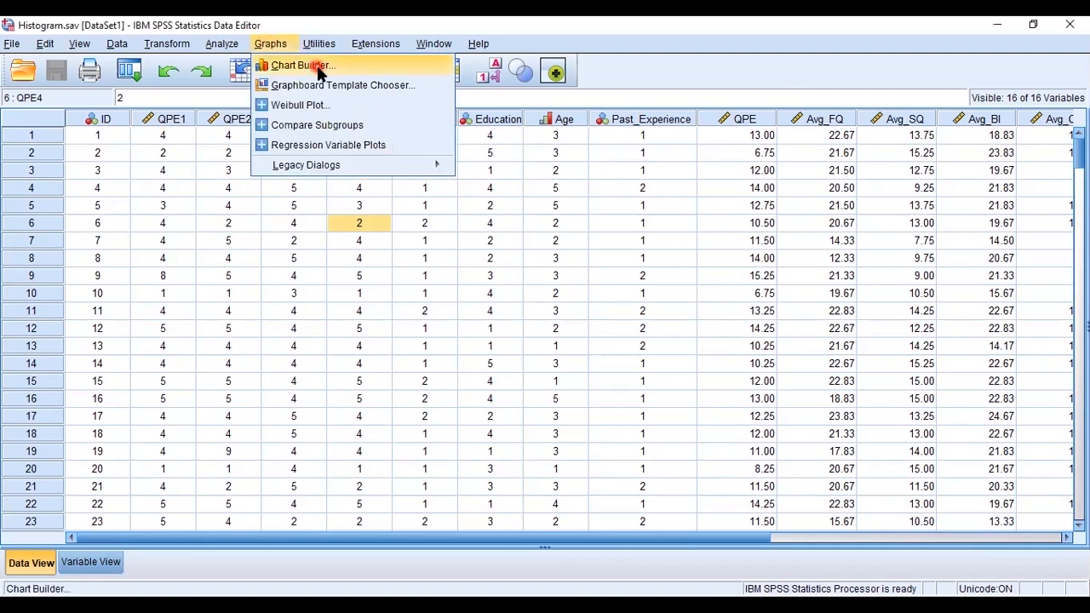
mouse_move(349, 166)
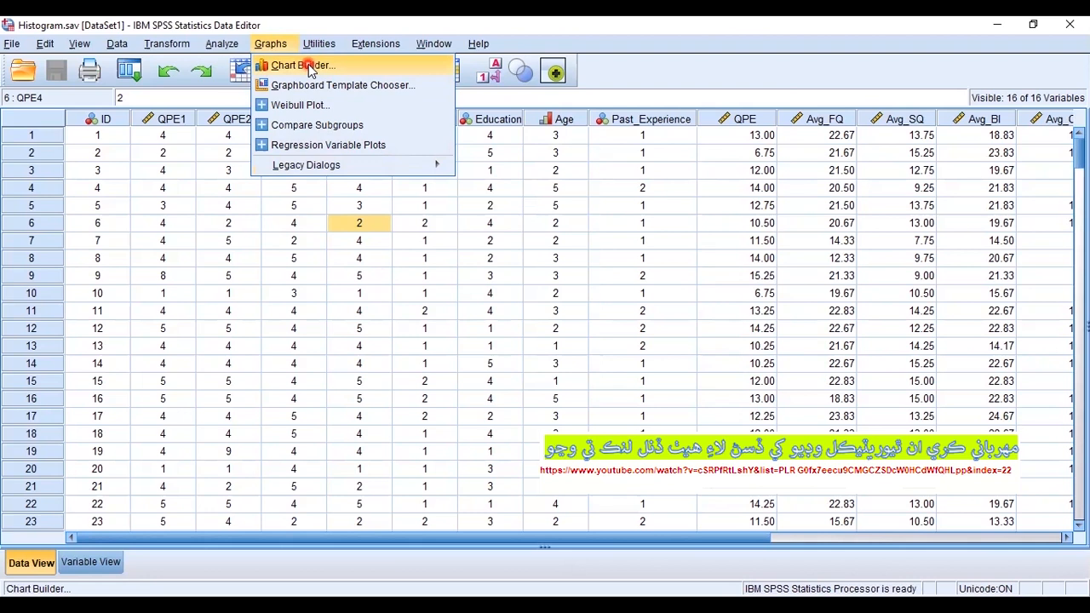
click(308, 66)
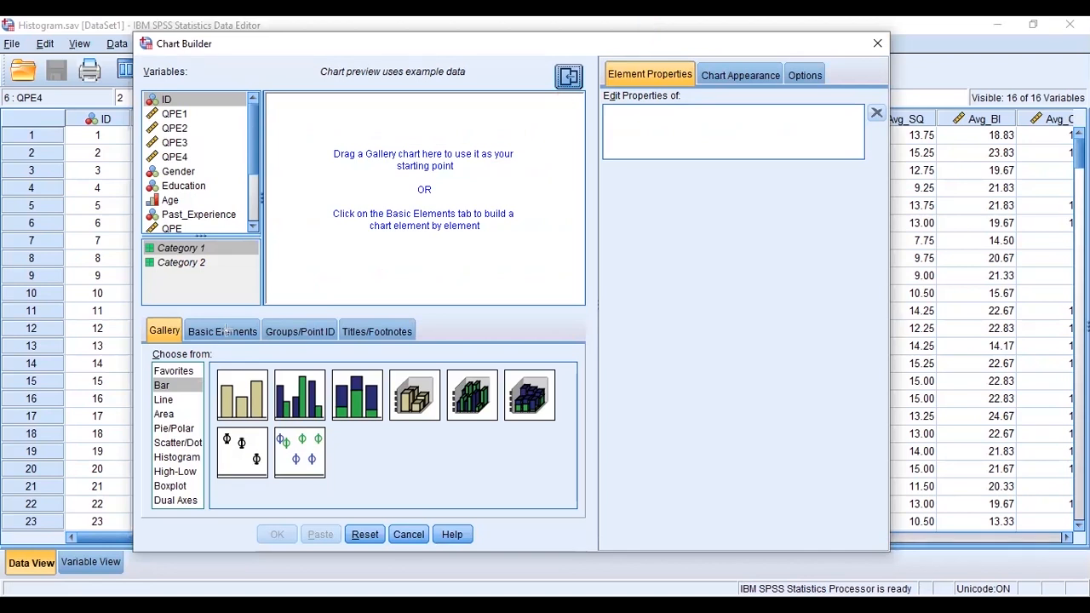
mouse_move(151, 362)
mouse_down()
mouse_move(186, 428)
mouse_move(209, 511)
mouse_up()
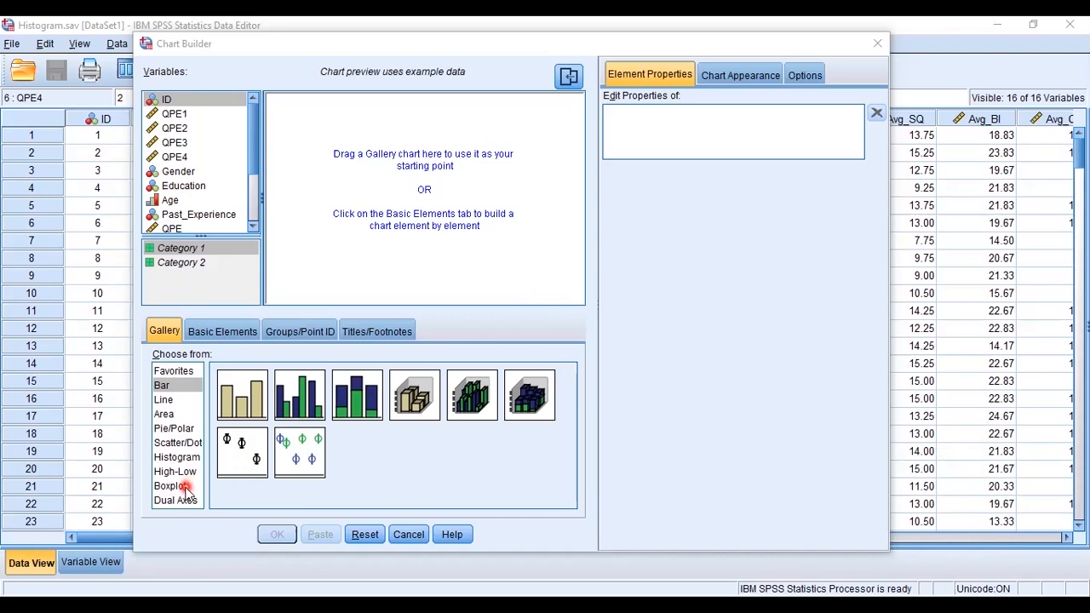
click(174, 459)
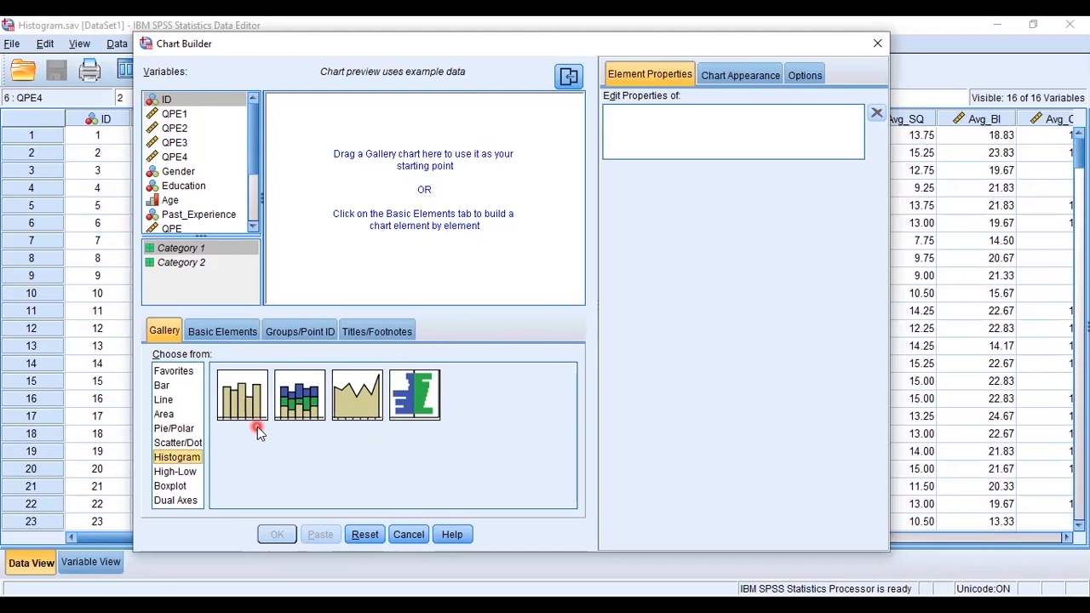
drag(246, 408, 357, 206)
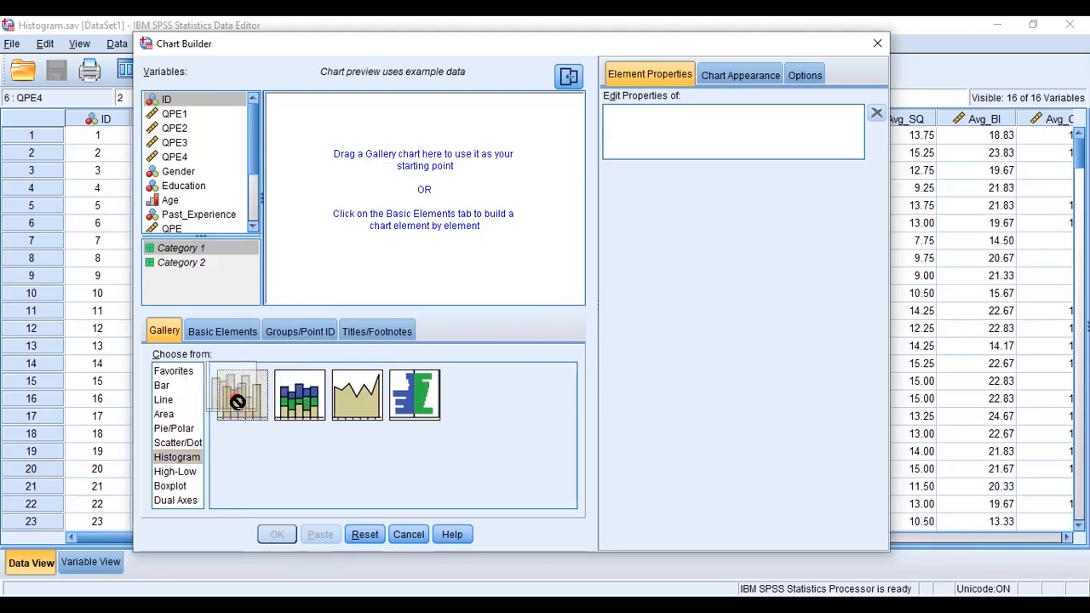
drag(243, 397, 402, 195)
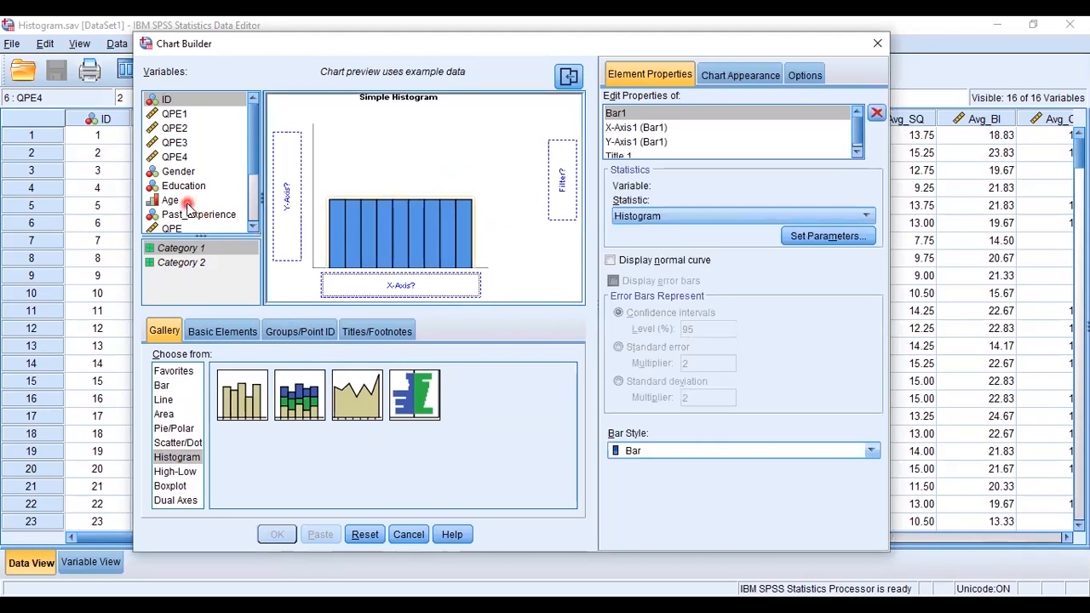
Review the value labels defined for QPE1 in Variable View while keeping Chart Builder open.
click(180, 115)
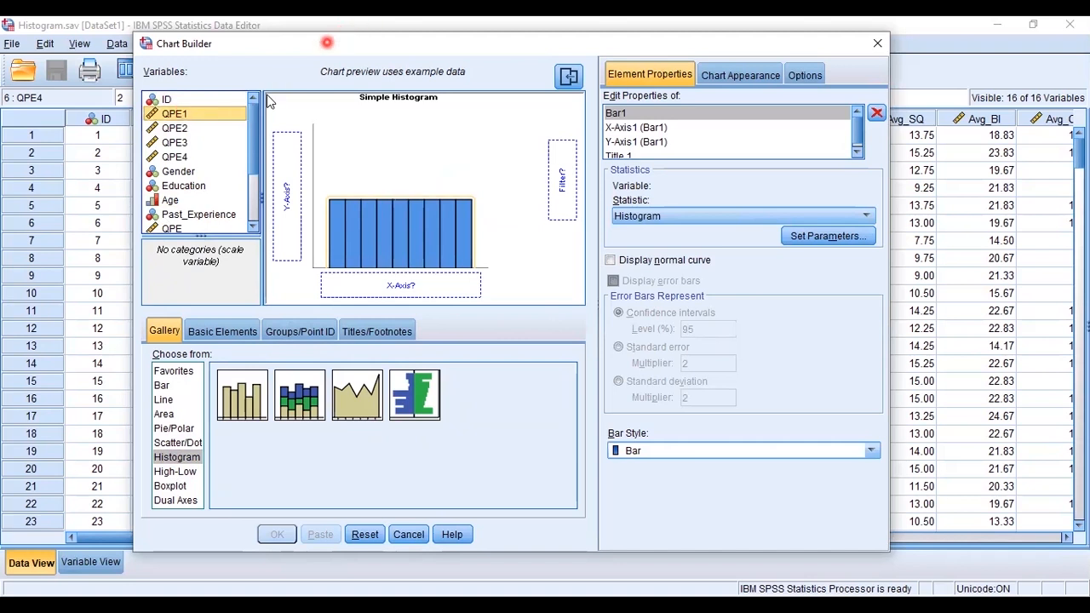
drag(328, 42, 457, 481)
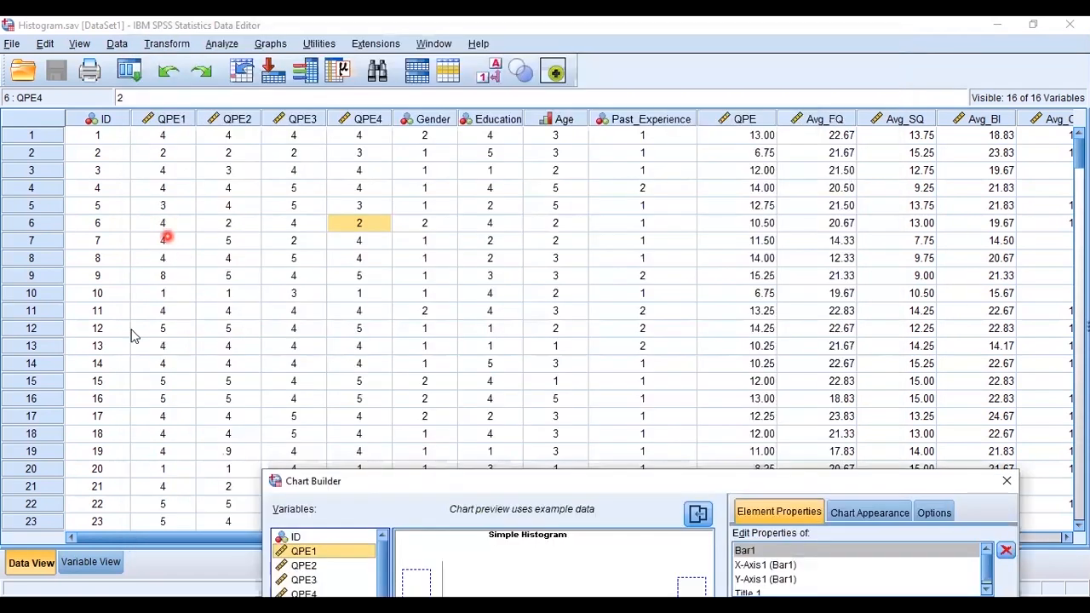
click(90, 566)
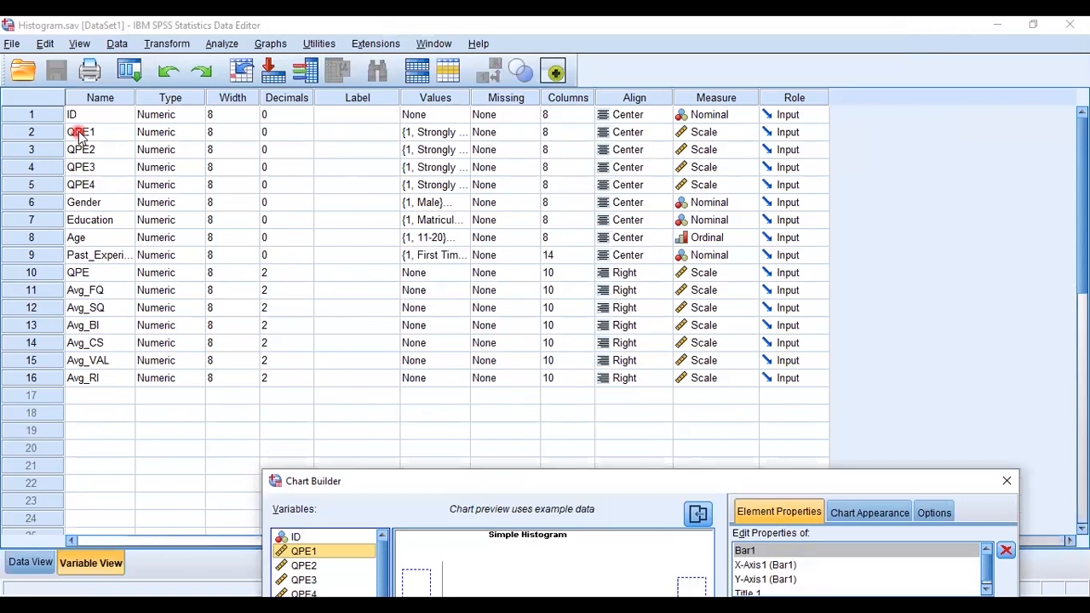
click(77, 134)
click(467, 135)
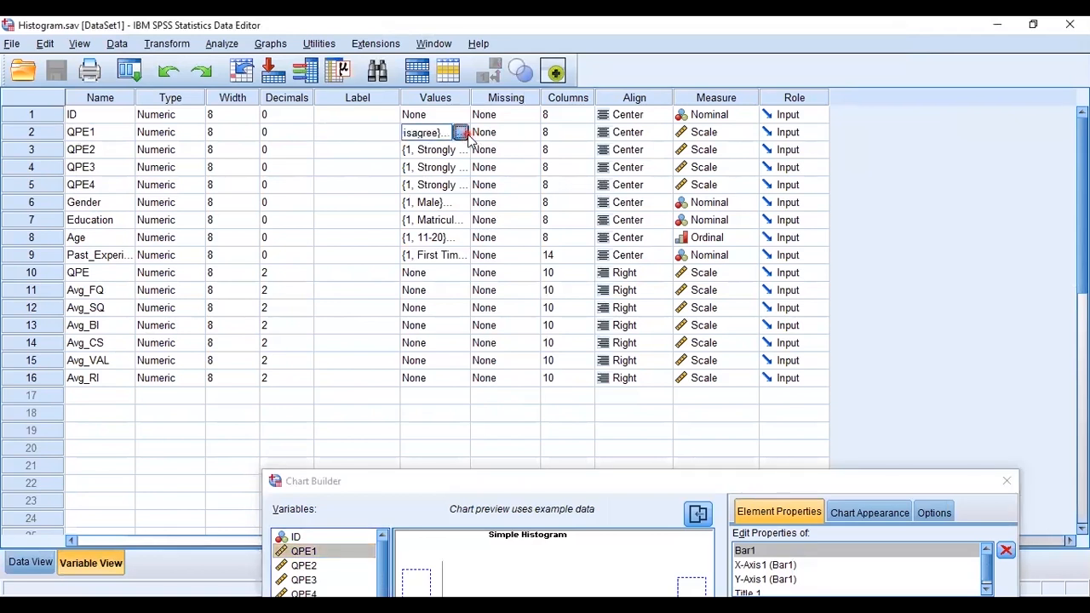
click(464, 134)
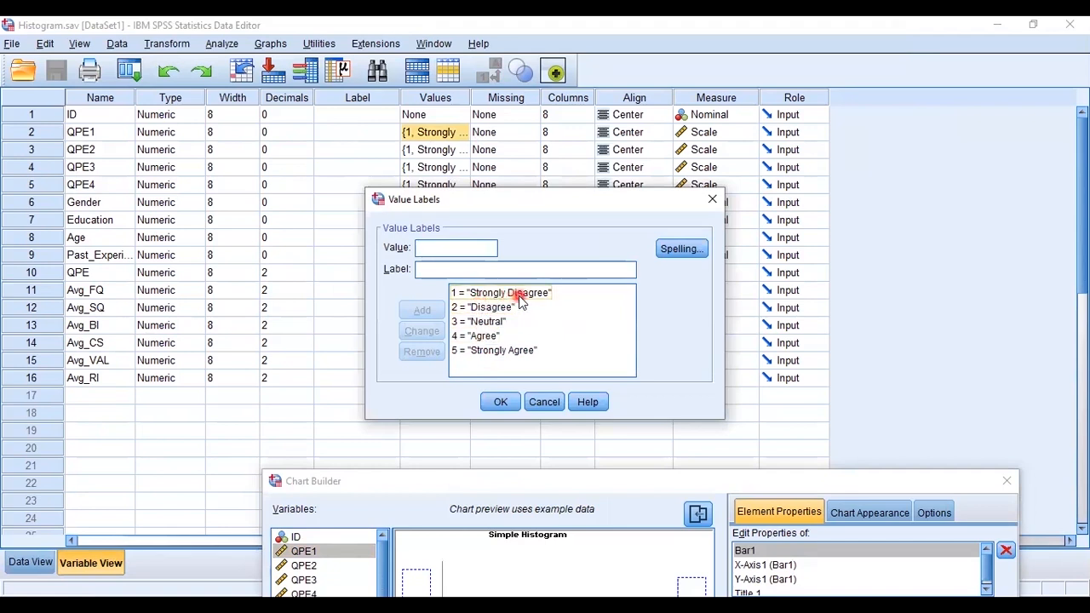
click(499, 407)
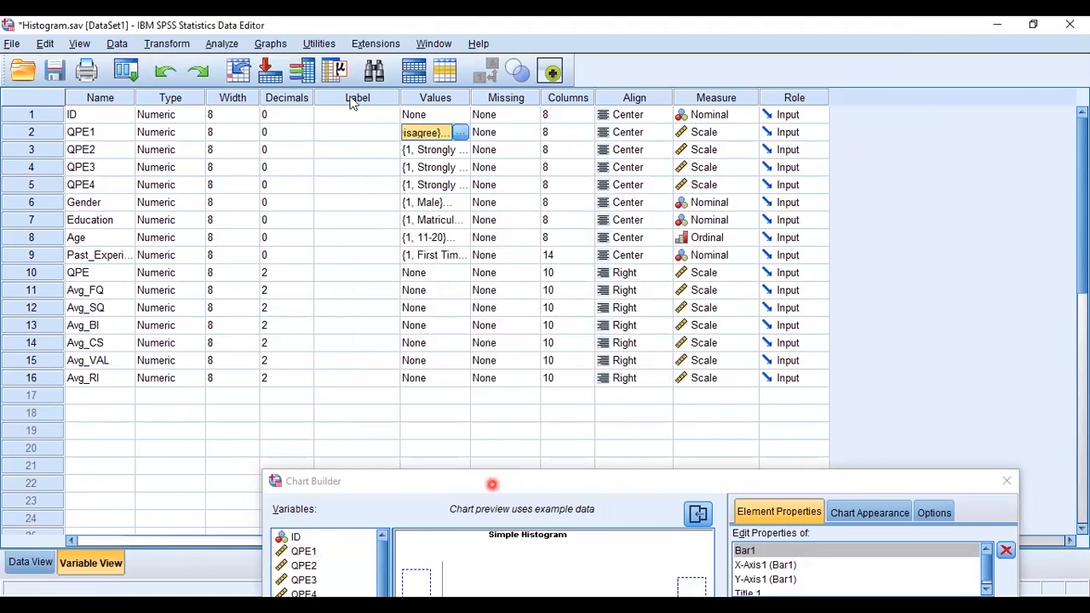
Assign QPE1 to the chart's x-axis, compare the frequency polygon variant, and generate the Simple Histogram.
drag(491, 483, 343, 34)
drag(152, 104, 362, 280)
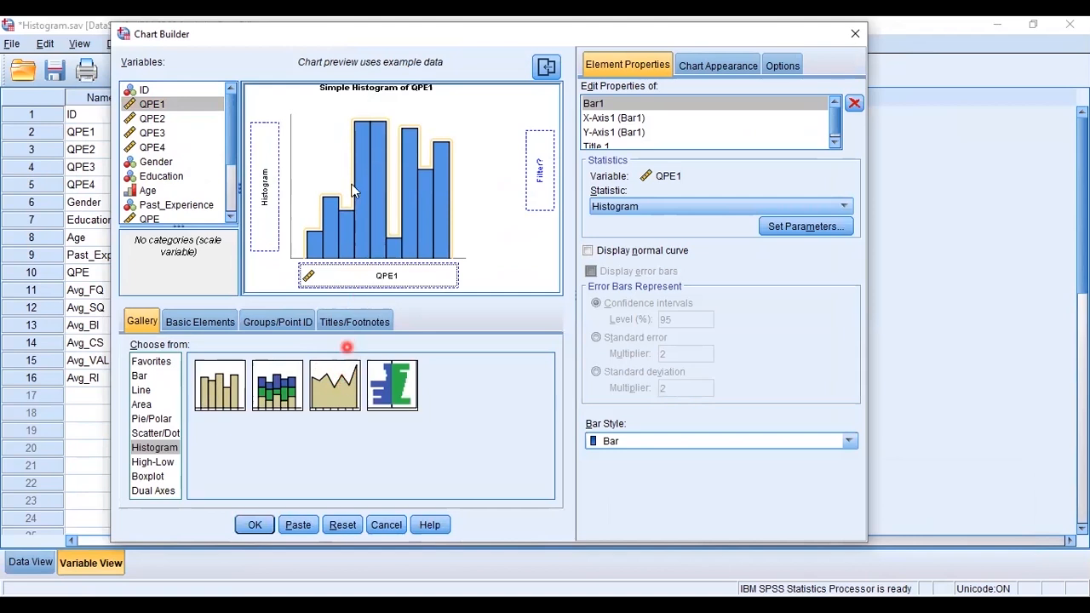
double_click(337, 390)
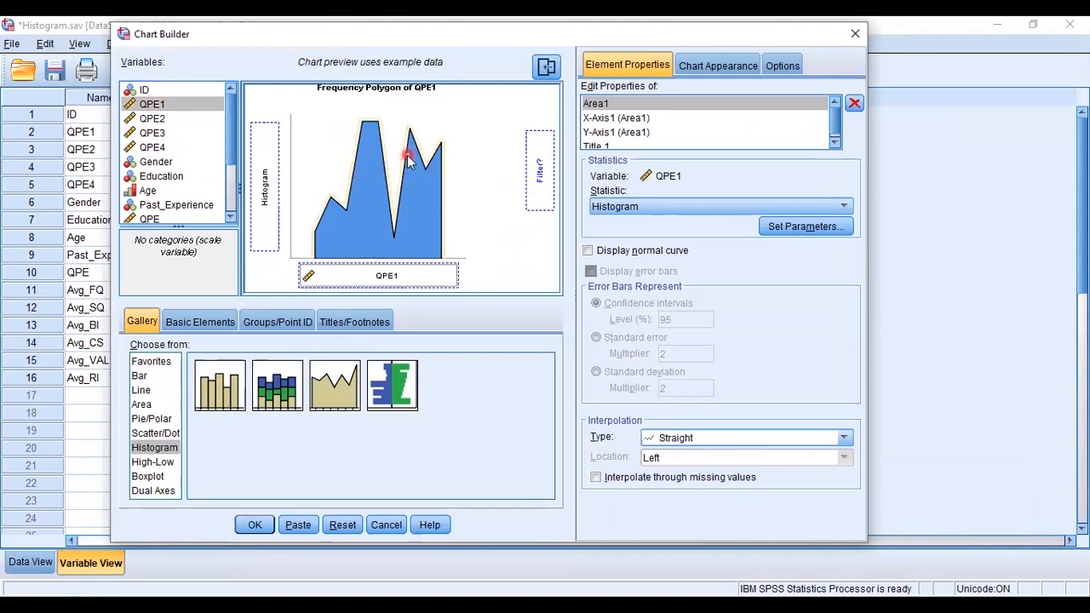
double_click(214, 390)
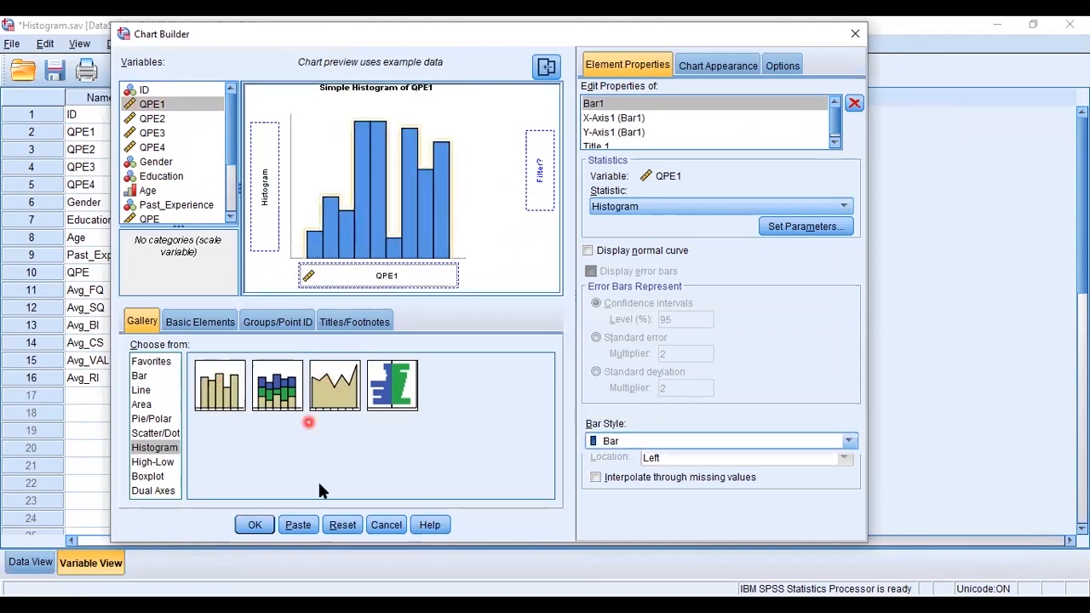
click(252, 526)
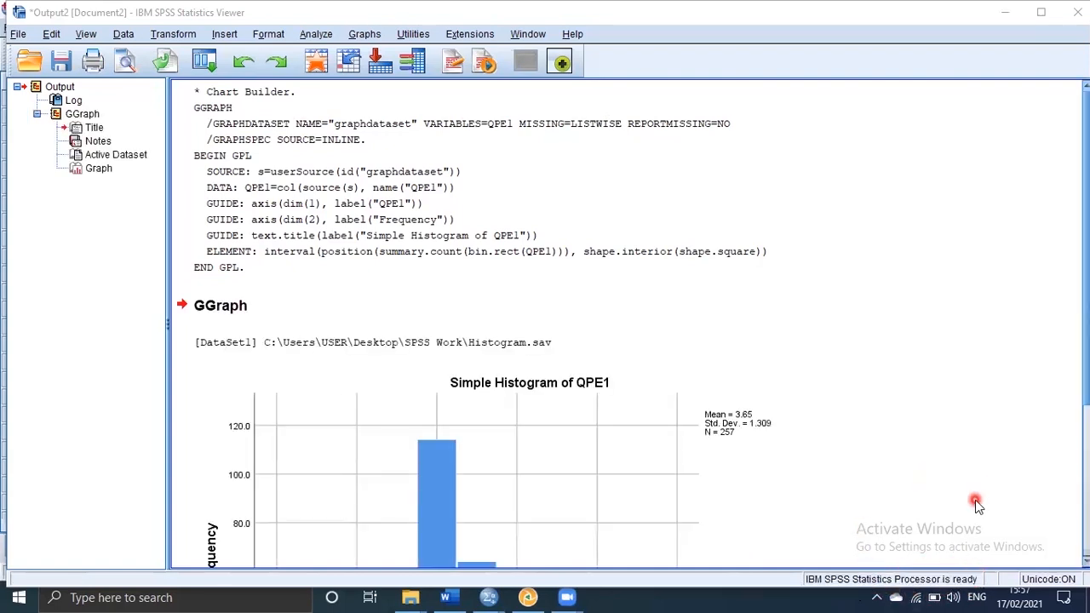
Examine the QPE1 histogram's bar heights against the frequency axis, including the small bars at 7 and 8.
mouse_move(1086, 298)
mouse_down()
mouse_move(1086, 323)
mouse_move(1085, 294)
mouse_up()
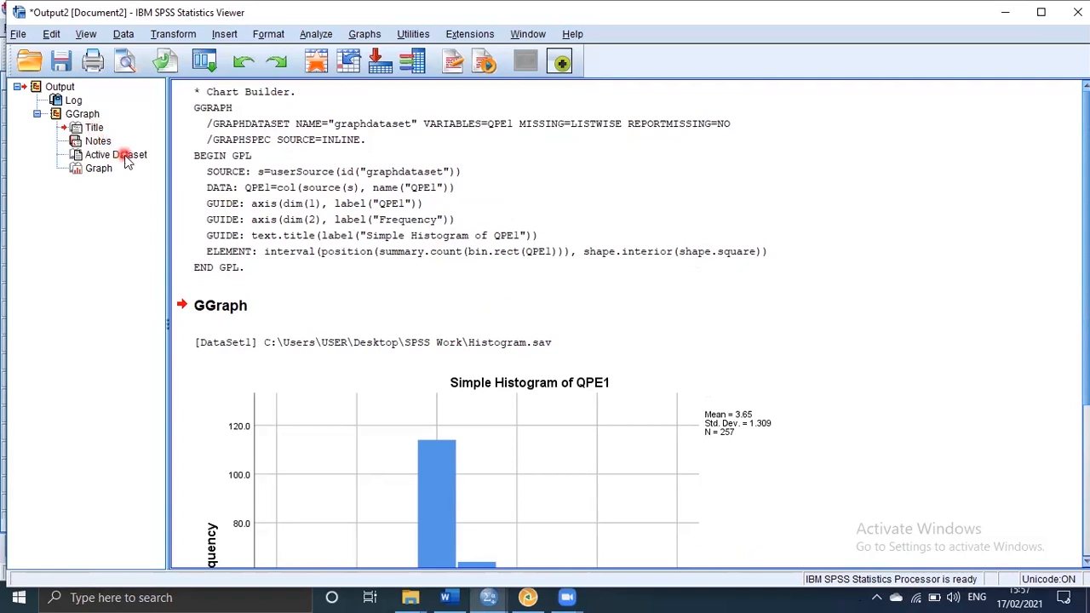
click(97, 168)
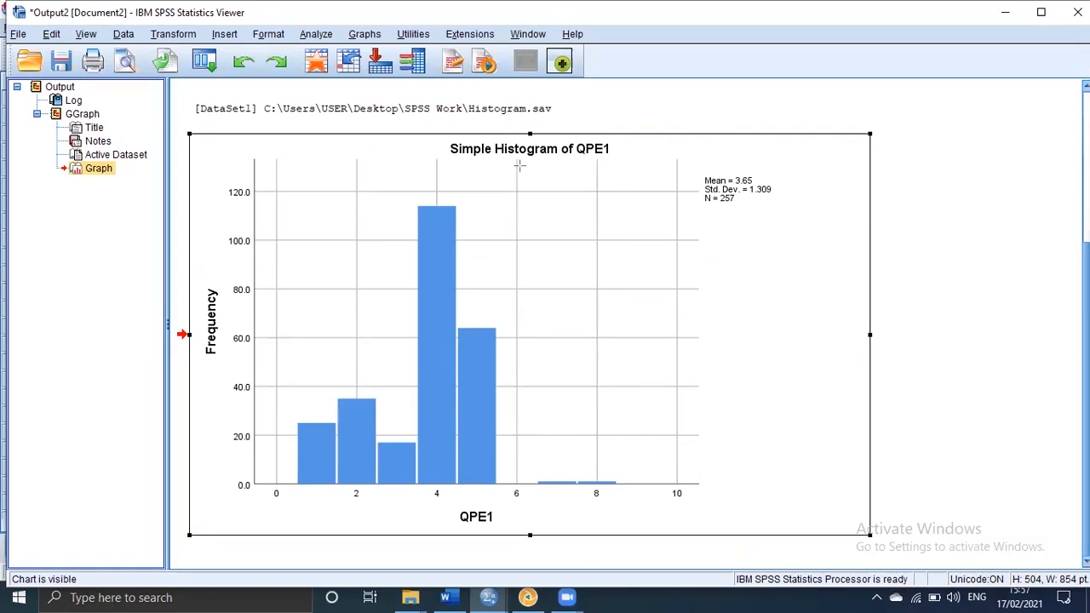
click(480, 144)
click(498, 101)
drag(412, 205, 249, 205)
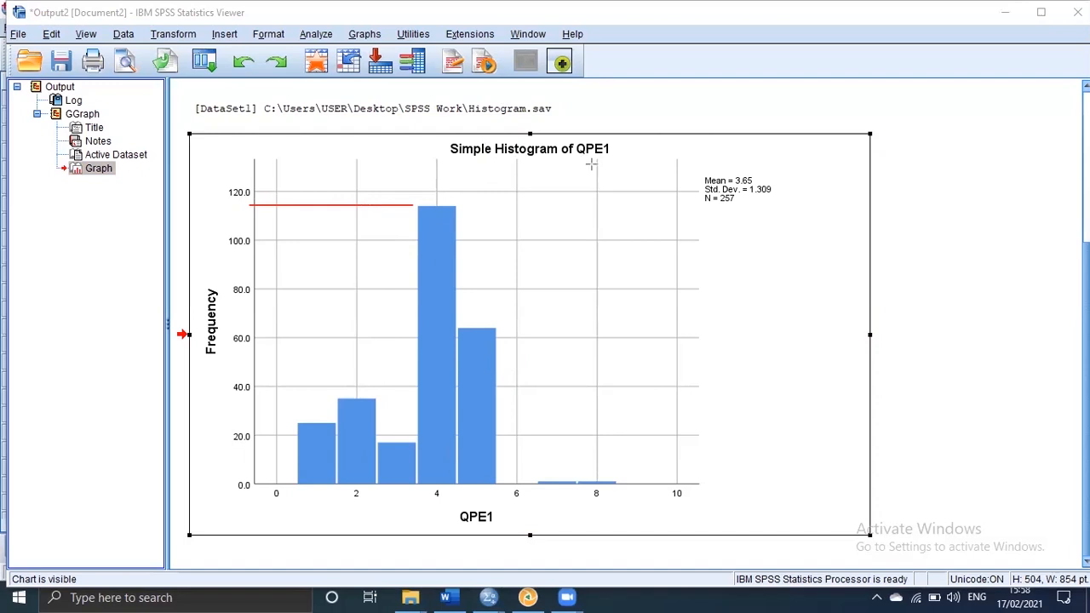
drag(458, 327, 425, 335)
mouse_move(331, 336)
mouse_down()
mouse_move(185, 333)
mouse_move(254, 330)
mouse_up()
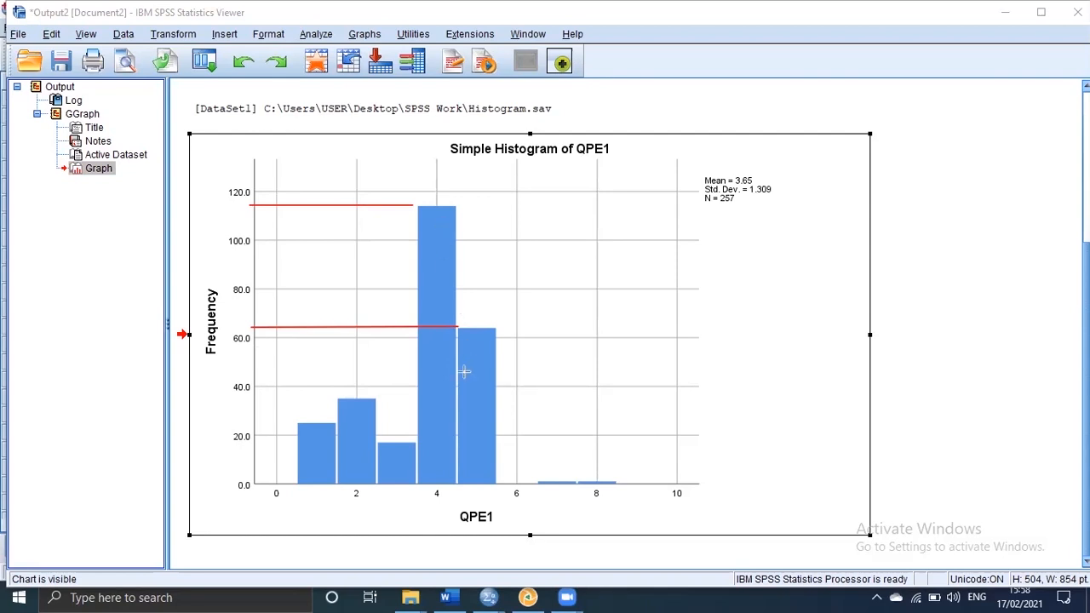
drag(388, 442, 249, 438)
click(379, 205)
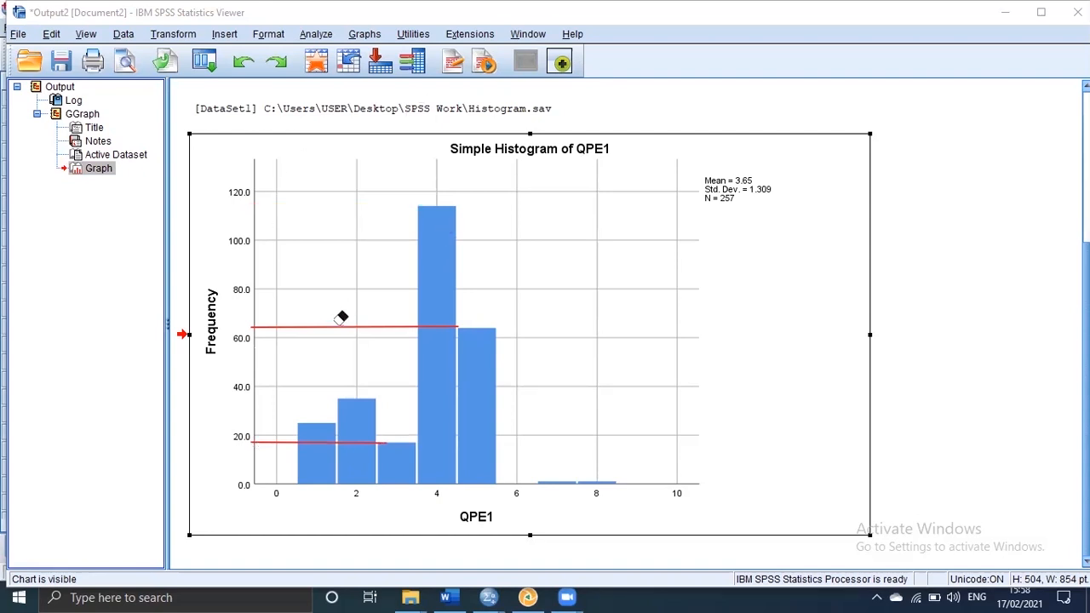
click(319, 322)
click(278, 441)
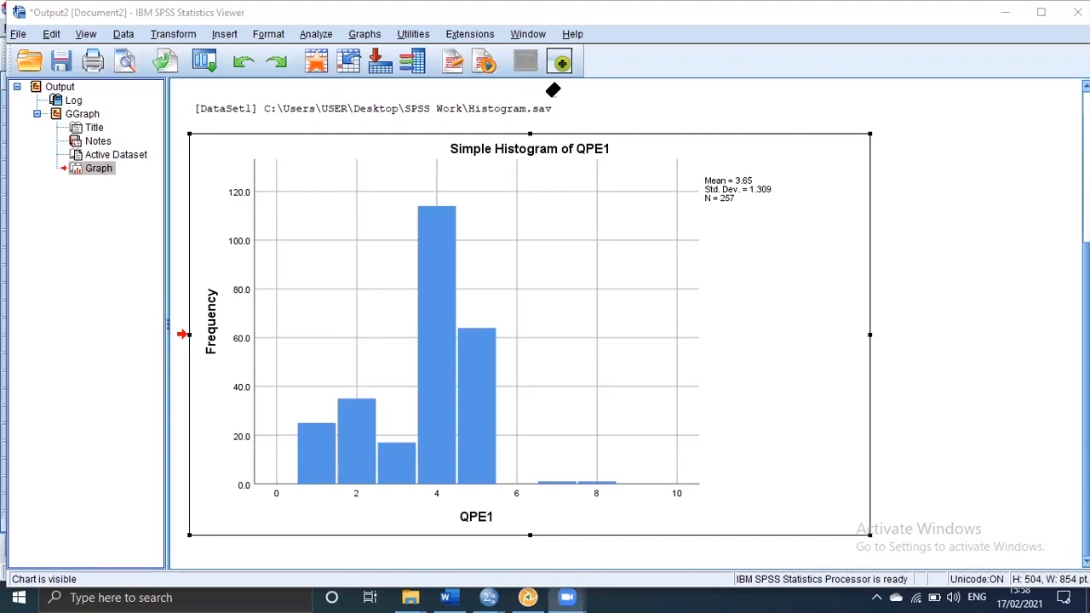
drag(529, 475, 625, 492)
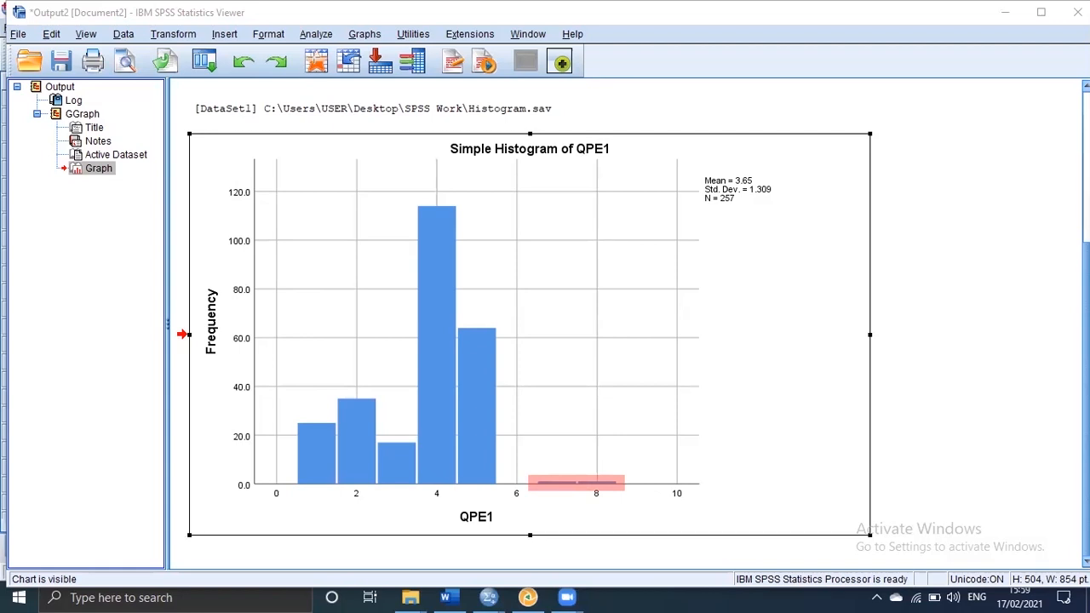
Return to the dataset's Data View, select the QPE1 column, and display value labels instead of numeric codes.
click(316, 61)
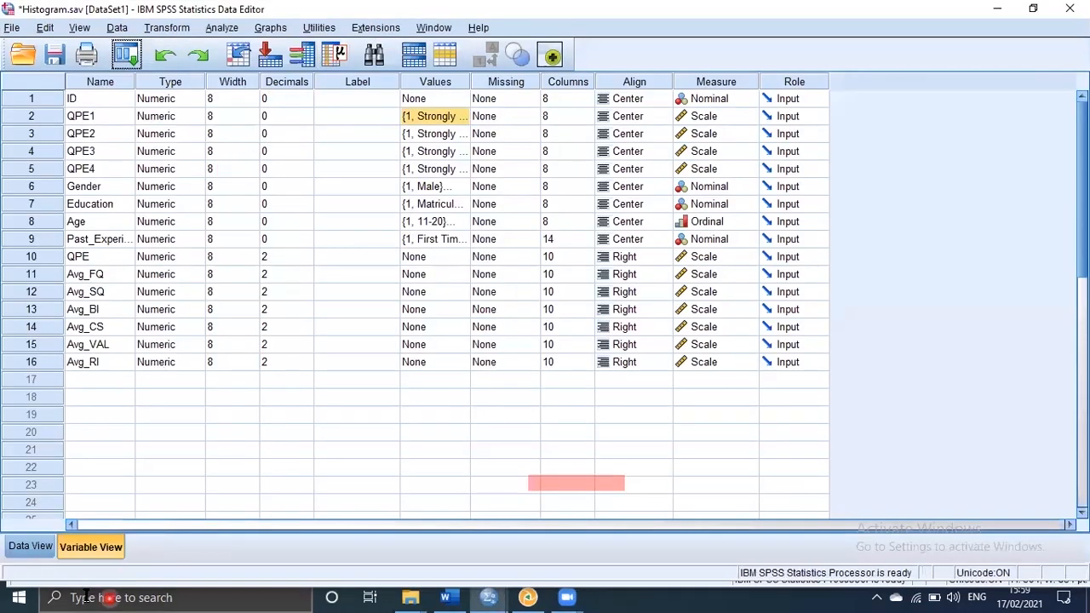
click(31, 546)
click(162, 108)
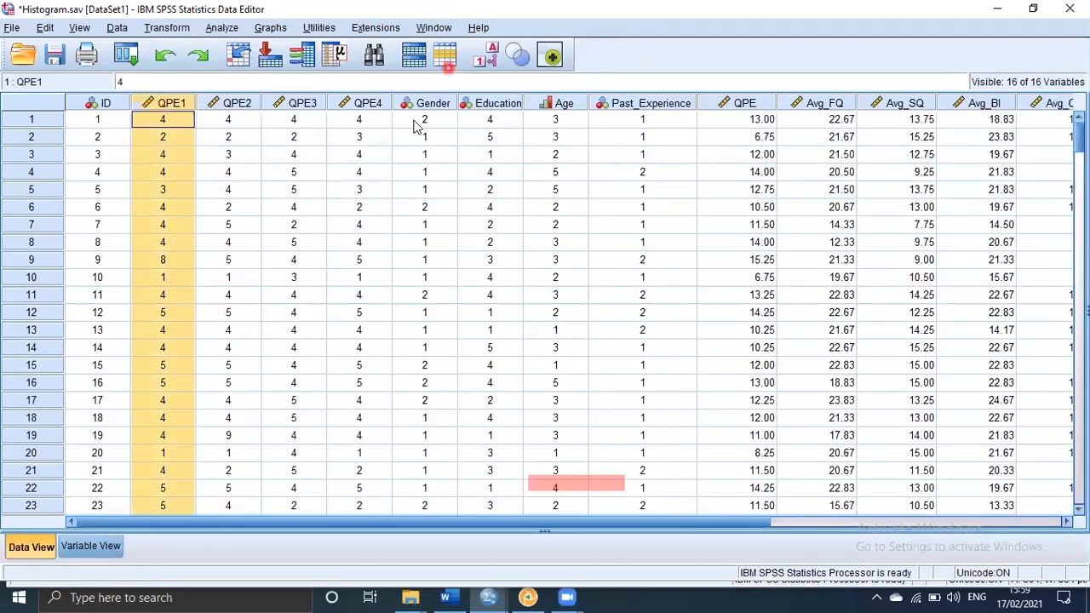
click(487, 63)
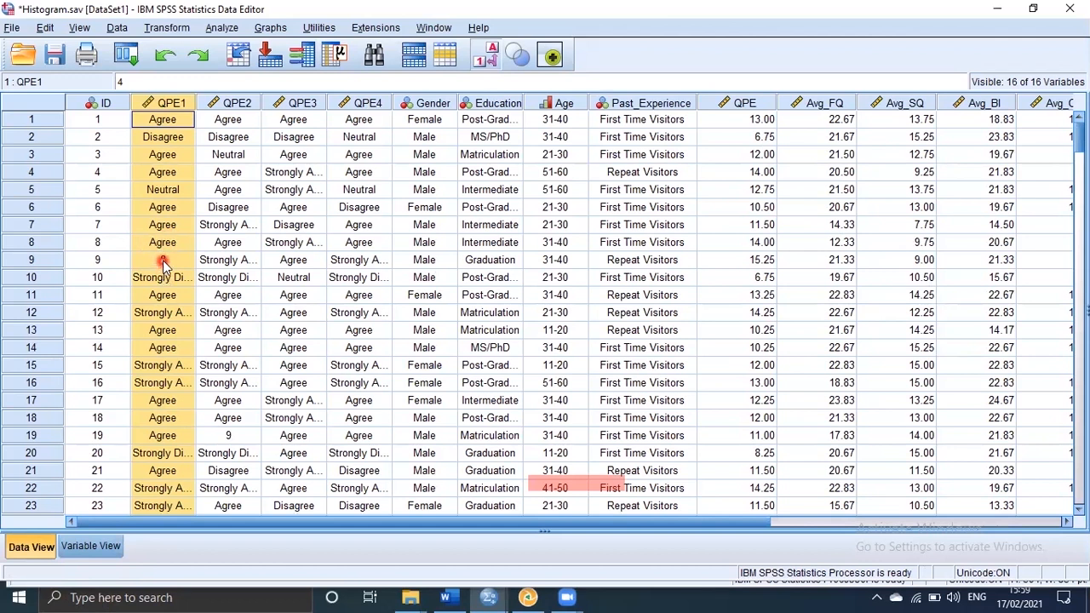
Set the QPE1 value of case 9 to Disagree.
click(164, 264)
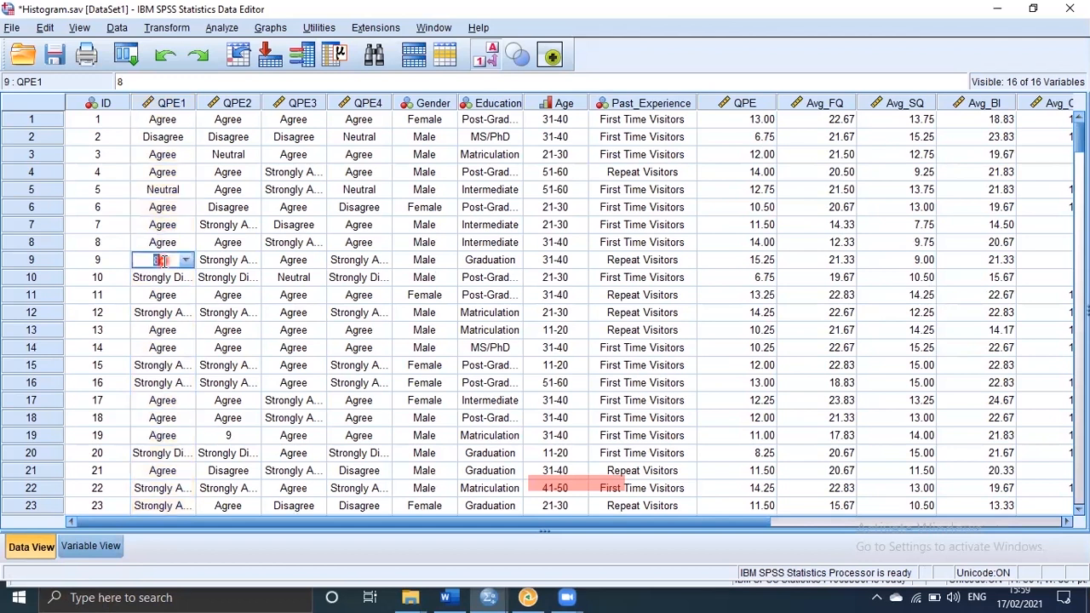
click(189, 261)
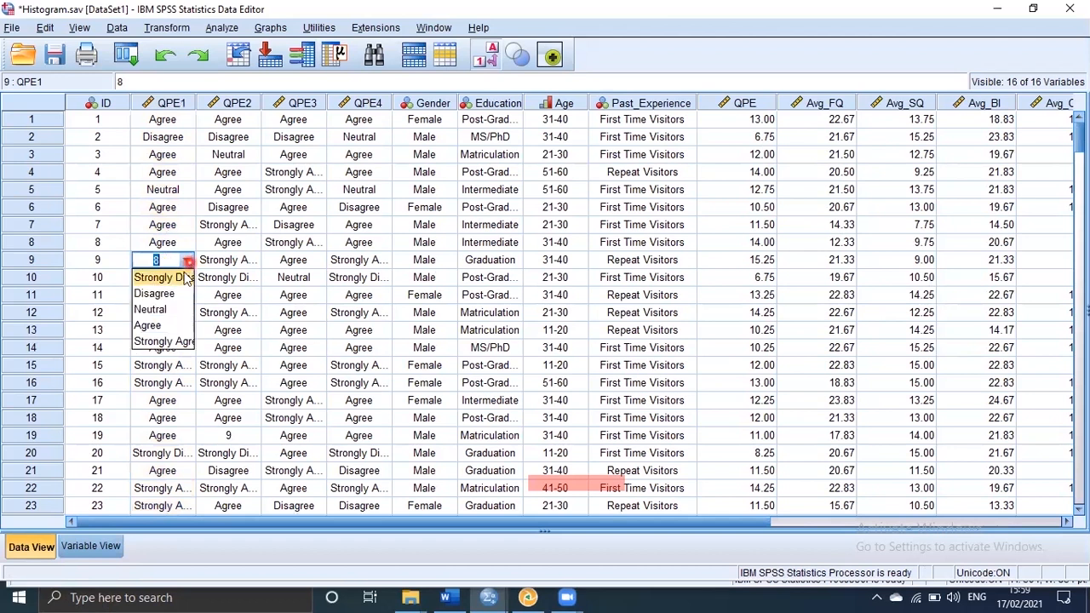
click(154, 292)
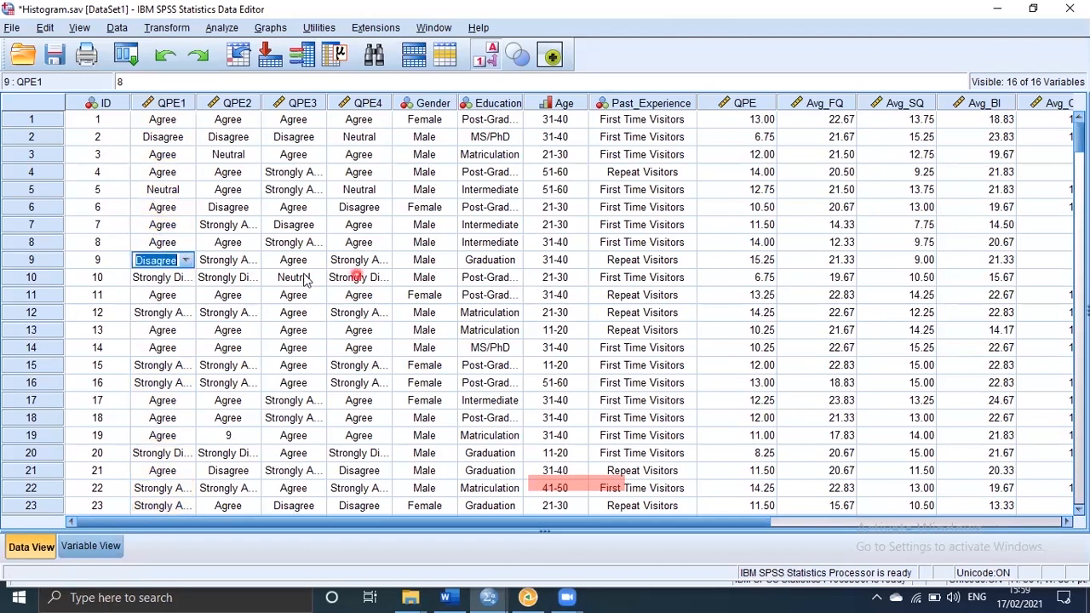
click(230, 291)
click(161, 274)
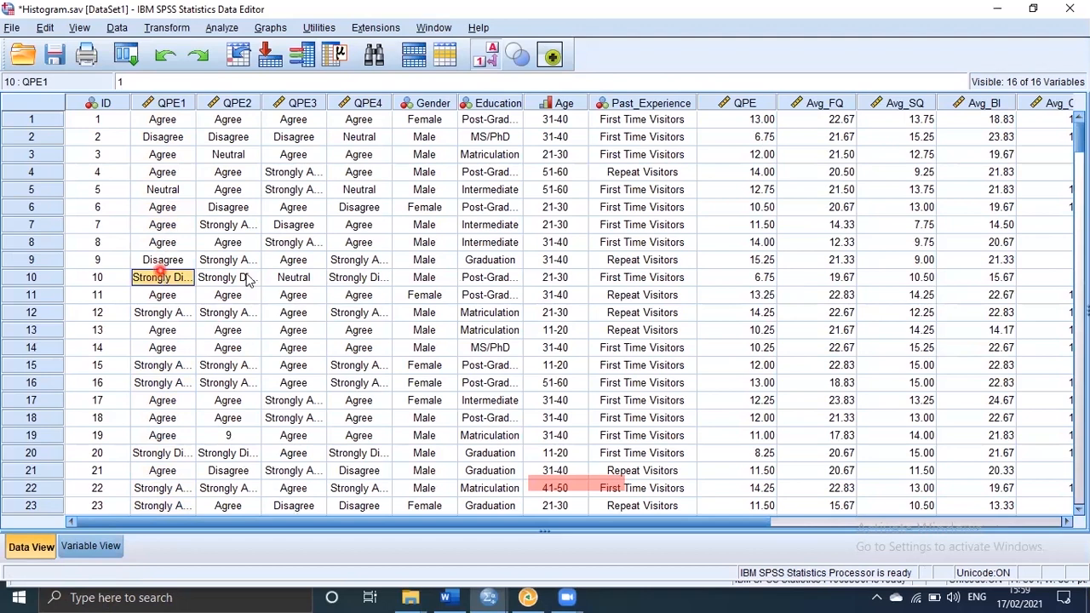
Find the out-of-range QPE1 entry in case 152 and set it to Strongly Disagree.
drag(1079, 136, 1079, 166)
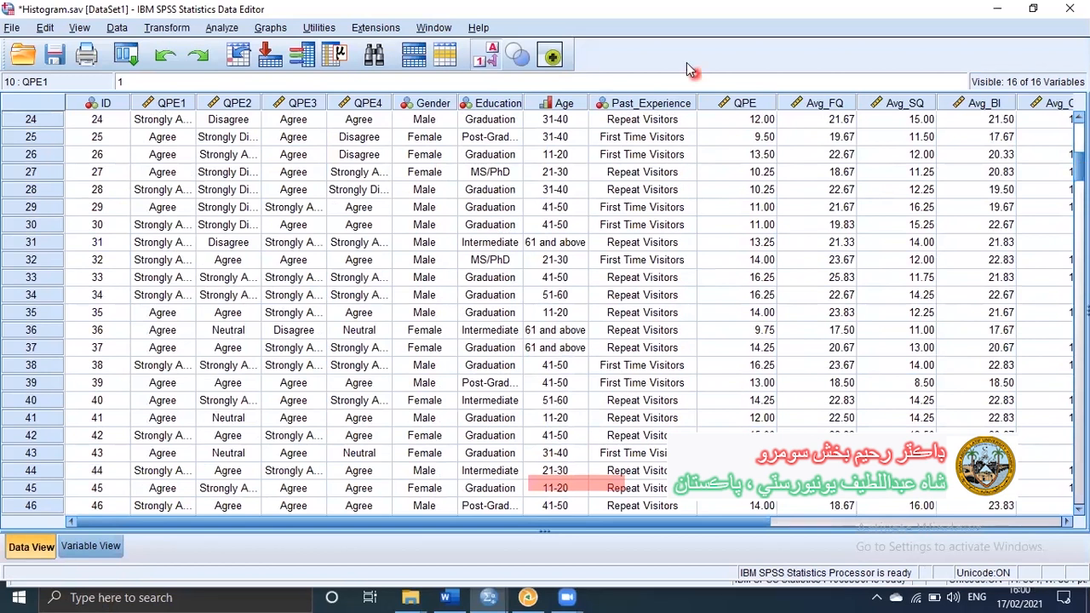
click(593, 487)
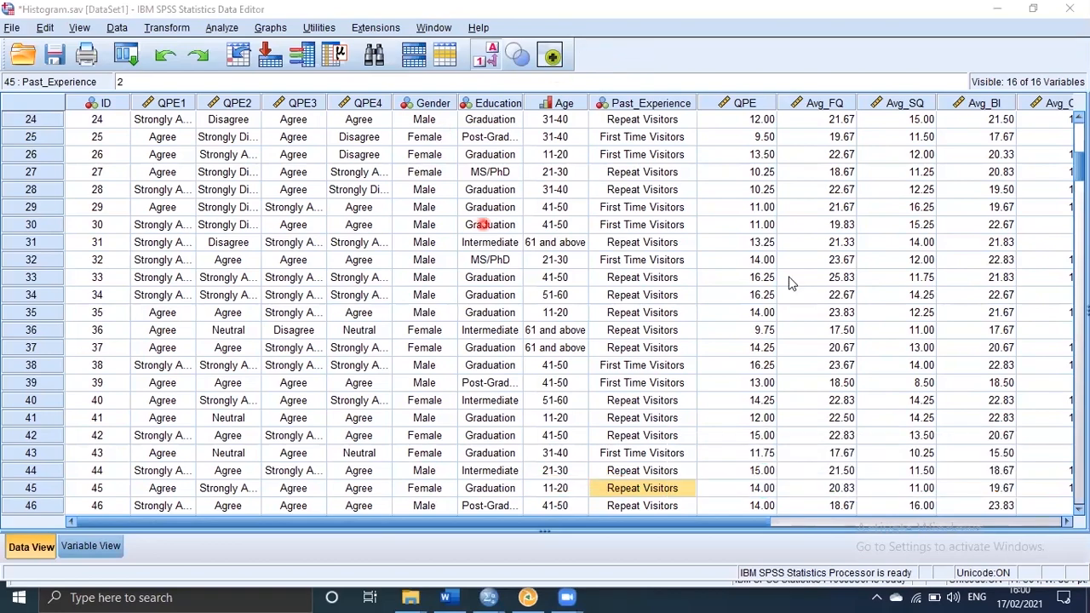
drag(1079, 171, 1078, 317)
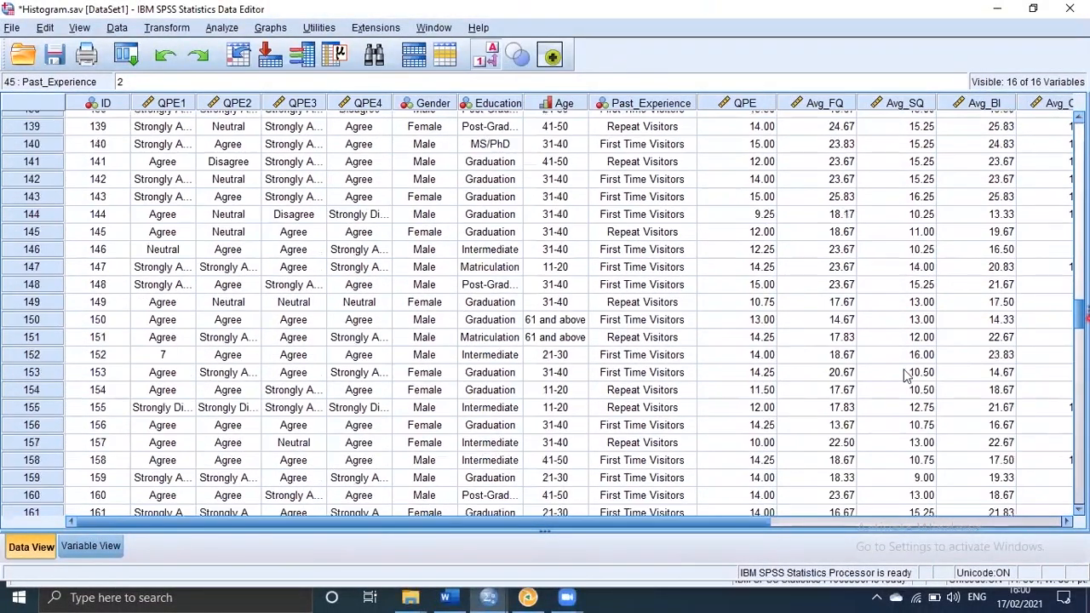
click(175, 355)
double_click(177, 356)
click(185, 355)
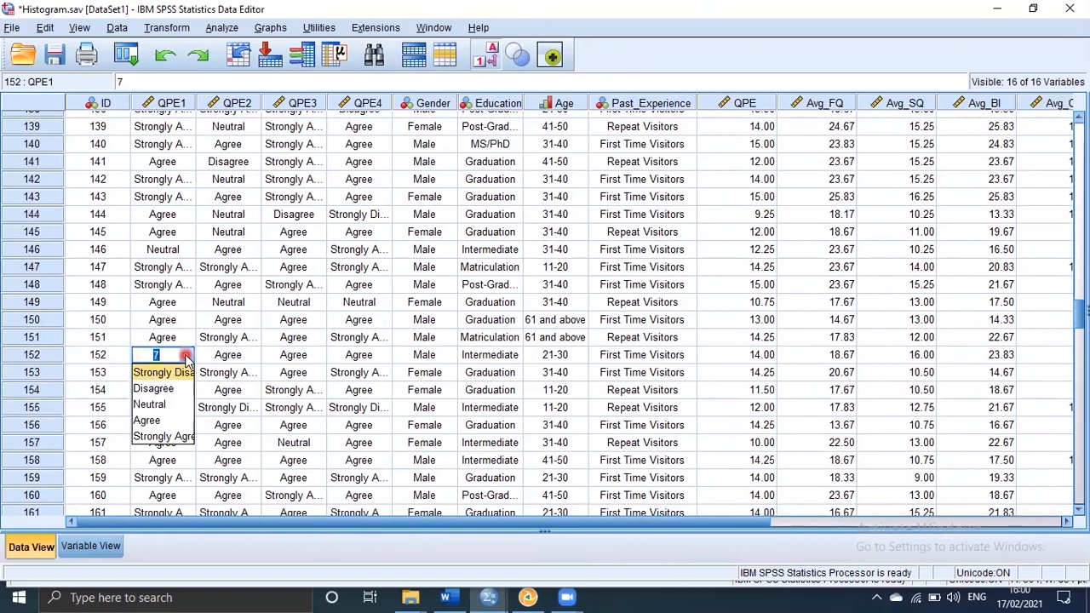
click(153, 380)
click(218, 389)
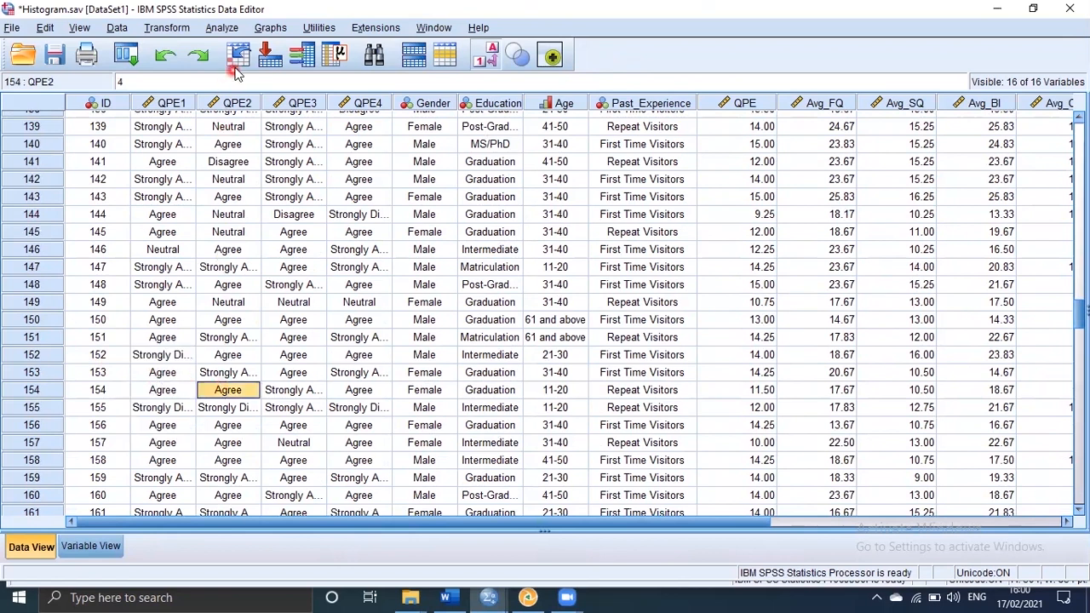
Regenerate the Simple Histogram of QPE1 from the corrected data with the same Chart Builder settings.
click(142, 55)
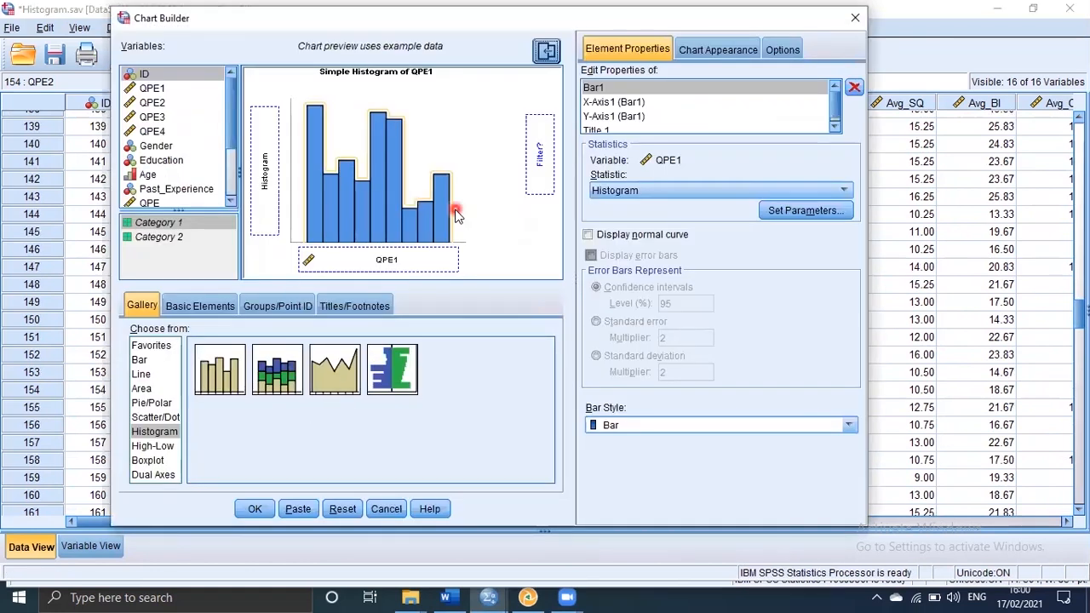
click(257, 511)
drag(1086, 330, 1087, 442)
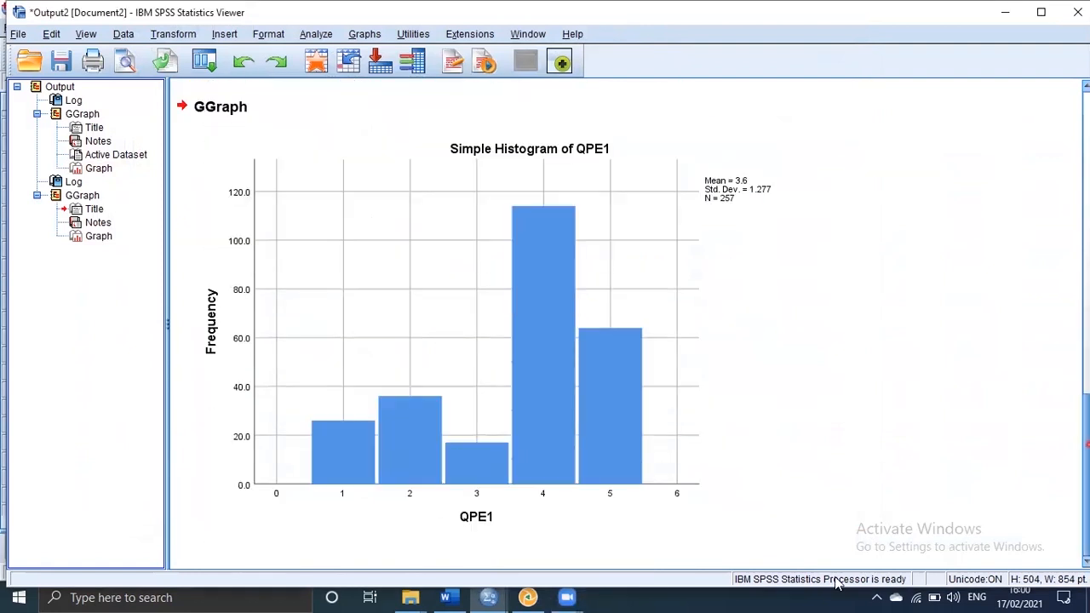
Compare the original and regenerated QPE1 histograms, checking the range above 6 and the mean and standard deviation.
click(434, 447)
click(99, 169)
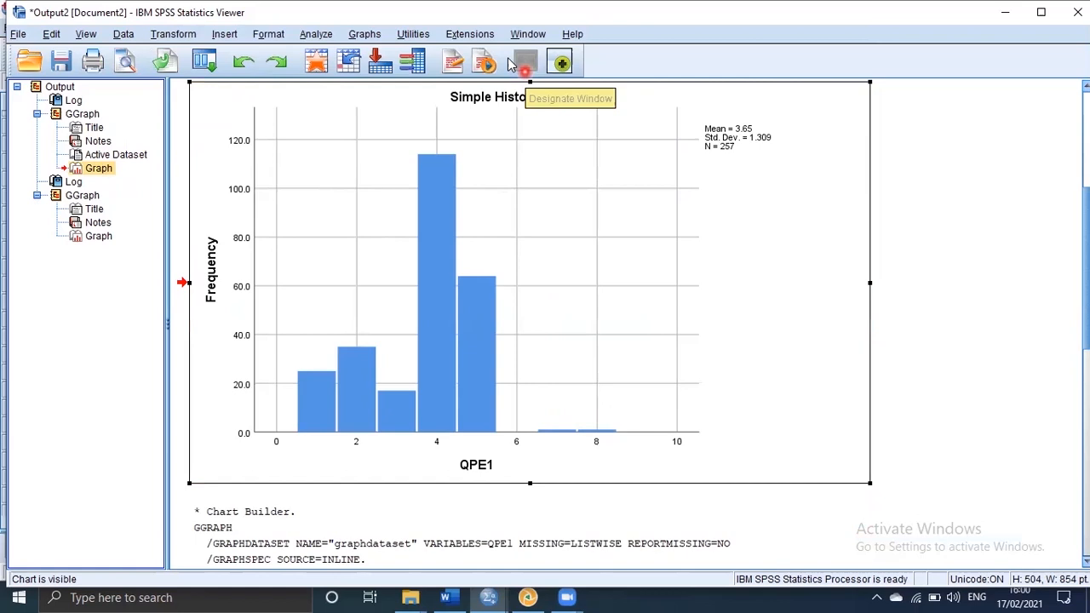
drag(523, 140, 681, 434)
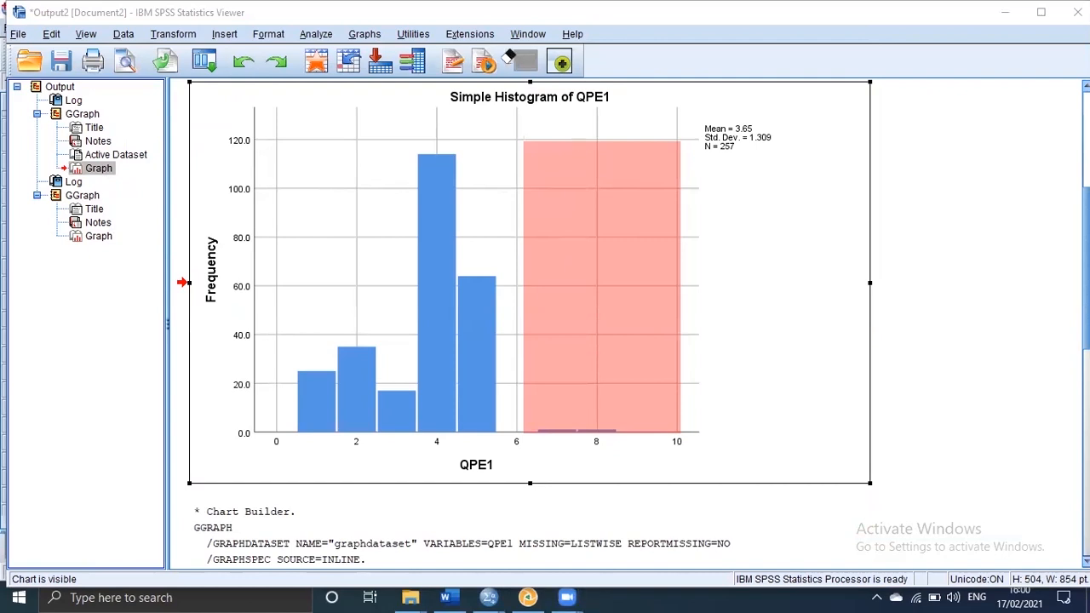
click(508, 56)
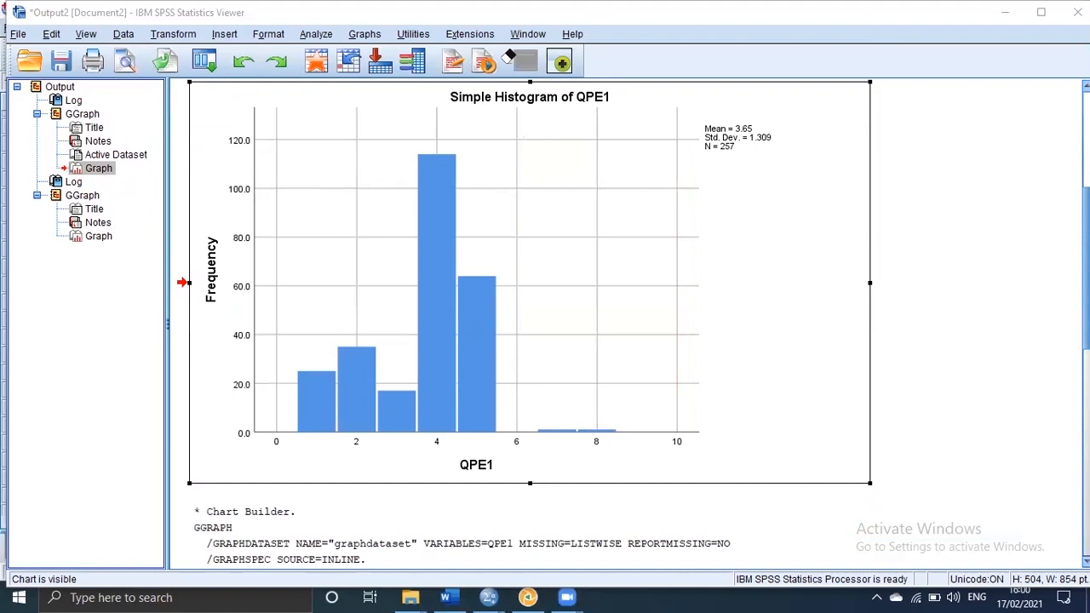
click(101, 237)
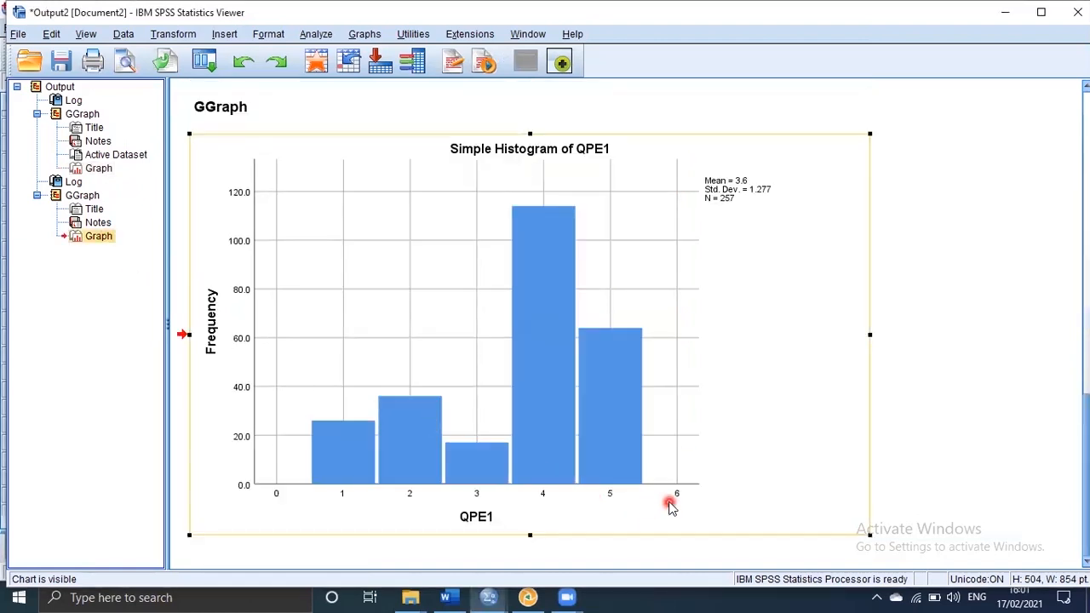
click(114, 169)
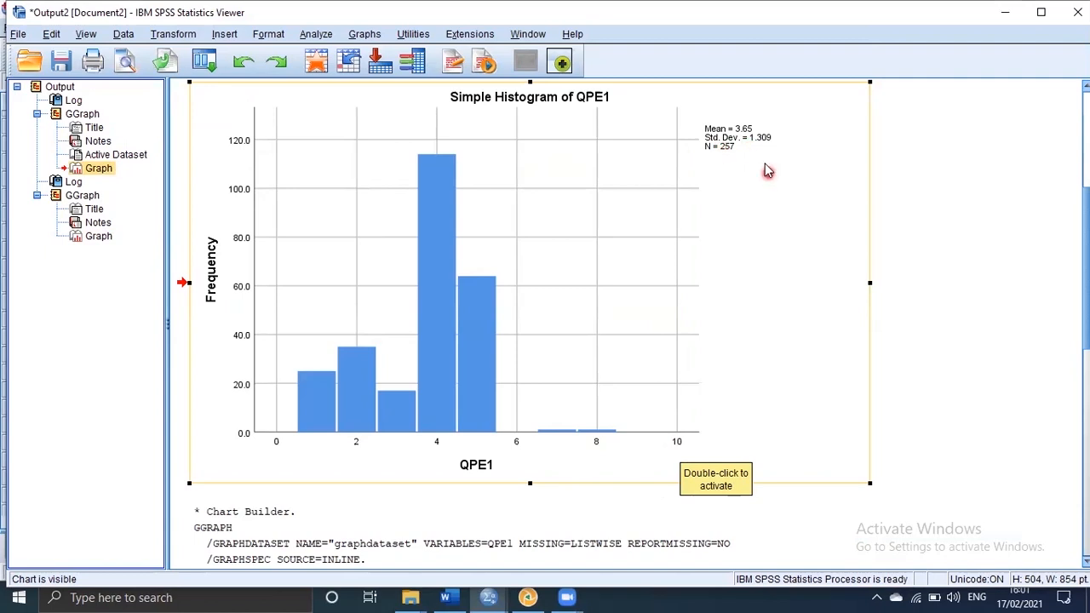
click(98, 236)
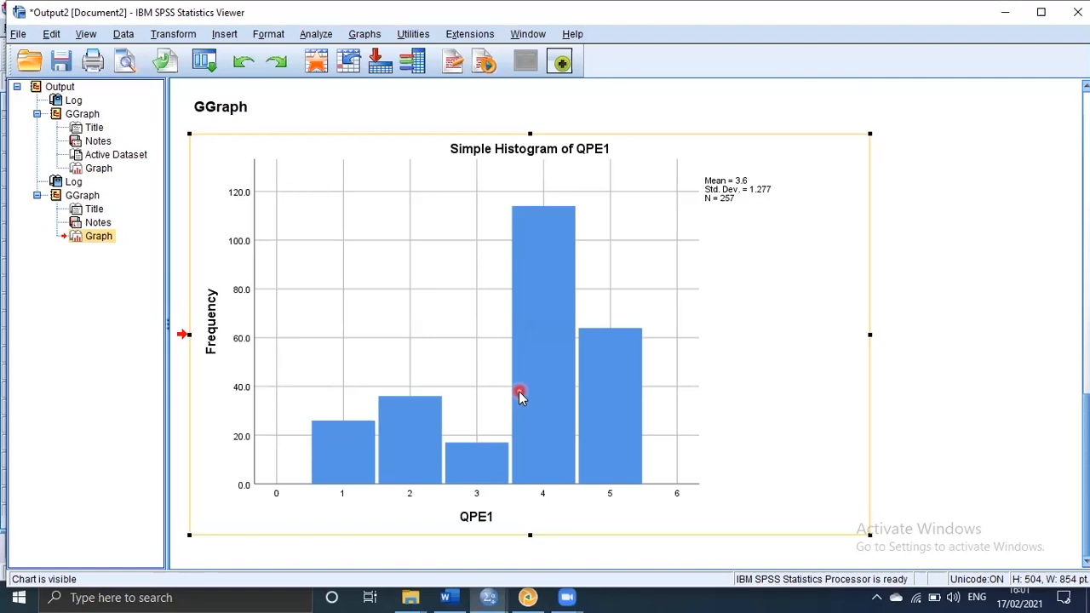
Replace QPE1 with QPE2 on the histogram's x-axis, generate the chart, and bring the QPE2 graph into view.
click(205, 61)
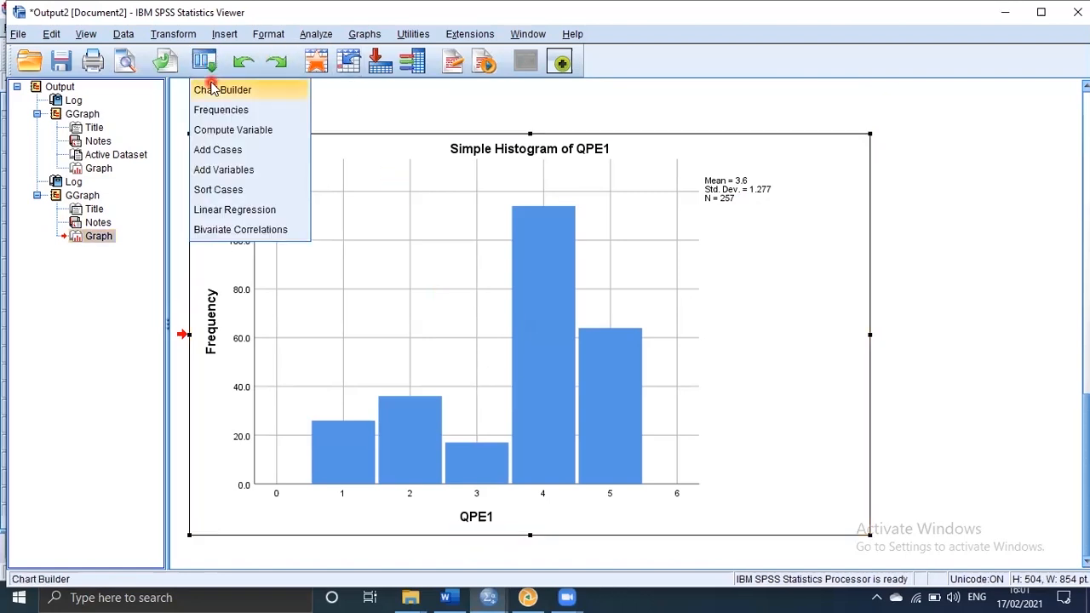
click(213, 88)
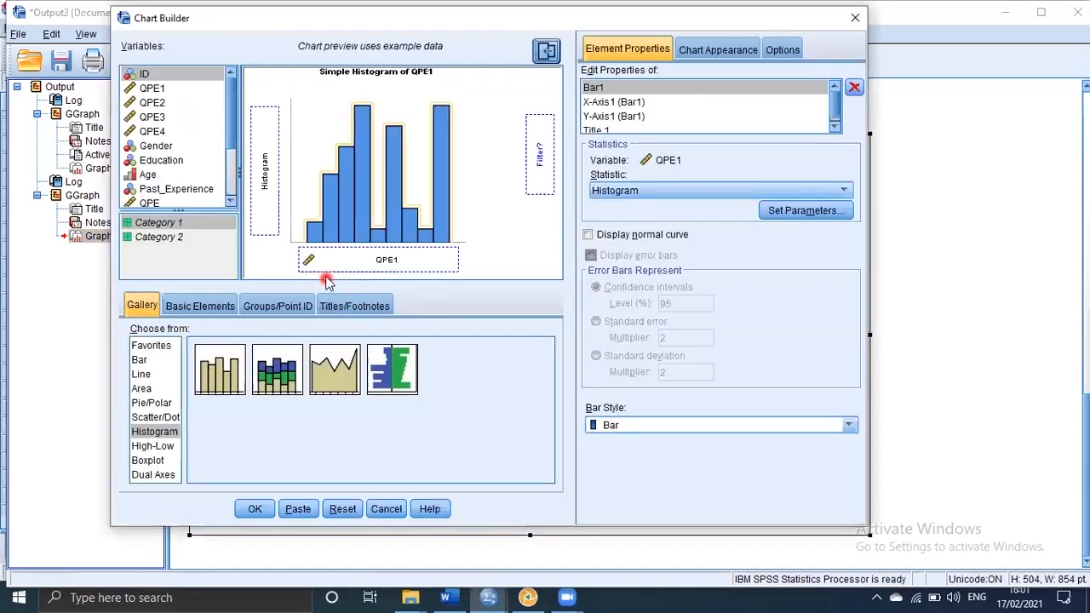
drag(323, 259, 377, 264)
click(256, 508)
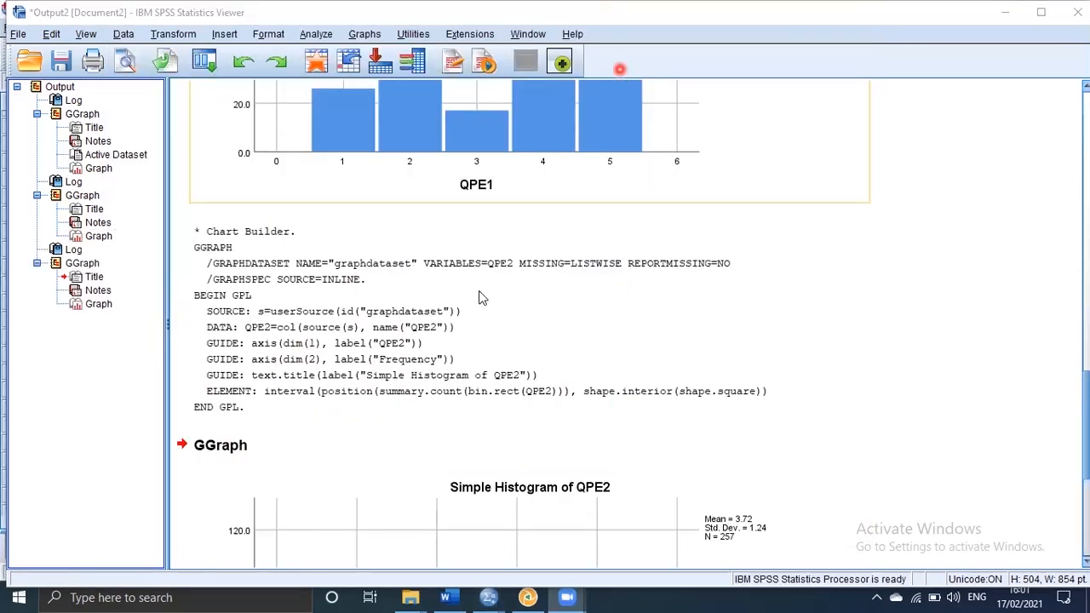
click(96, 305)
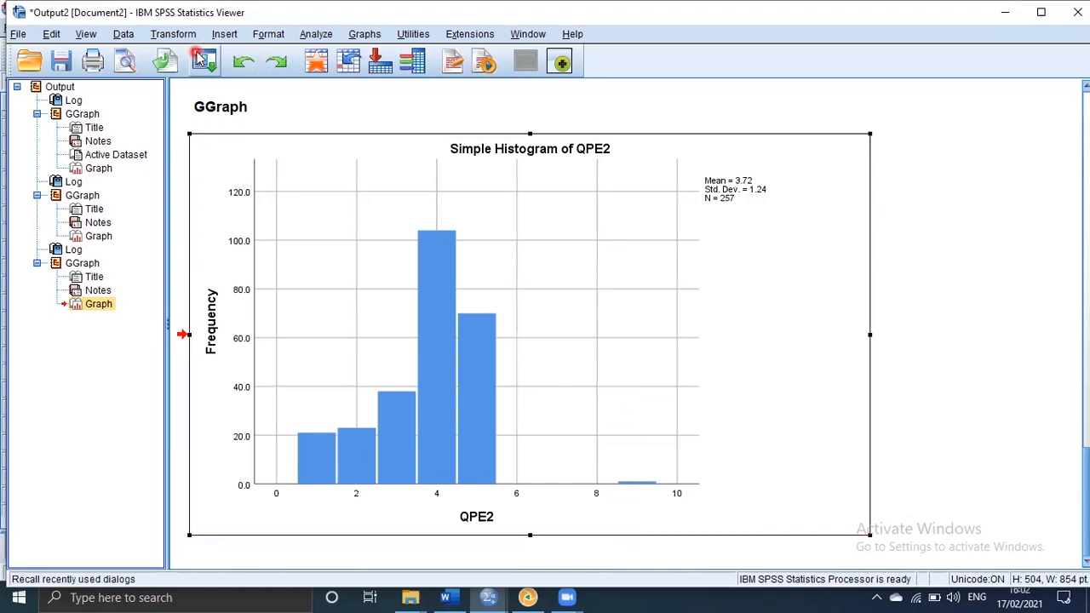
Return to the dataset and display numeric codes instead of value labels.
click(315, 63)
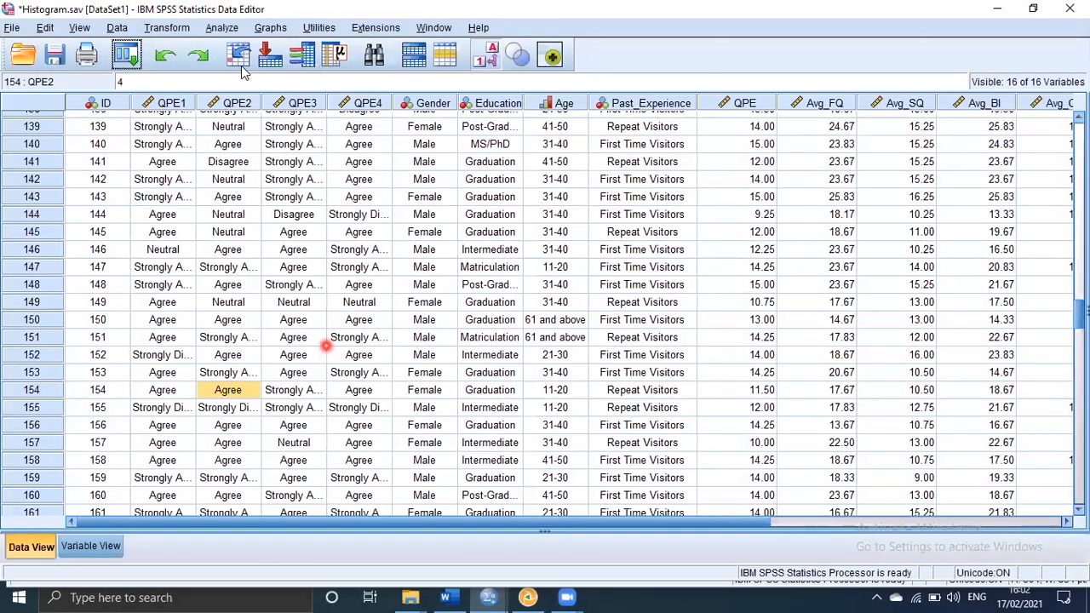
click(486, 56)
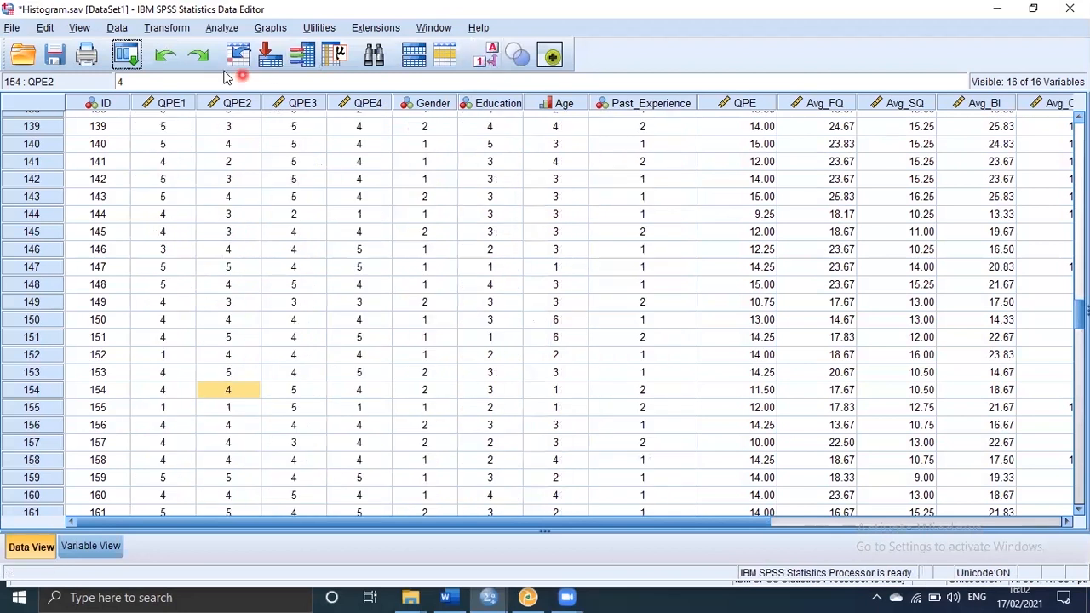
Generate a Population Pyramid with Education as the distribution variable, split by Gender.
click(116, 63)
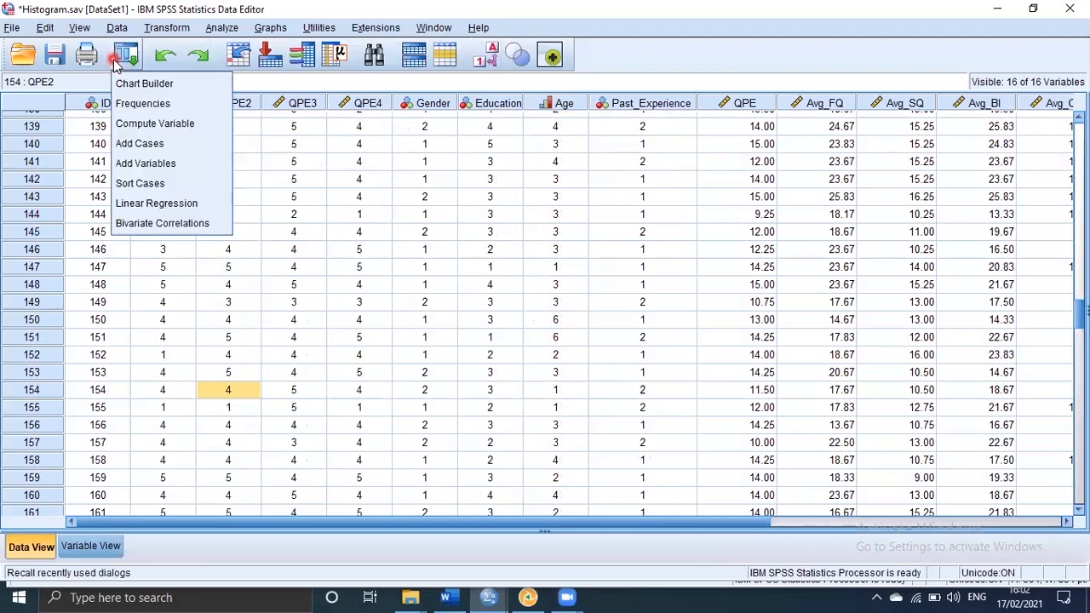
click(457, 375)
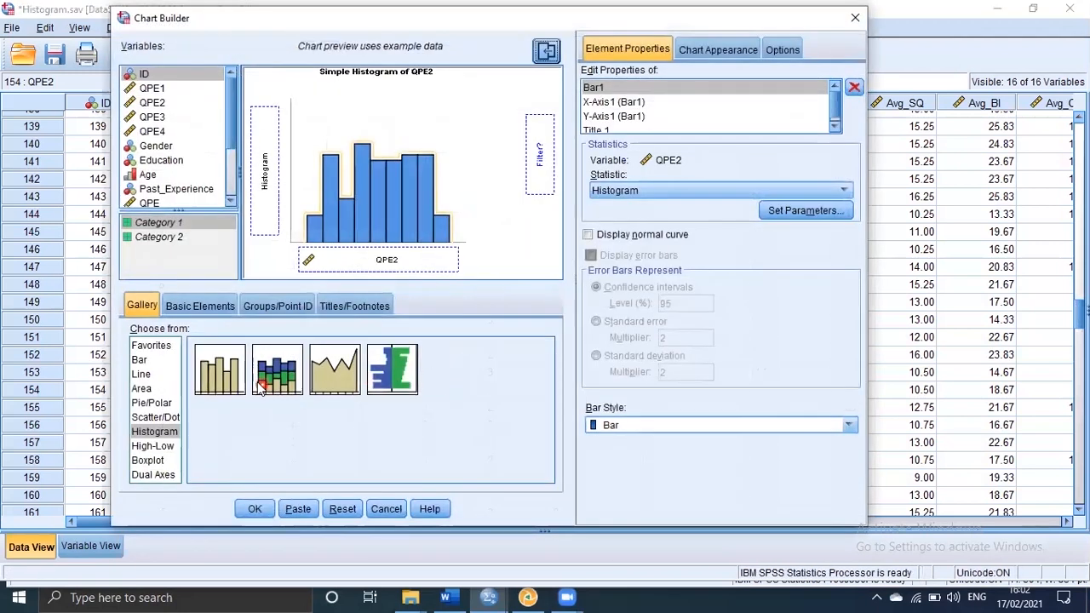
click(403, 380)
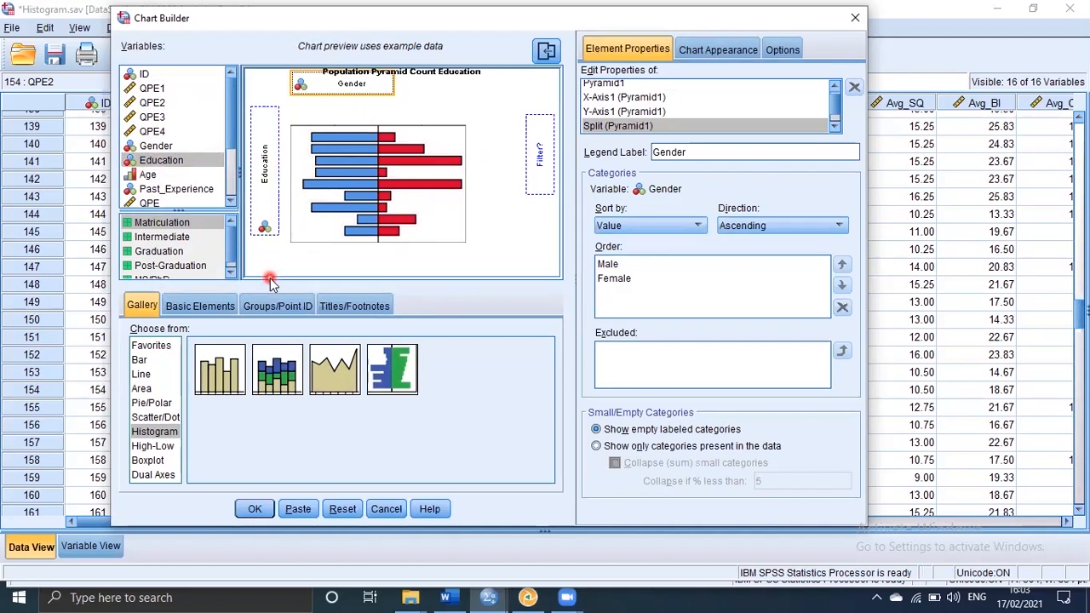
click(336, 85)
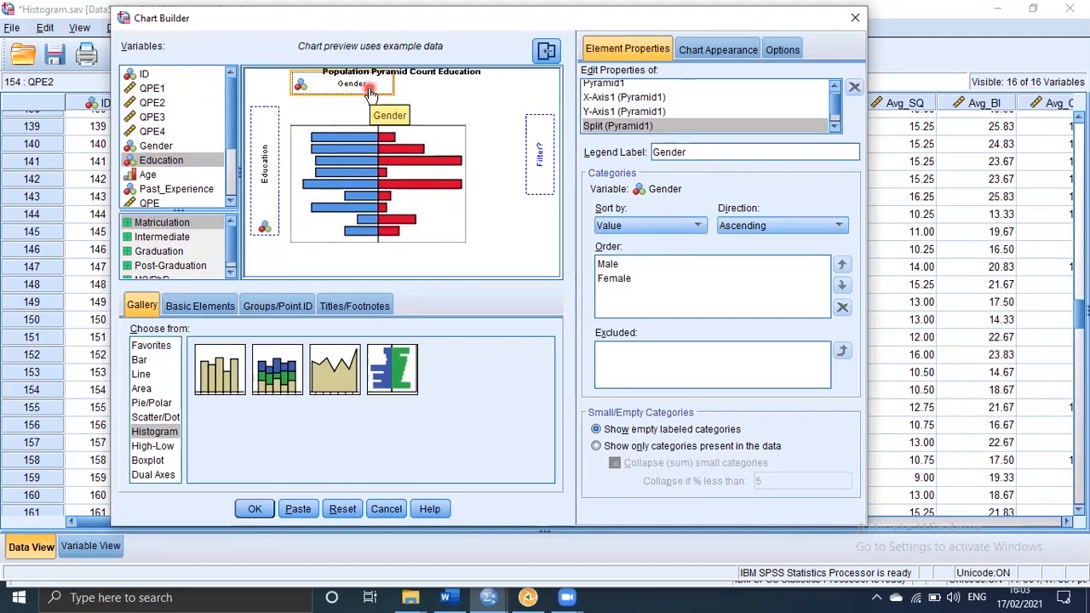
click(256, 511)
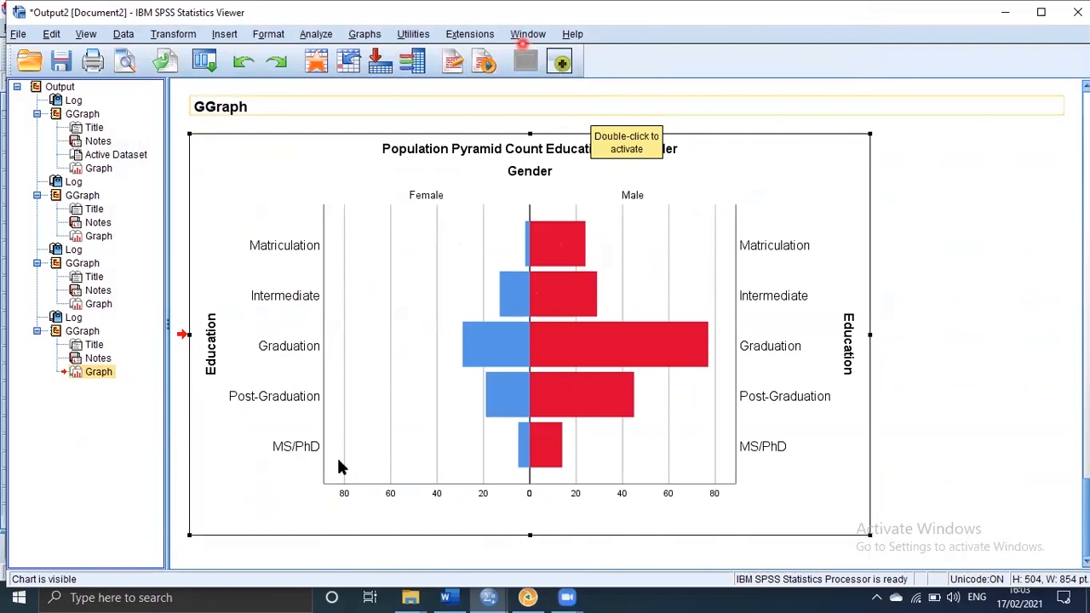
Examine the population pyramid's female and male bars for each education level against the count axis.
click(392, 112)
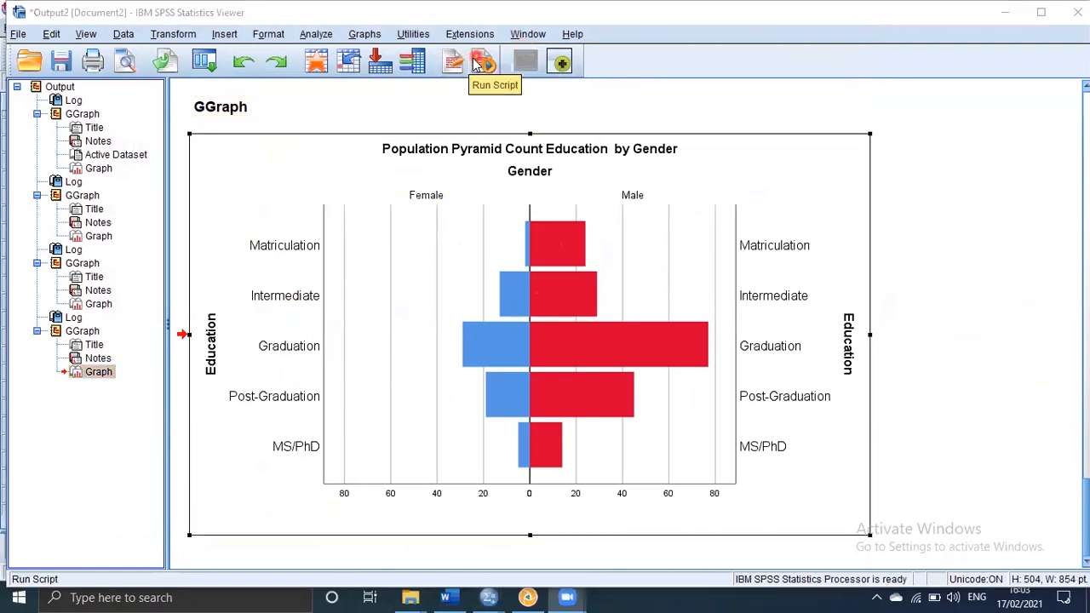
click(502, 98)
drag(328, 482, 729, 506)
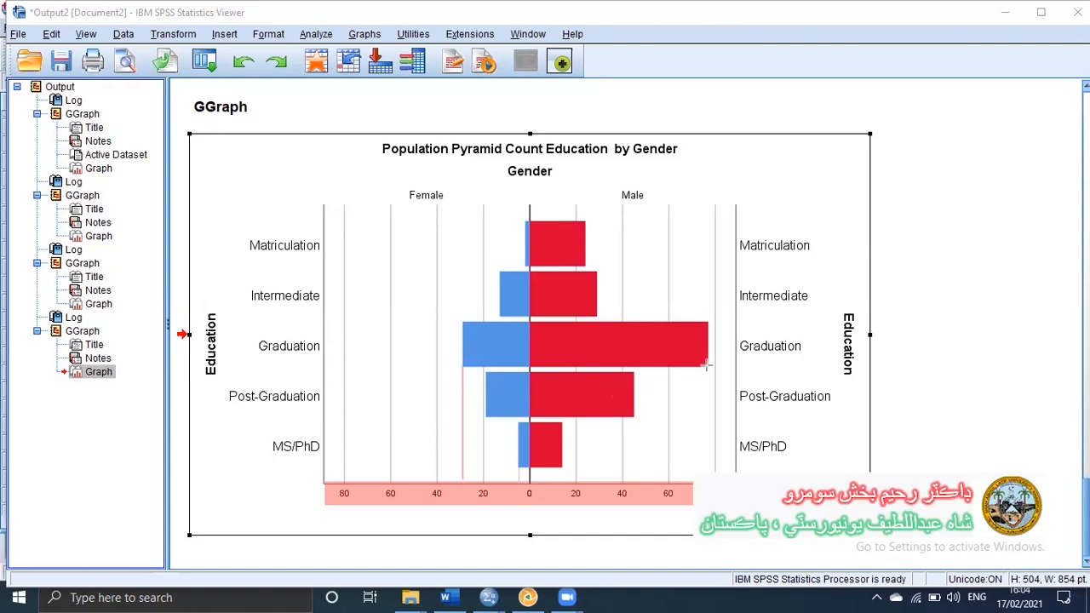
drag(706, 481, 703, 475)
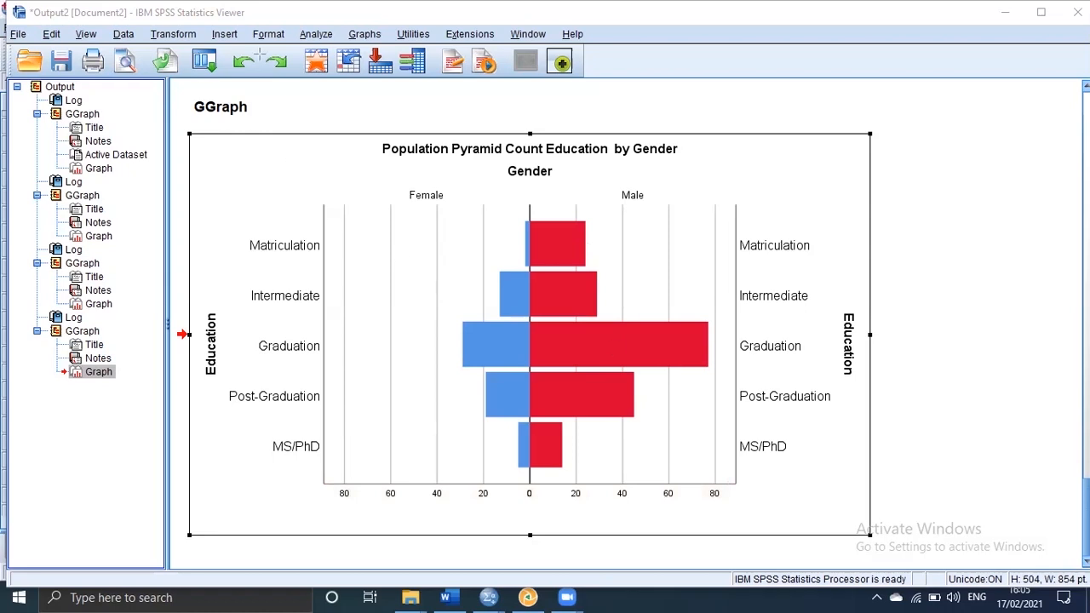
click(204, 61)
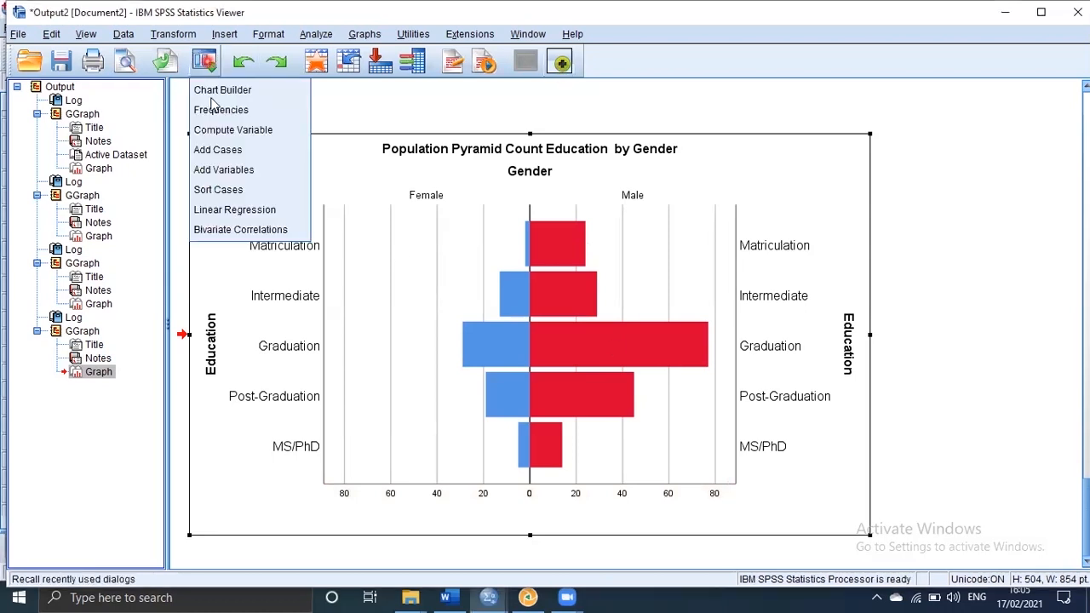
click(219, 92)
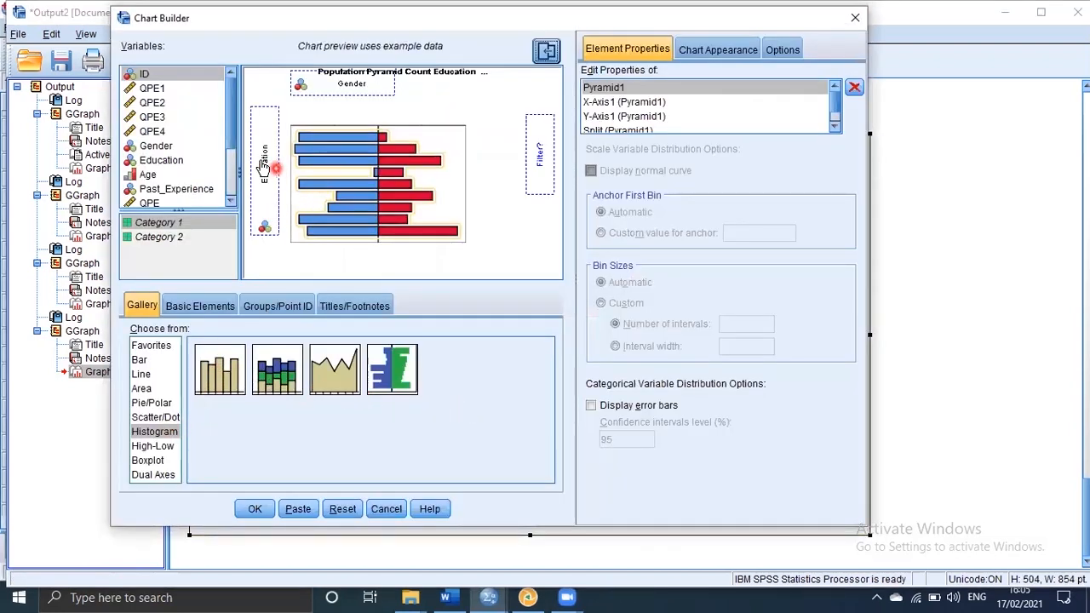
click(342, 508)
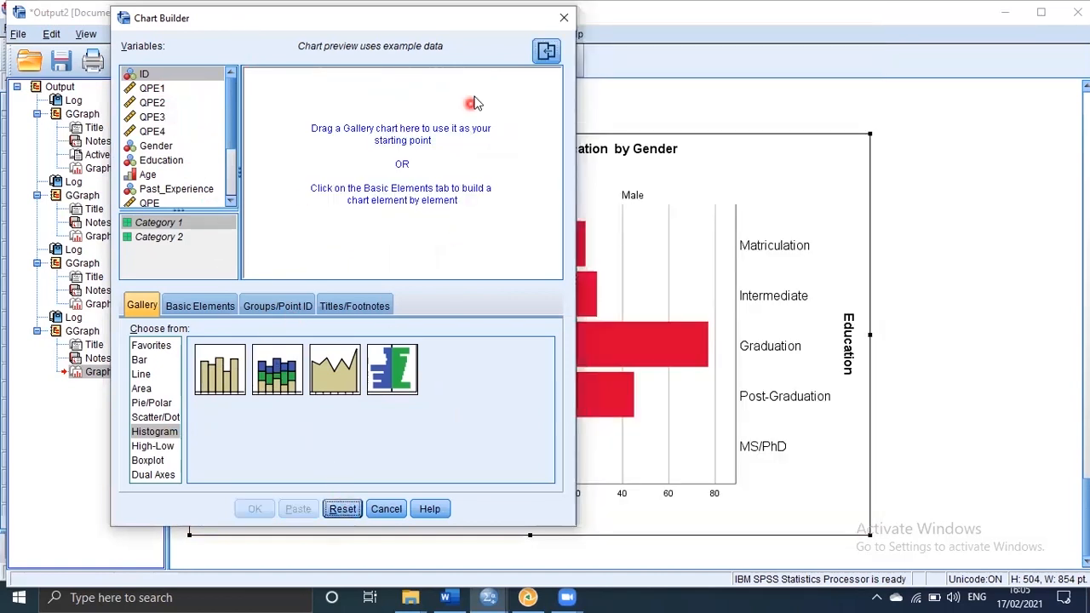
drag(232, 22, 329, 356)
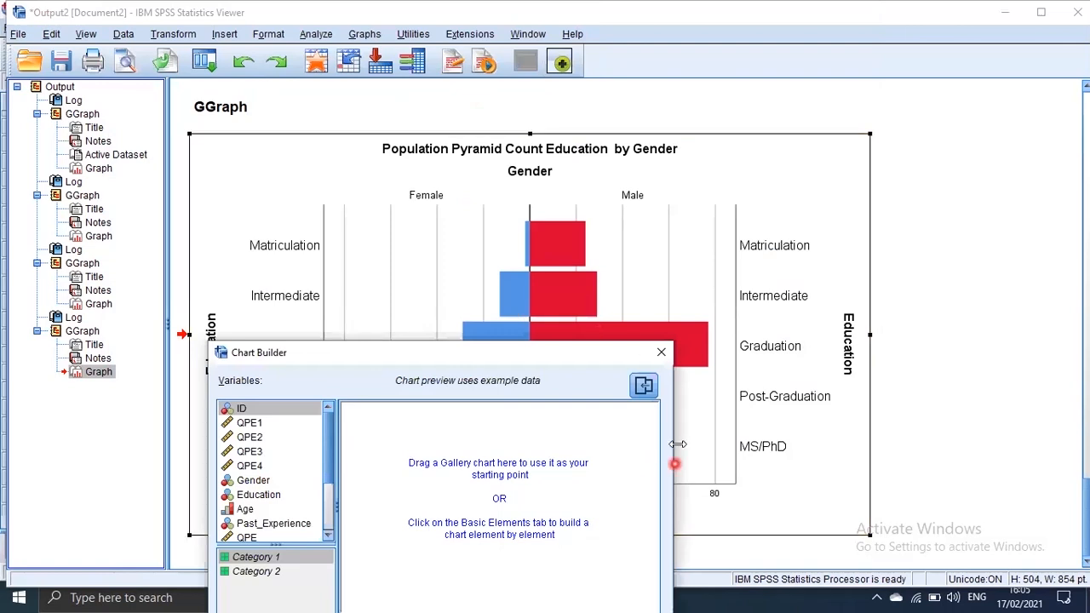
click(662, 353)
click(204, 61)
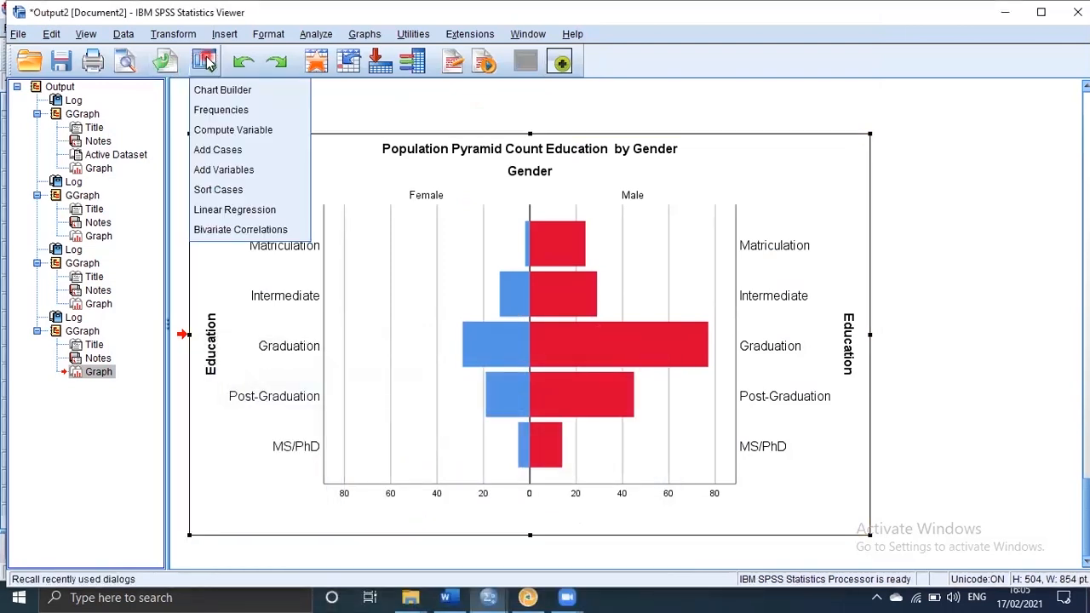
Split the file with the compare groups option, based on Gender and sorted by the grouping variable.
click(124, 34)
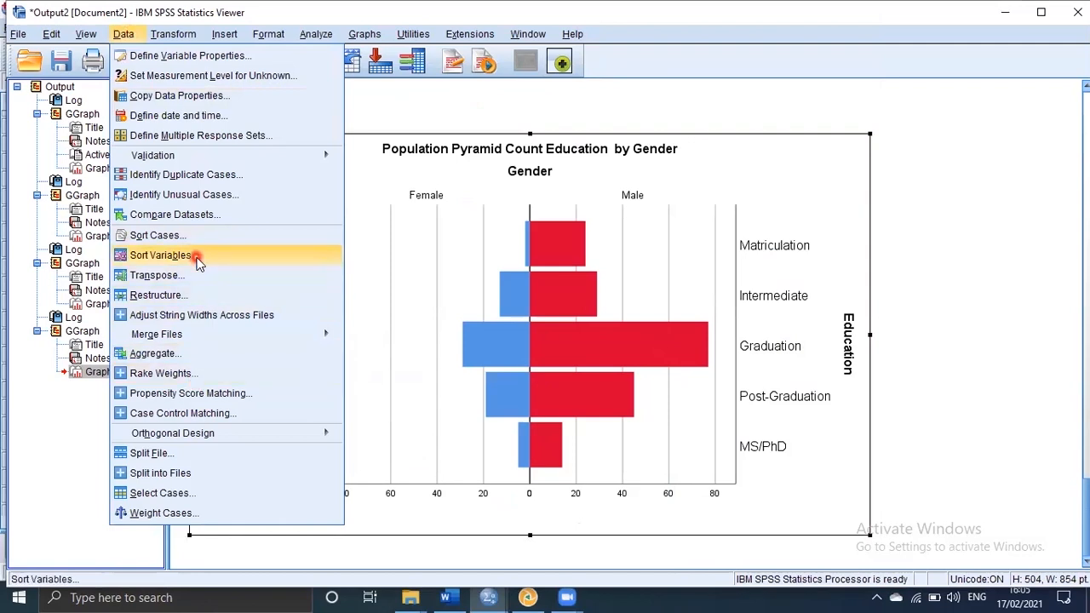
click(195, 458)
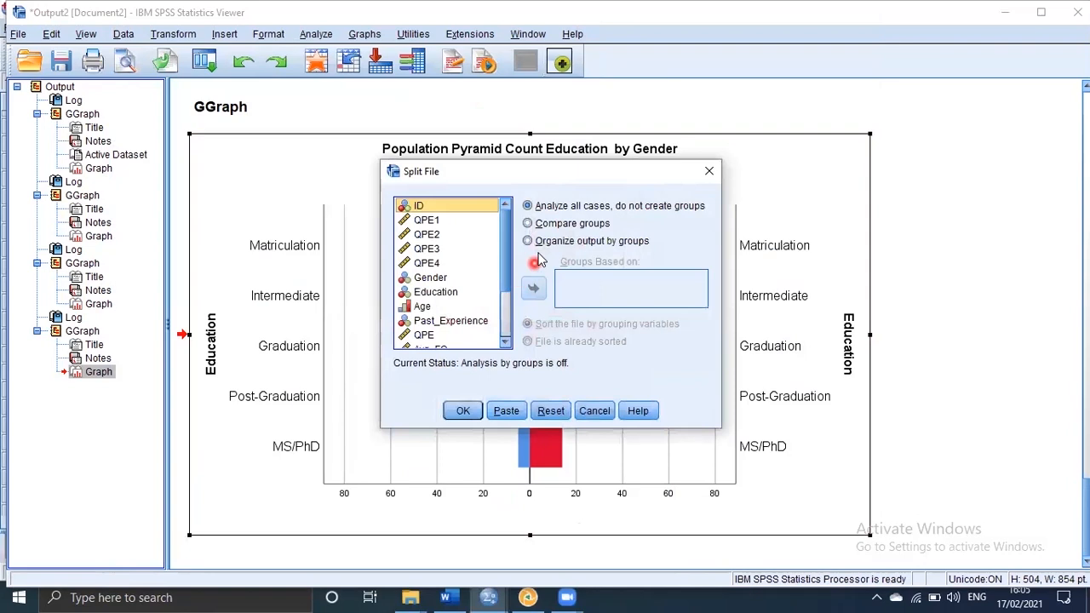
click(428, 278)
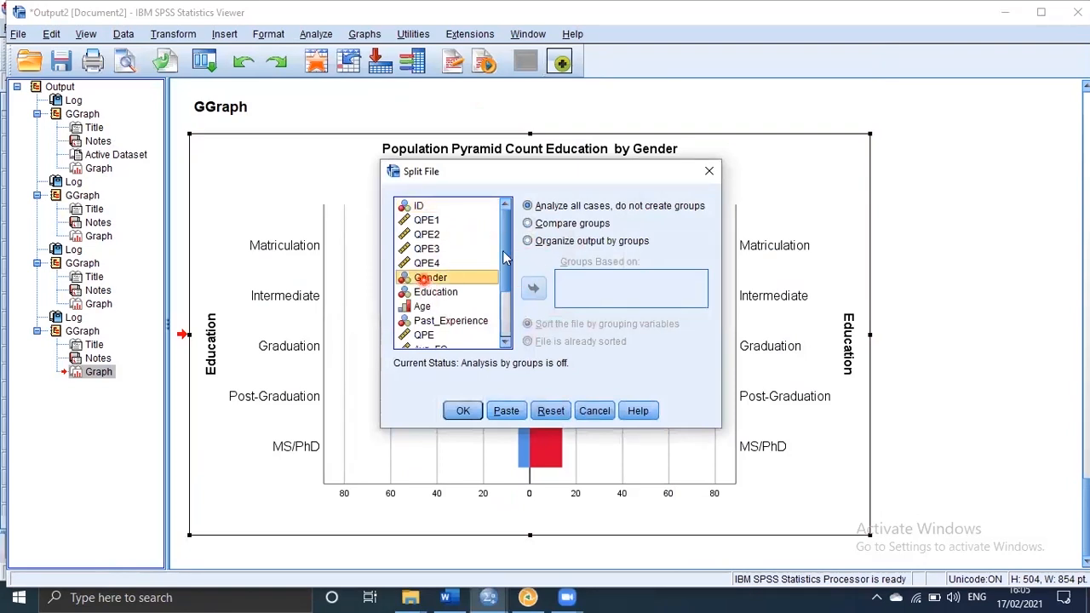
click(528, 223)
click(533, 290)
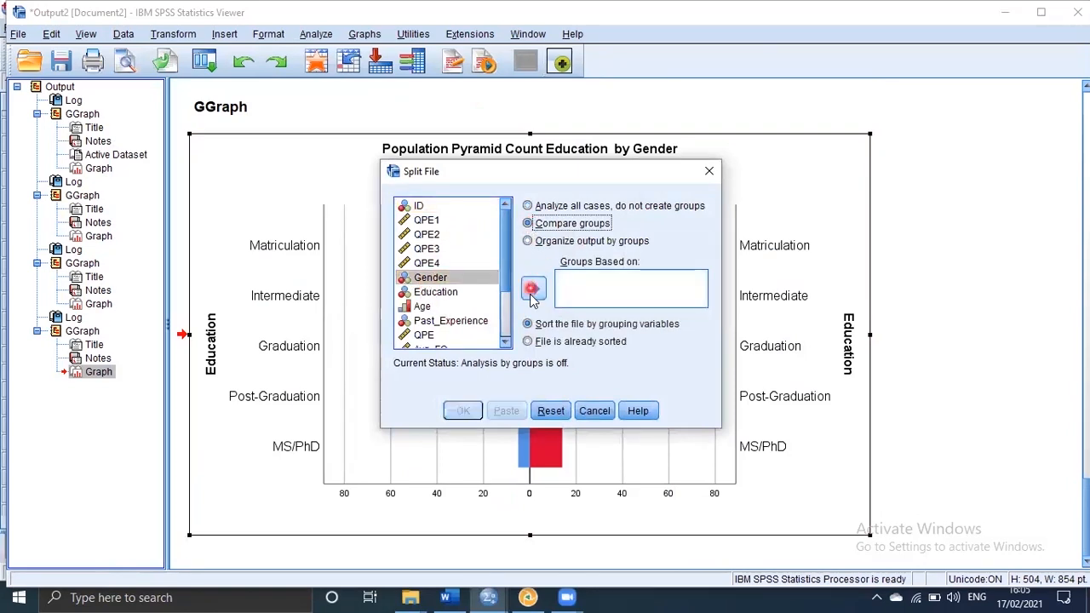
click(462, 411)
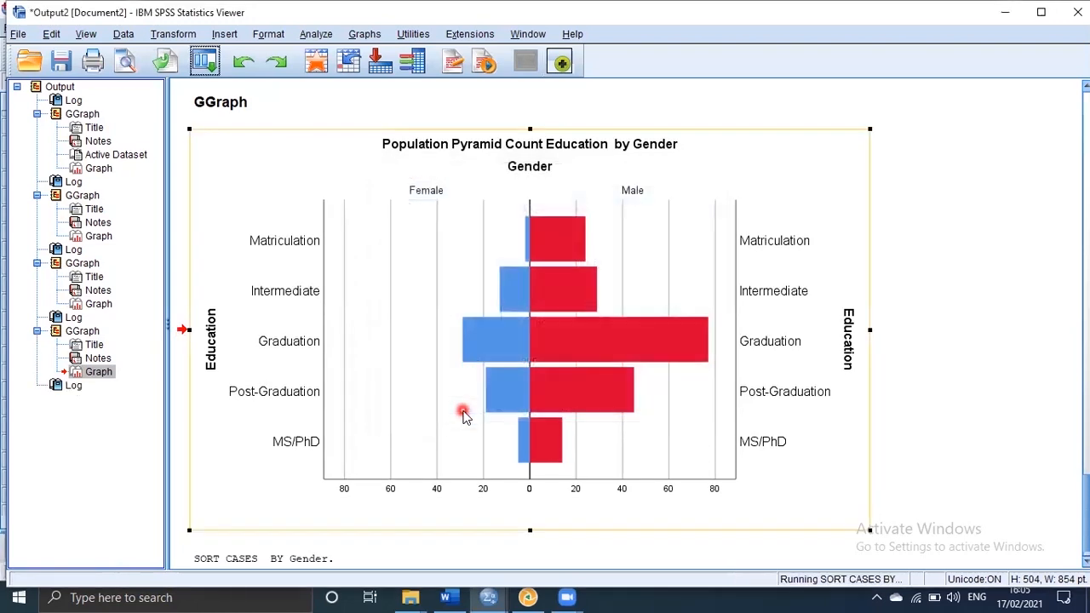
click(204, 62)
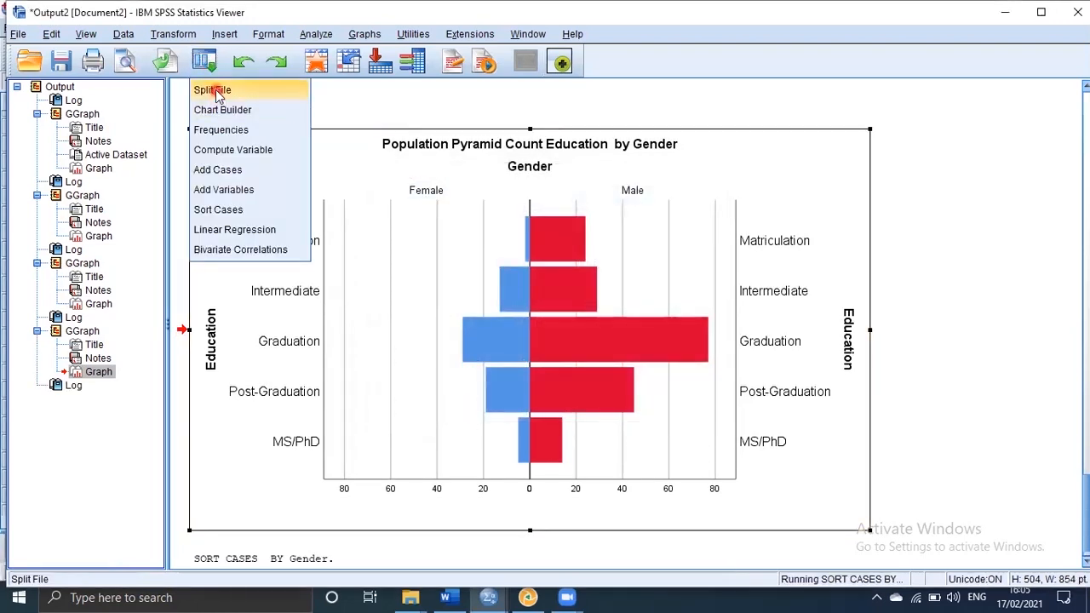
click(213, 90)
click(594, 407)
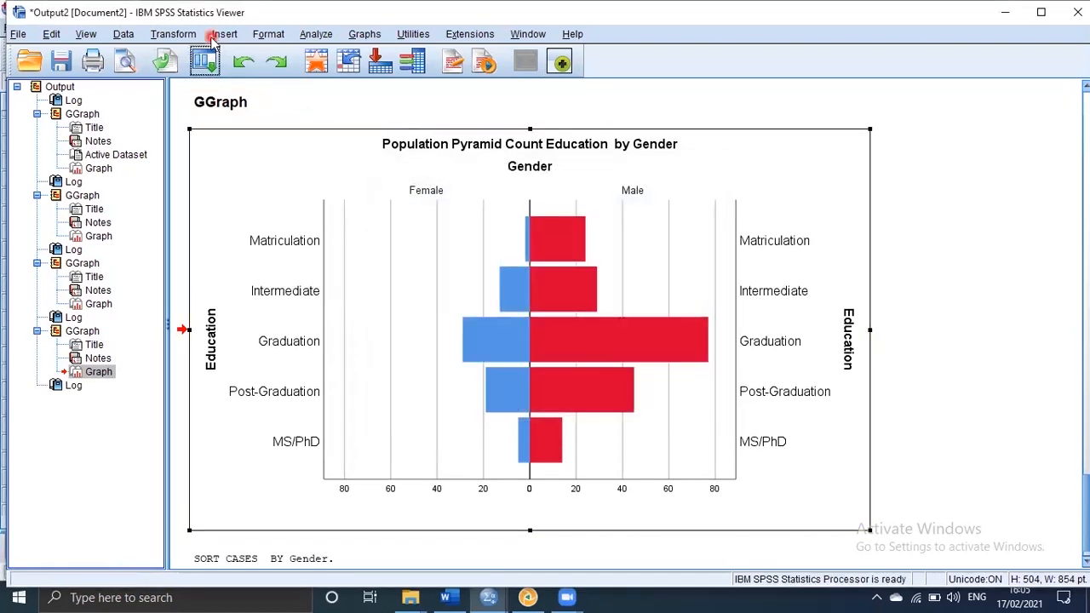
Build a simple histogram in the Chart Builder with Education on the x-axis and generate it.
click(204, 62)
click(209, 108)
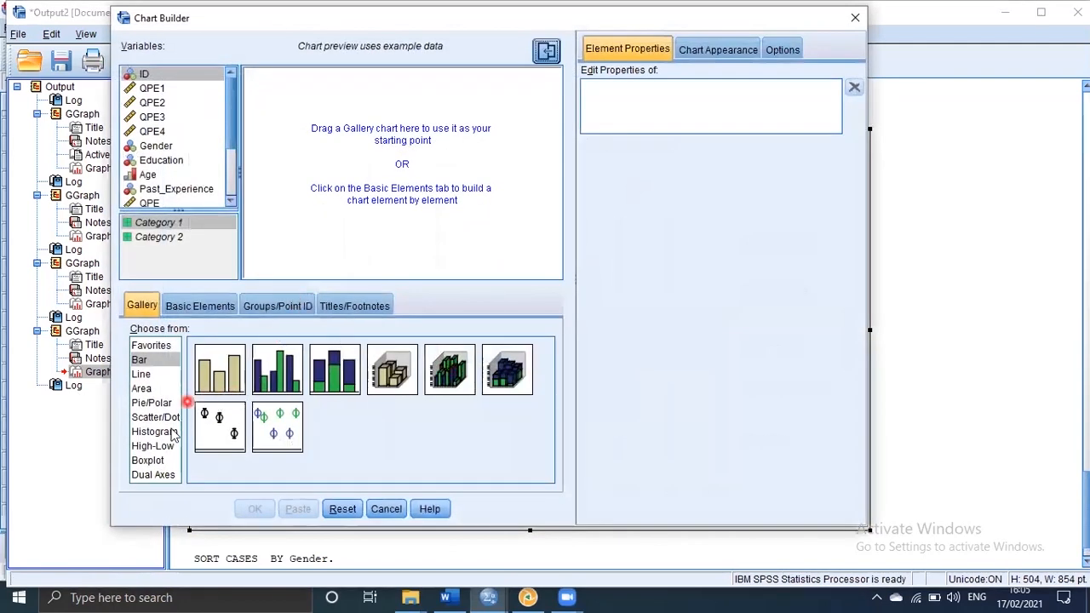
click(152, 432)
drag(220, 357, 371, 158)
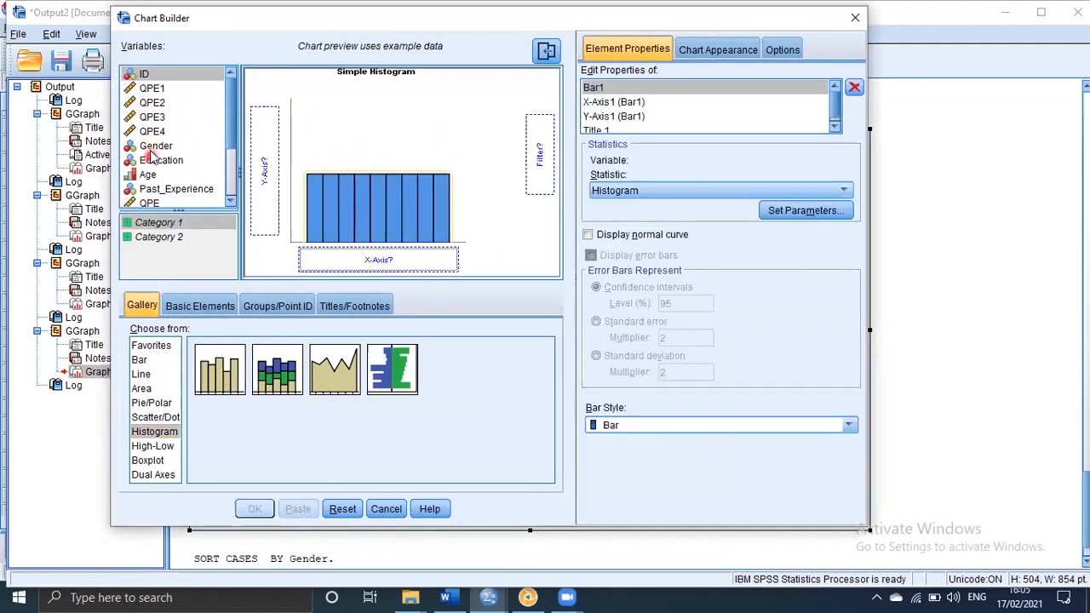
drag(151, 161, 356, 258)
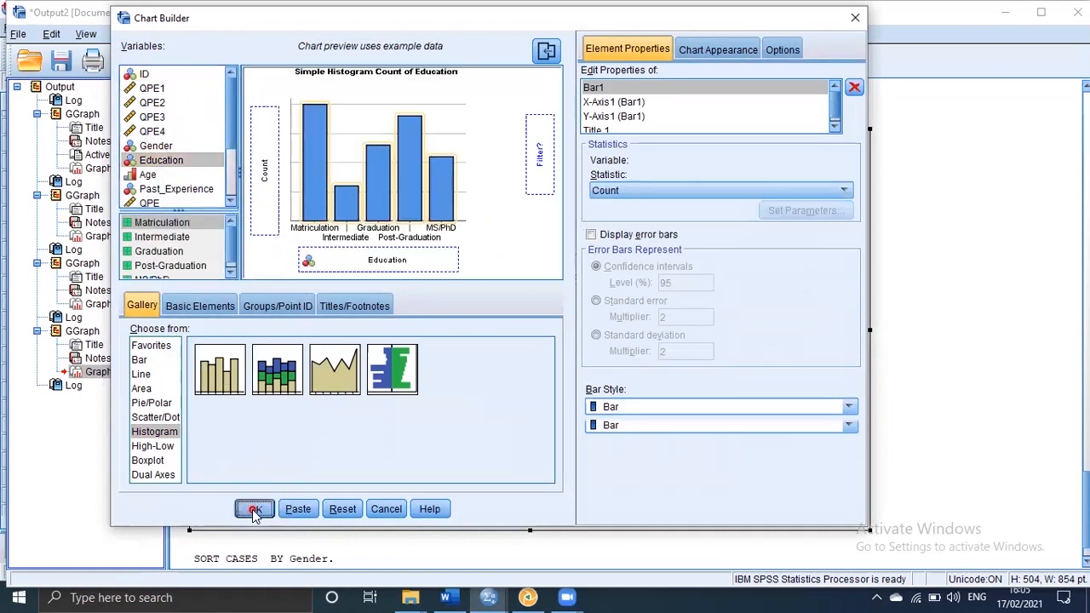
click(254, 508)
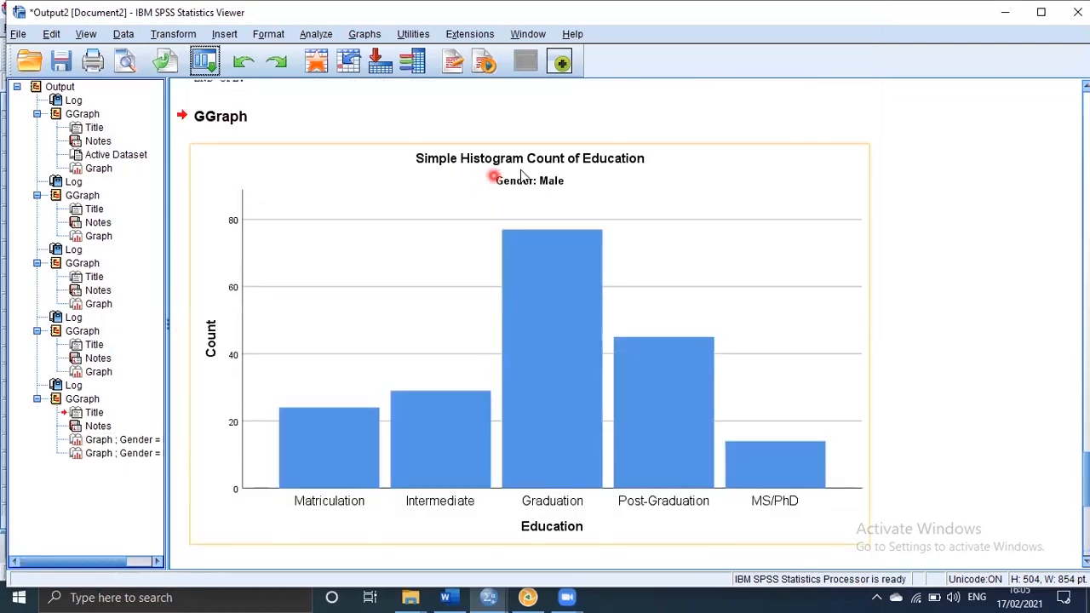
Examine the separate male and female Education histograms and the chart syntax in the output.
scroll(511, 198, down, 3)
click(510, 387)
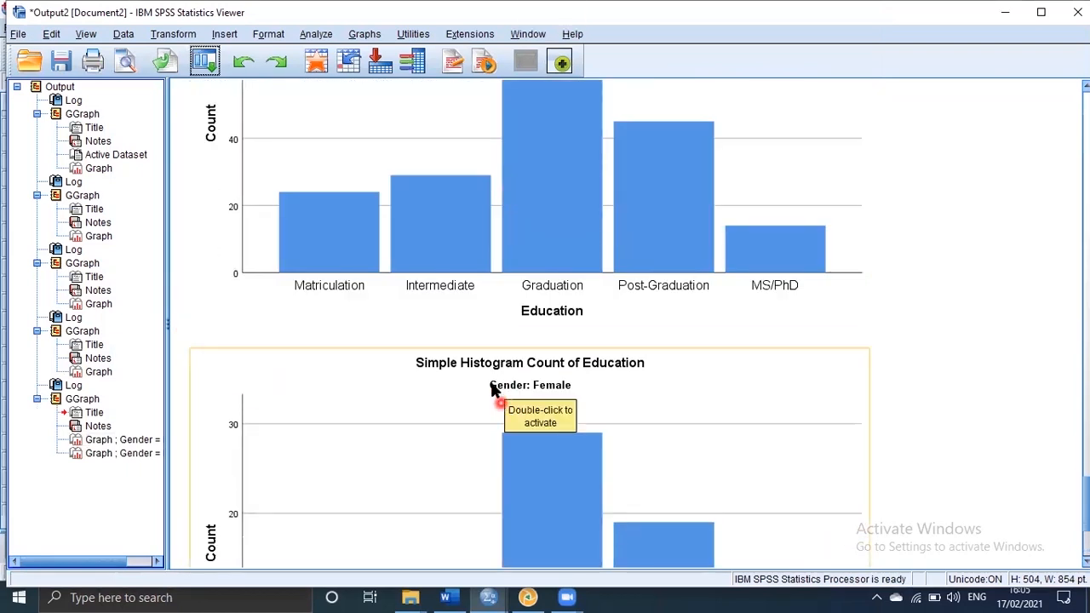
scroll(553, 464, down, 2)
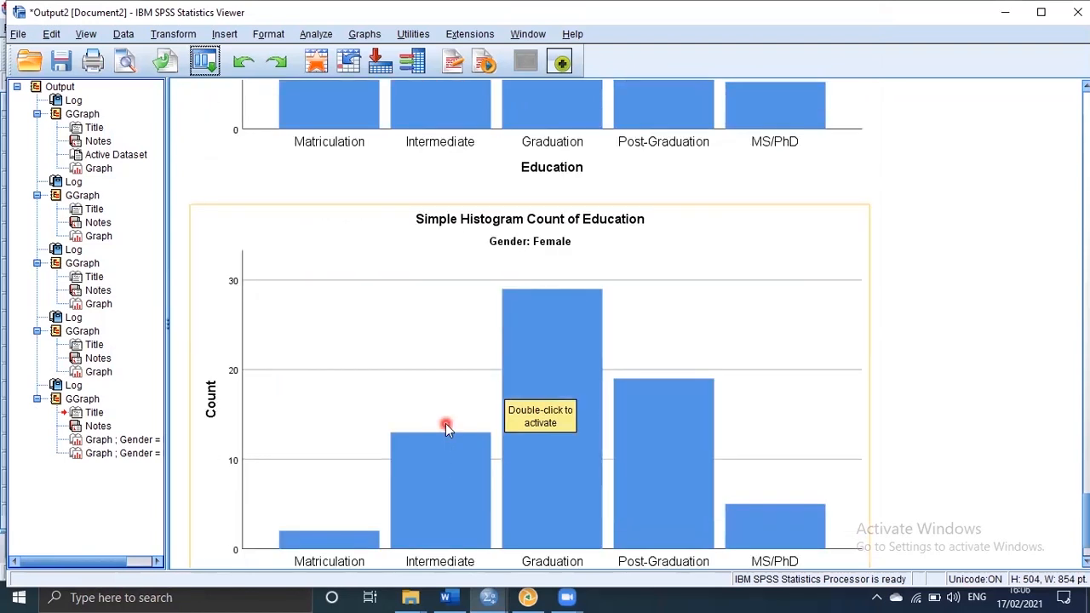
scroll(445, 423, up, 9)
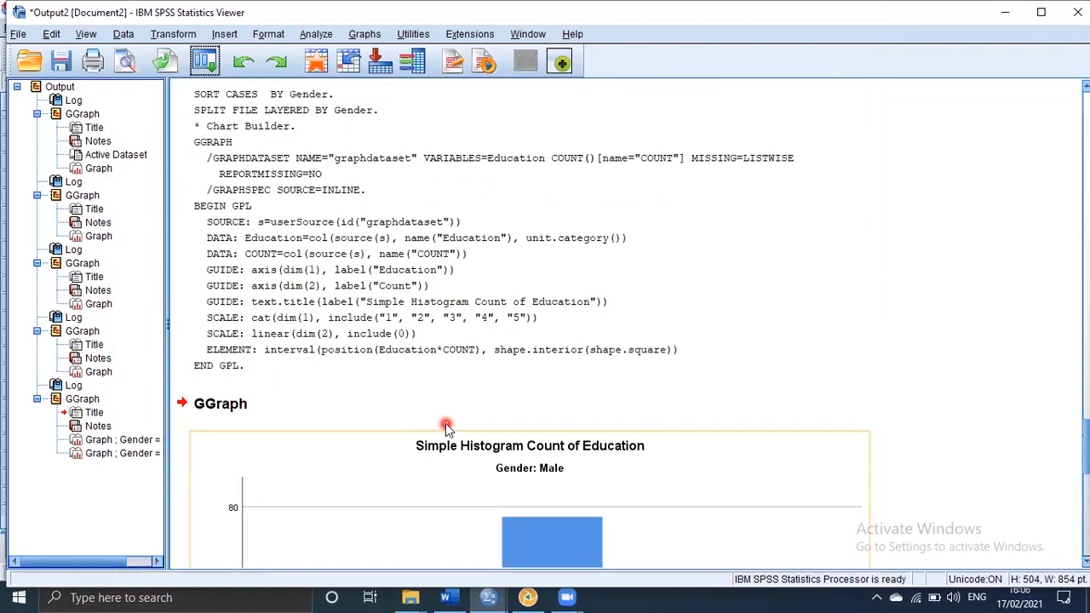
click(358, 357)
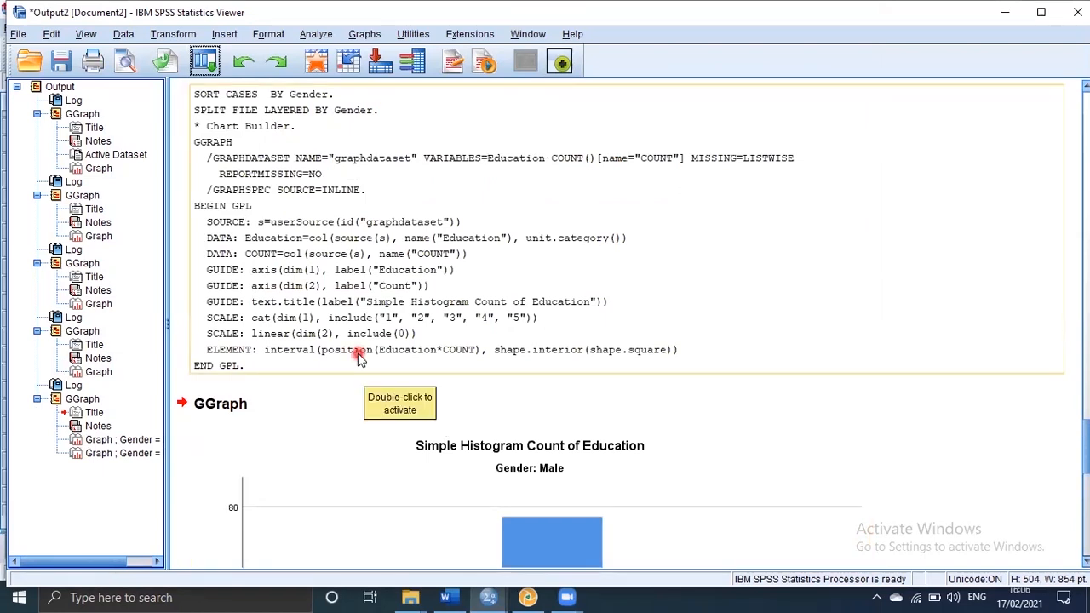
scroll(358, 356, down, 5)
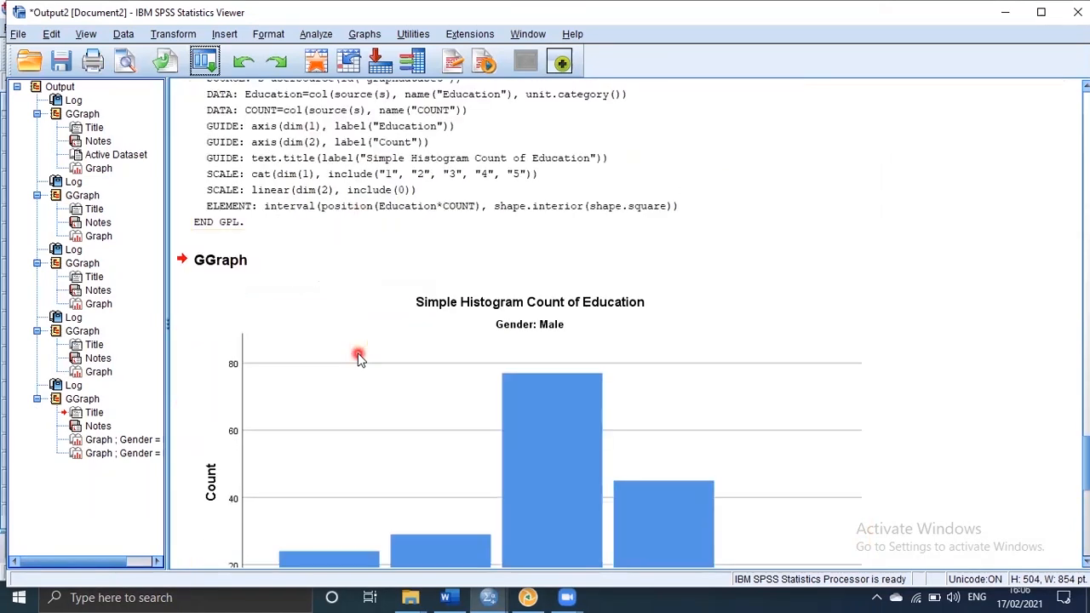
click(357, 353)
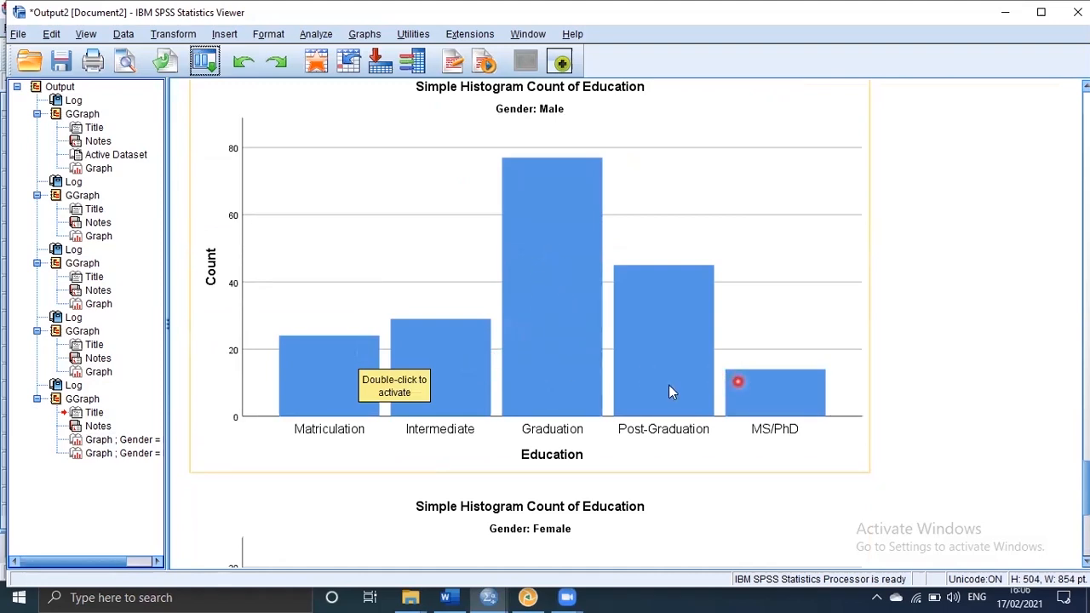
Return to the dataset's variable definitions and review the value labels assigned to QPE1.
click(315, 62)
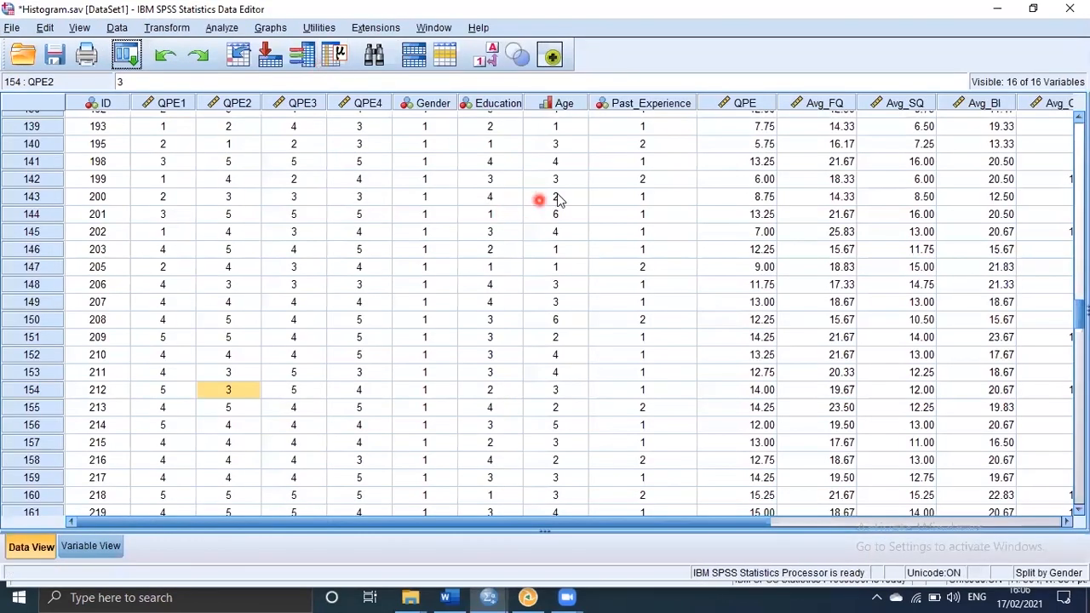
click(95, 545)
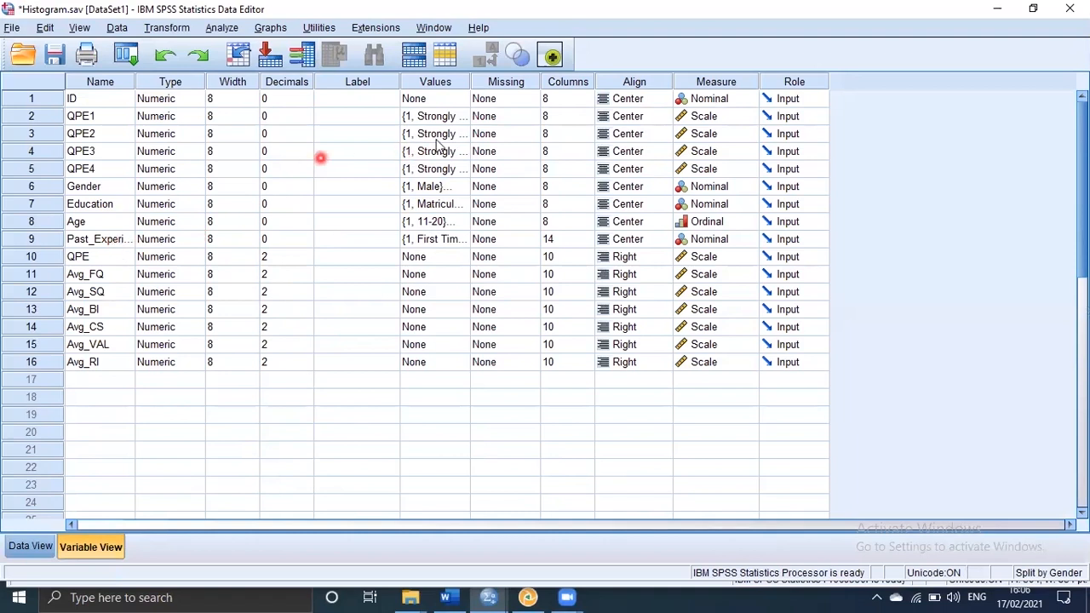
click(461, 116)
click(461, 116)
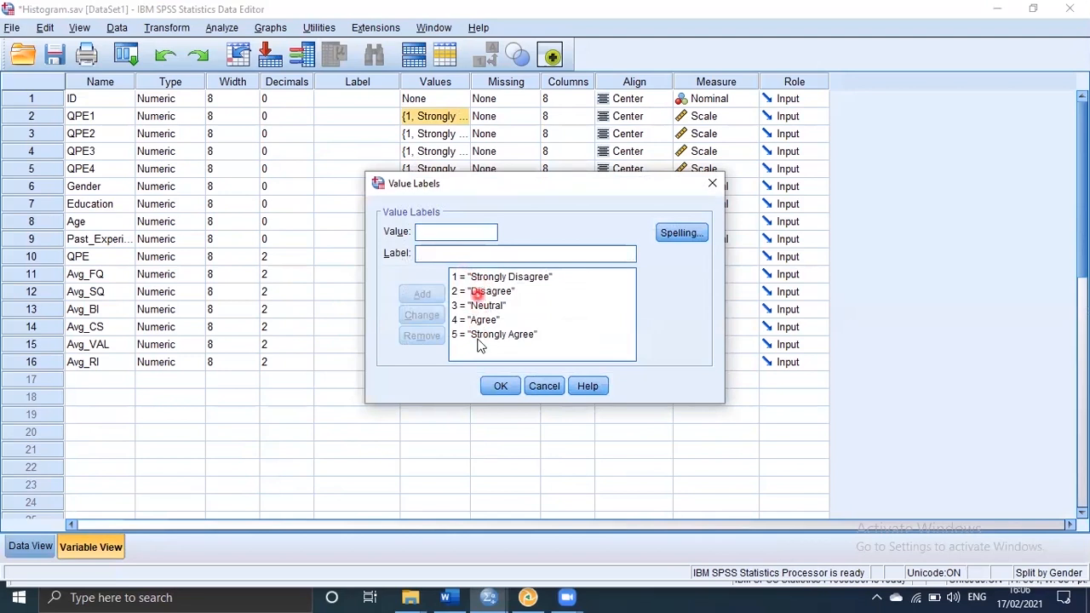
click(509, 387)
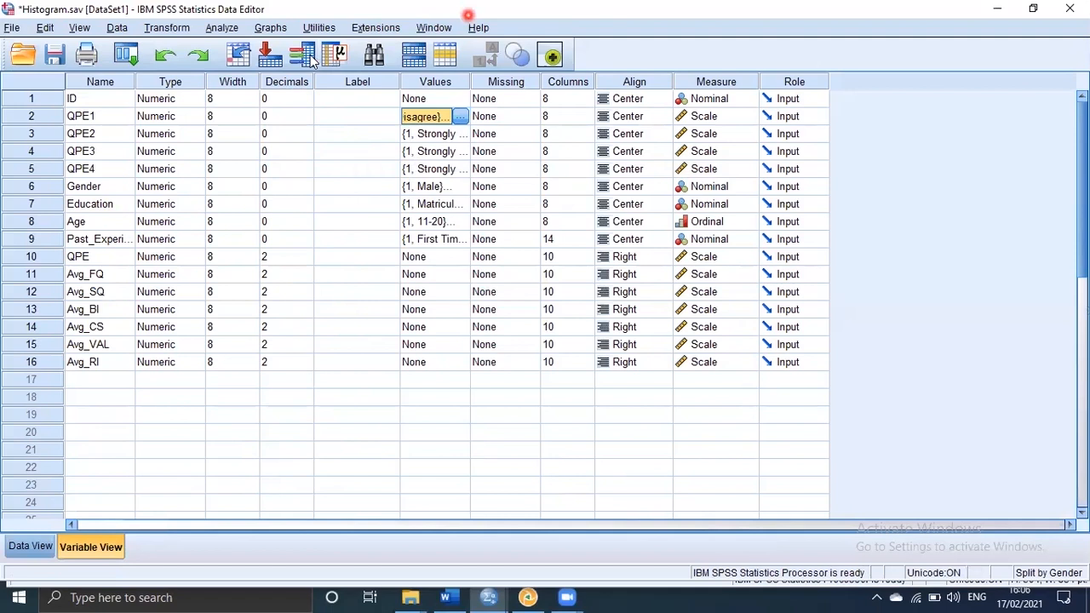
click(582, 10)
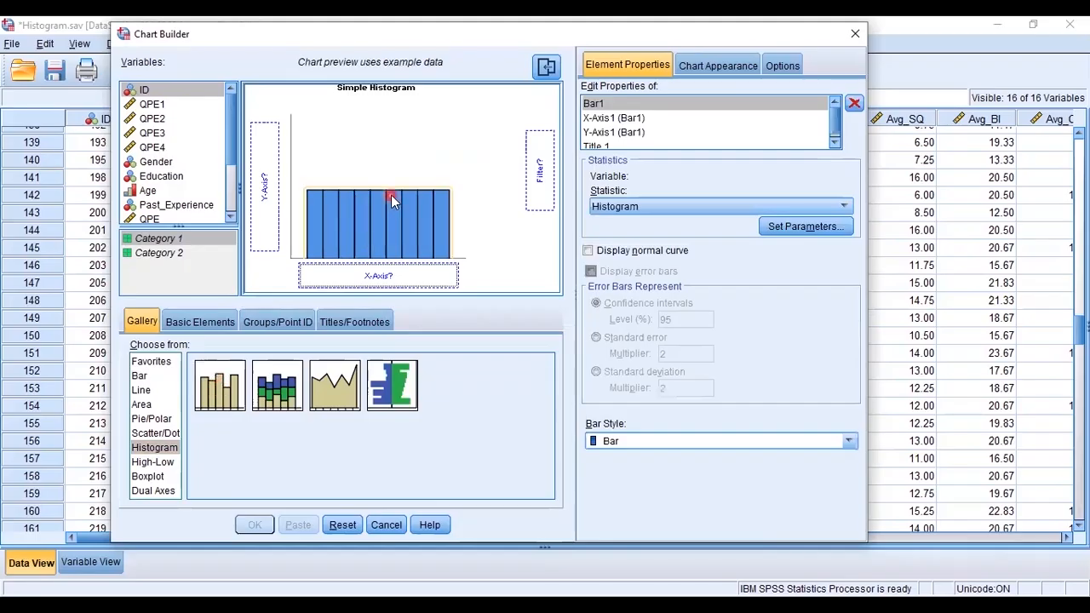
Assign QPE4 to the x-axis of the simple histogram and generate the chart.
click(377, 269)
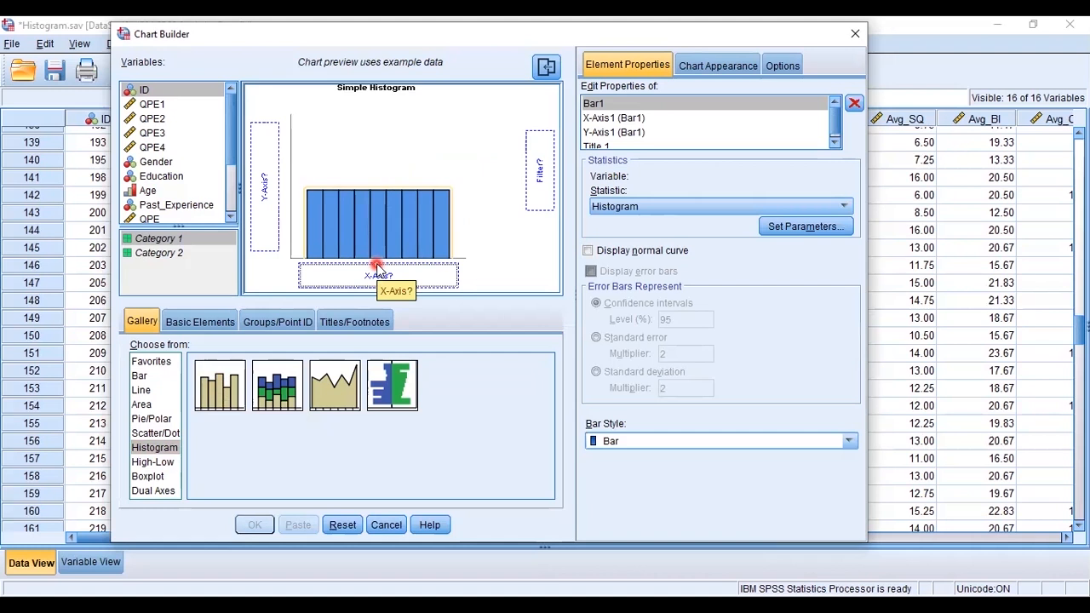
click(154, 148)
drag(155, 148, 358, 276)
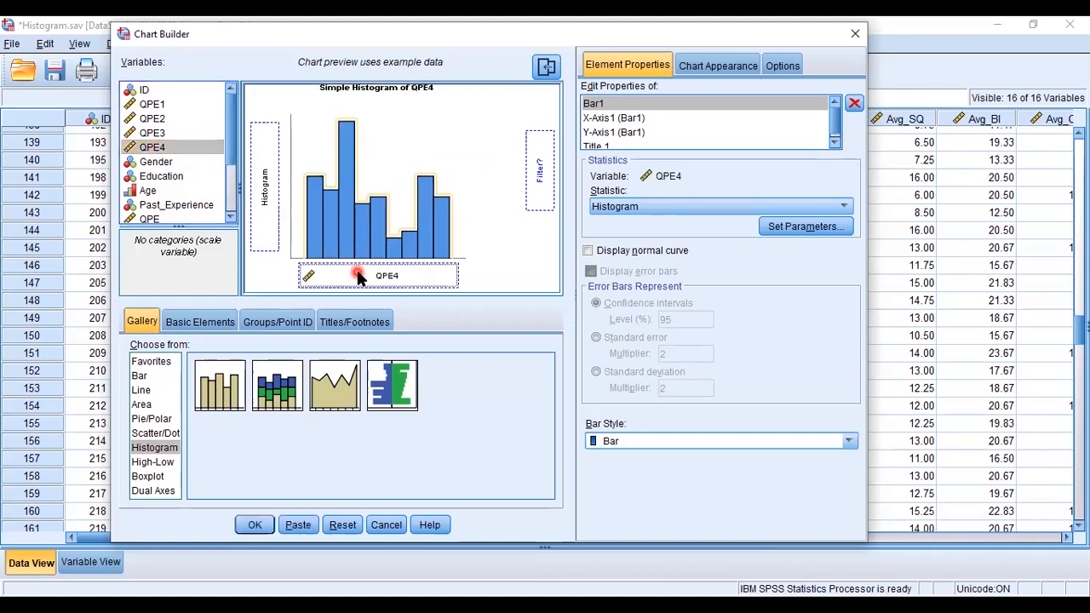
click(255, 526)
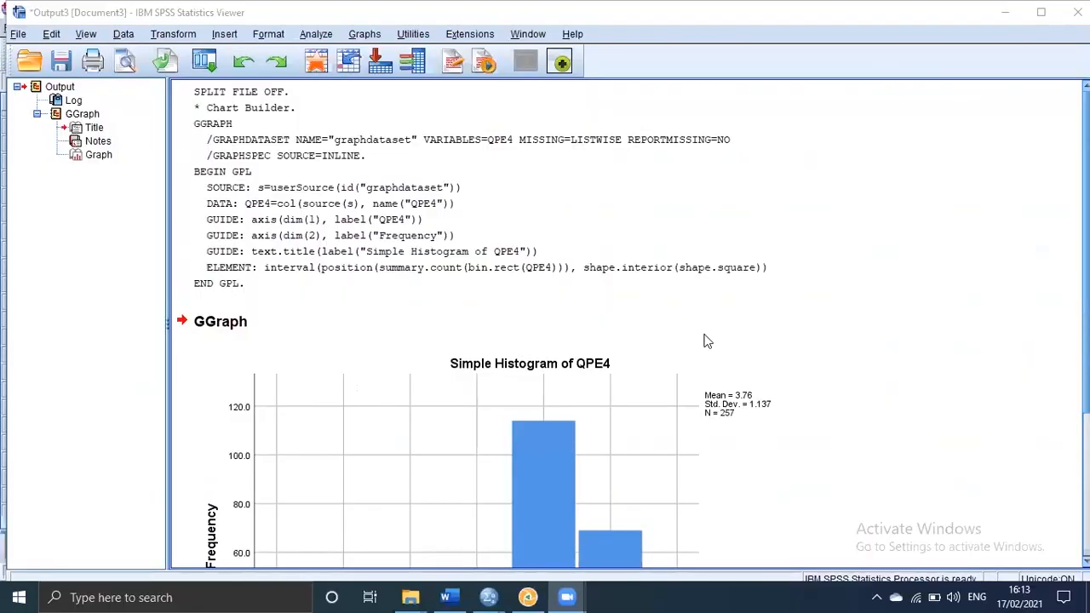
Open the QPE4 histogram in the Chart Editor and reposition the editor window so the whole chart can be seen.
click(570, 382)
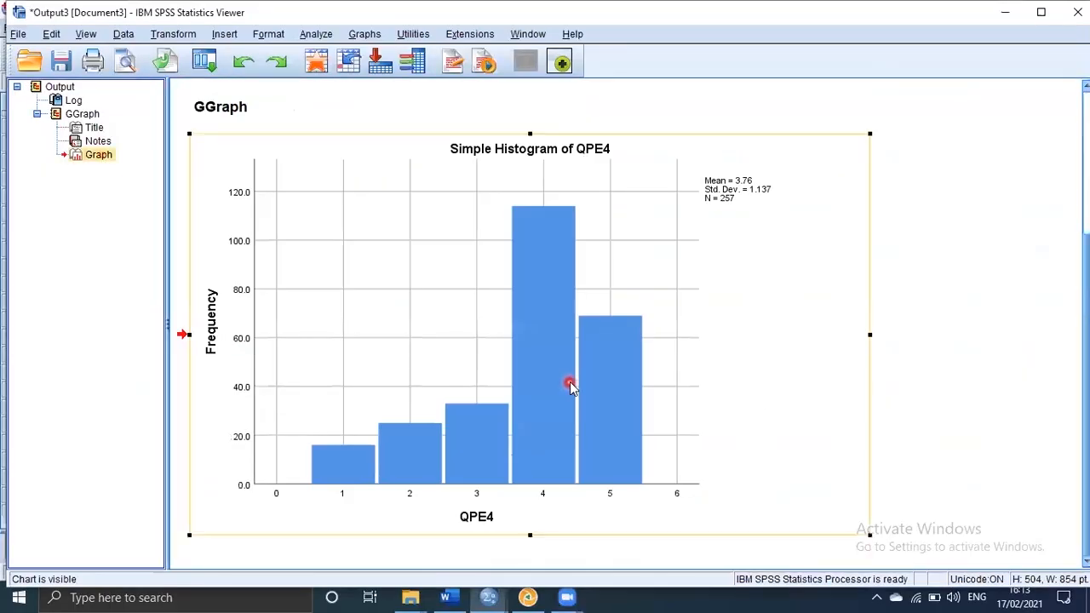
click(464, 455)
double_click(547, 346)
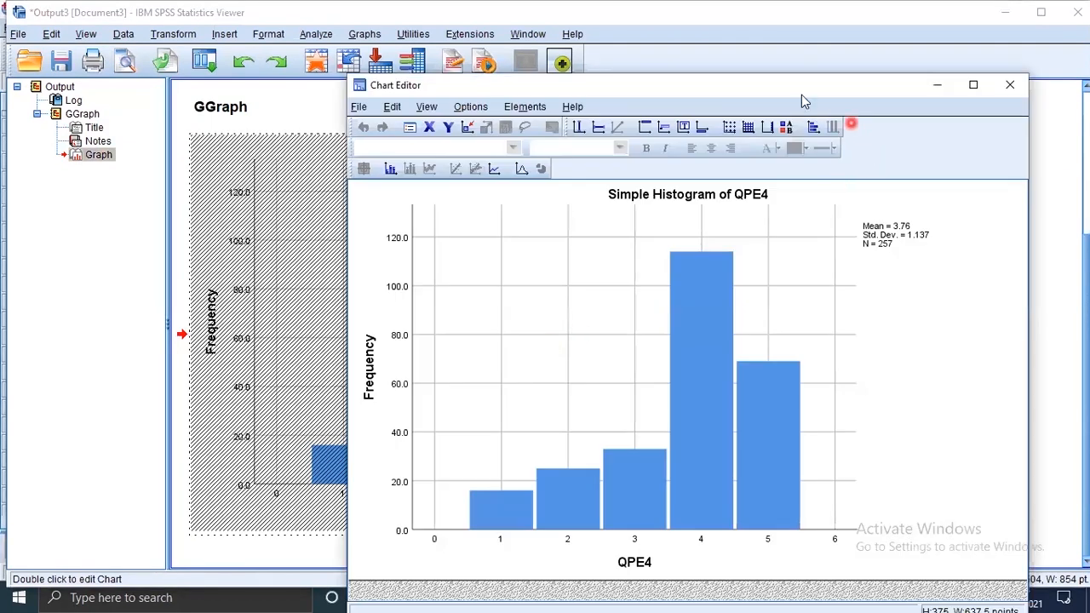
drag(800, 79, 846, 61)
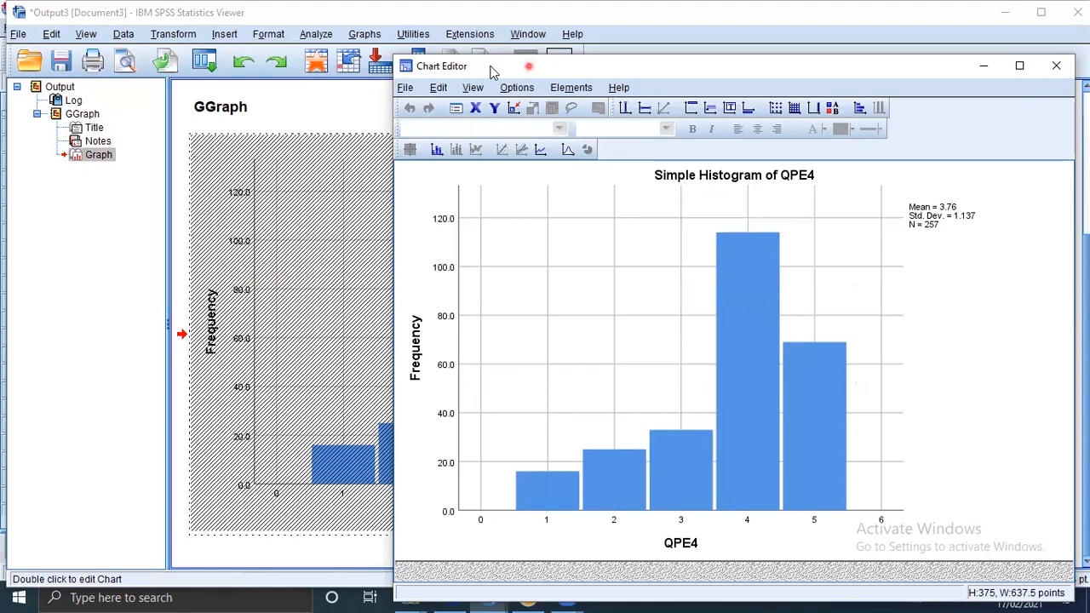
drag(491, 72, 253, 41)
Inspect the scale properties of the QPE4 histogram's X and Y axes, and close the properties without changes.
click(240, 78)
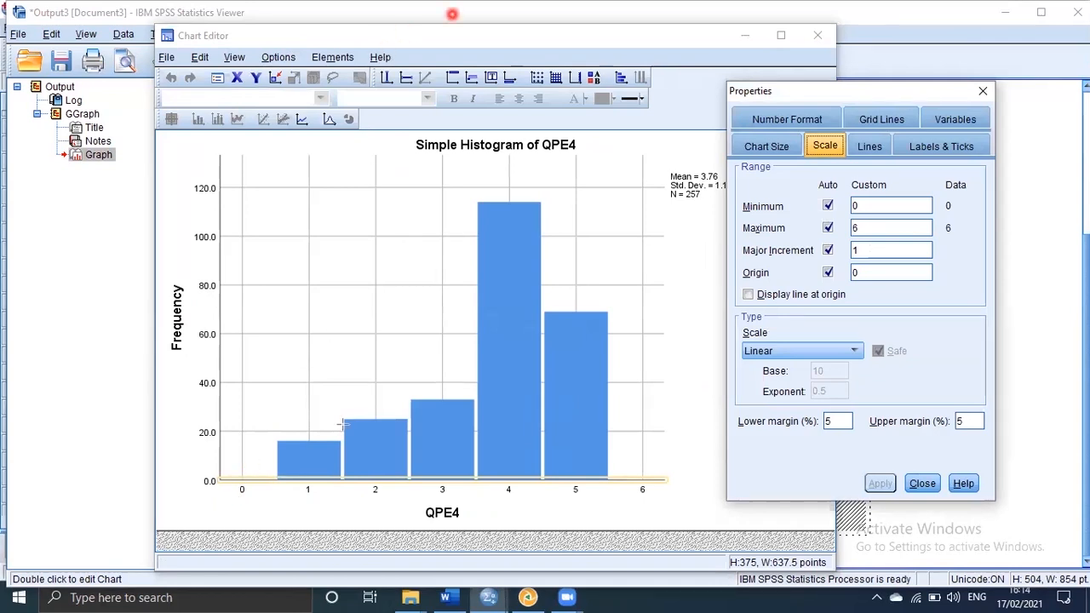
mouse_move(207, 467)
mouse_down()
mouse_move(309, 488)
mouse_move(674, 491)
mouse_up()
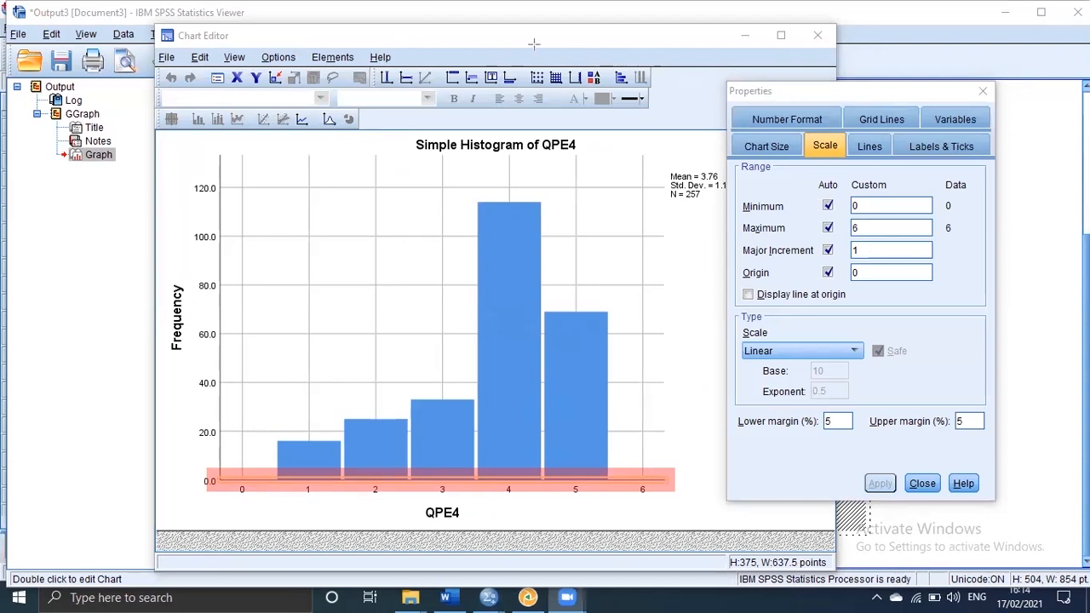
click(260, 79)
click(225, 402)
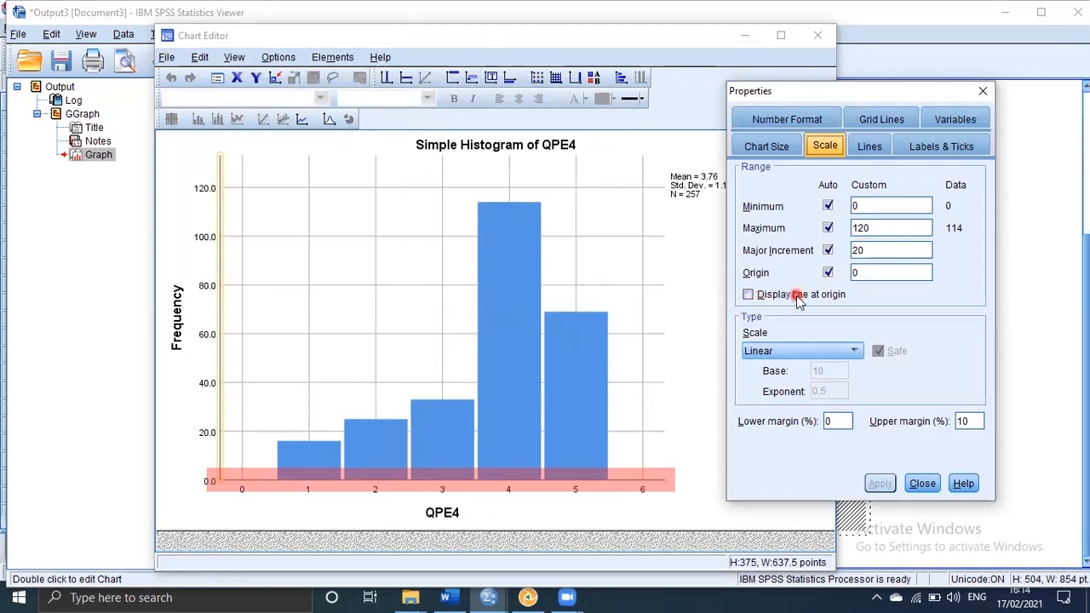
click(571, 292)
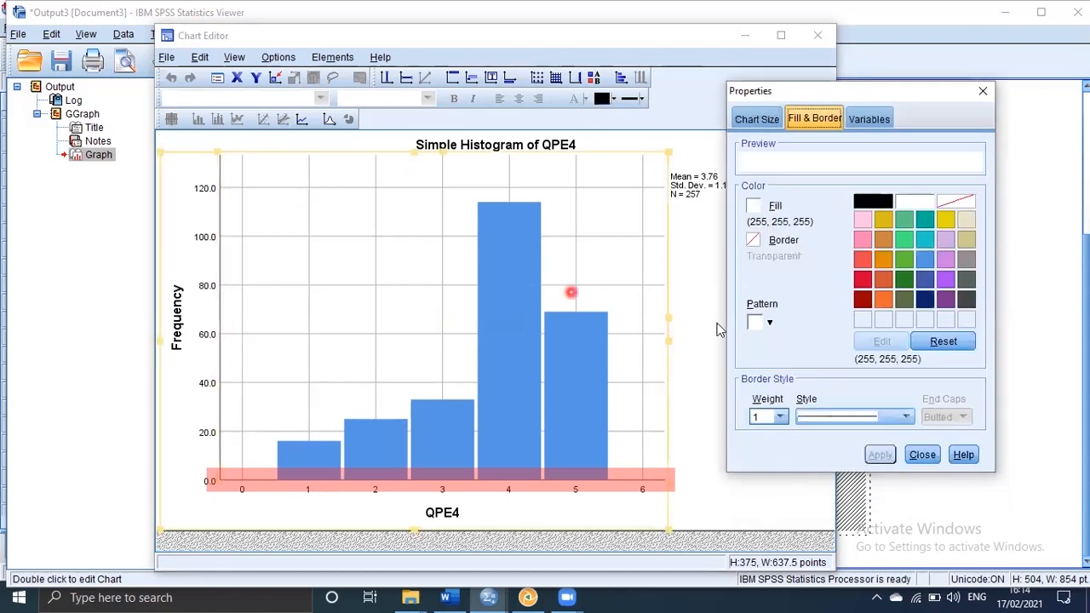
click(921, 454)
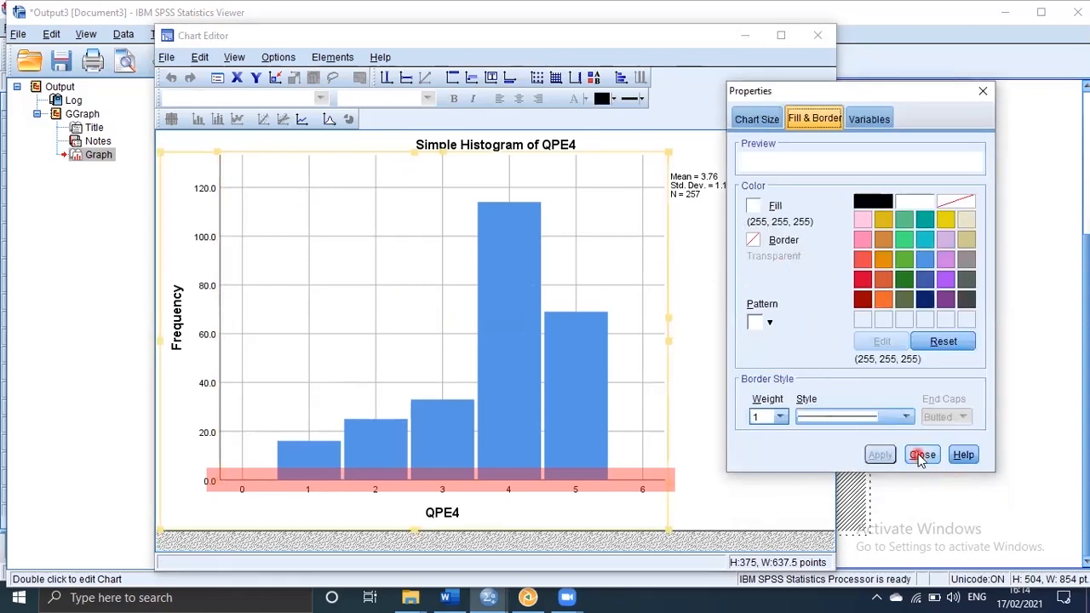
Set the X axis scale of the QPE4 histogram to a custom minimum of 1 and maximum of 5, and apply it.
click(449, 260)
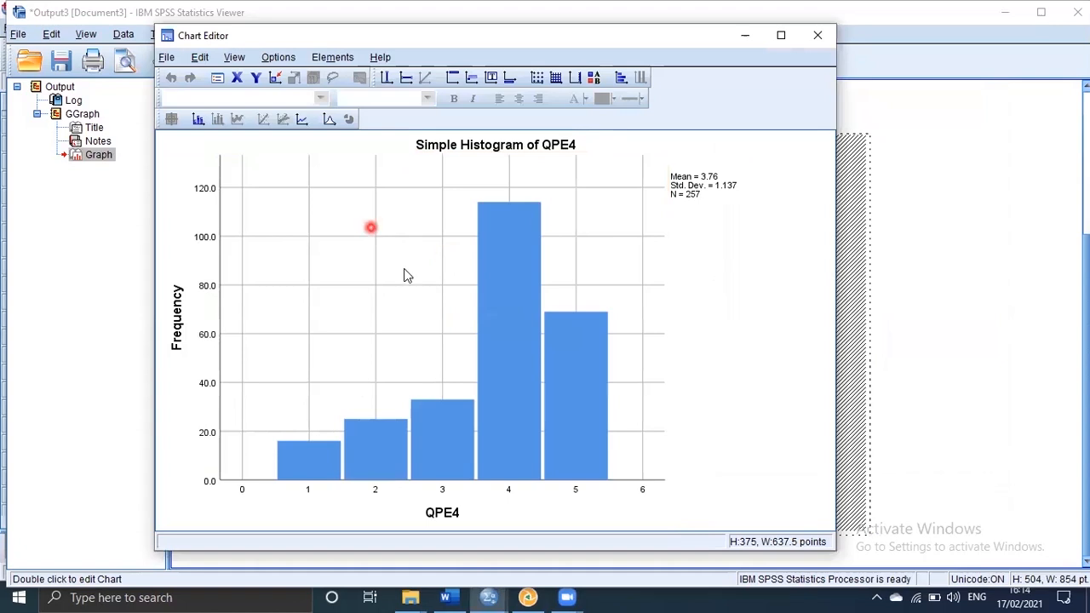
click(254, 79)
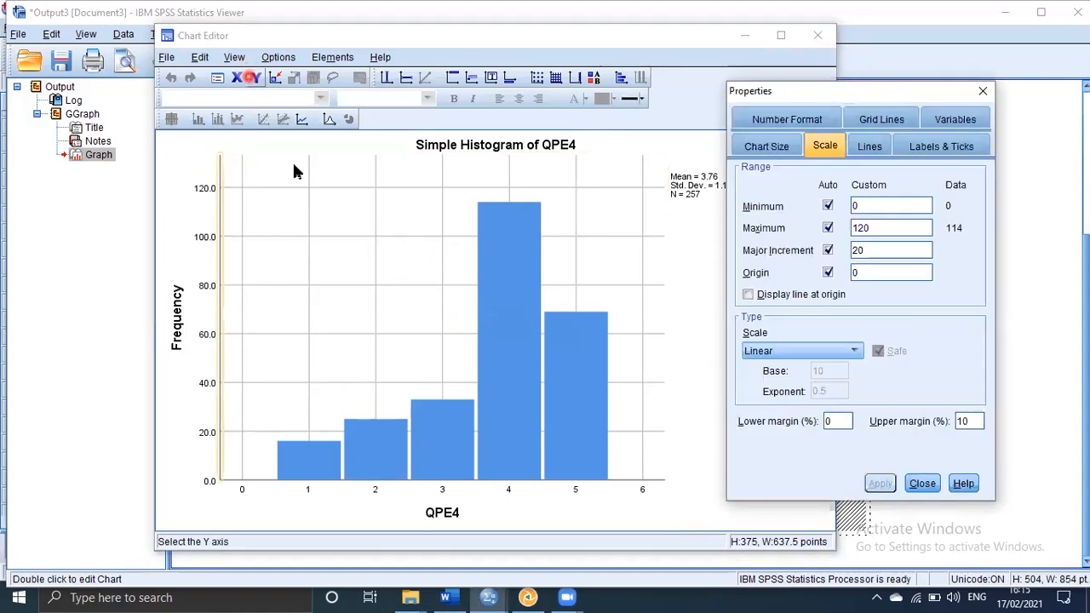
click(236, 77)
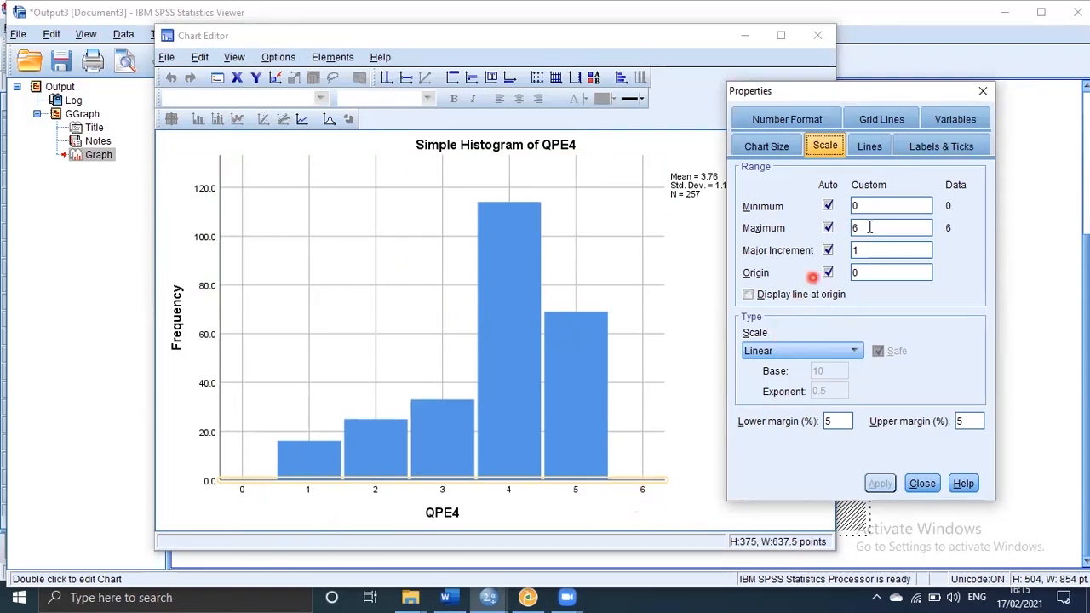
click(828, 207)
double_click(855, 206)
text(1)
click(856, 228)
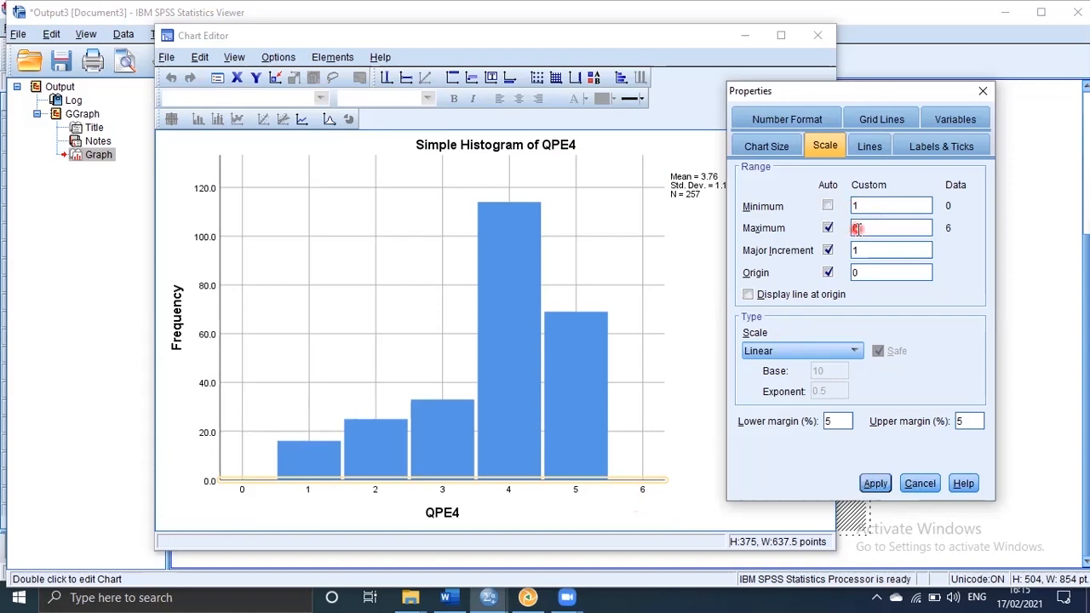
text(5)
click(875, 482)
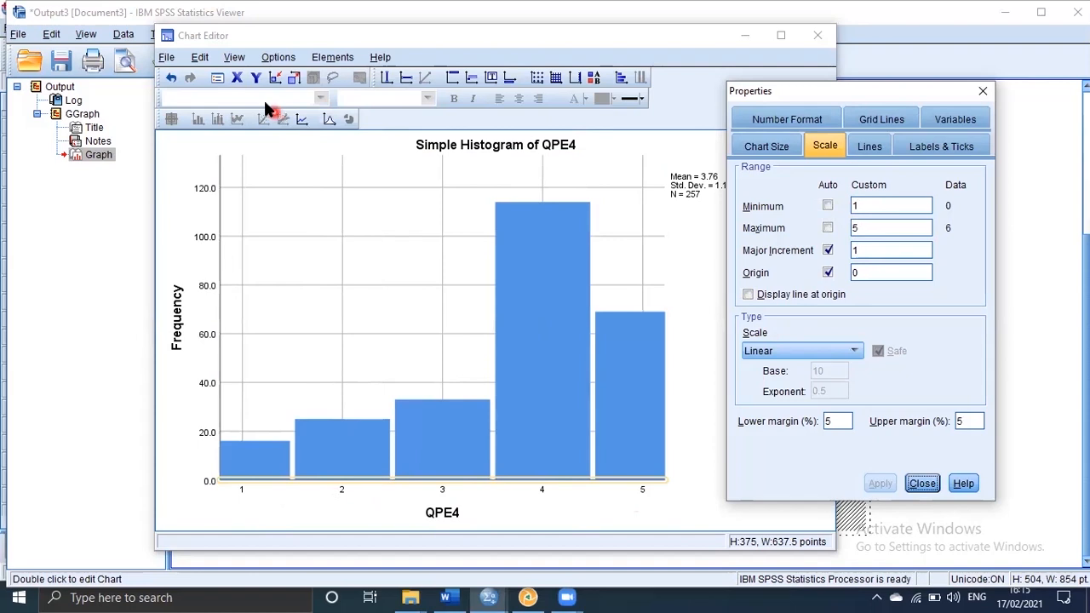
Inspect the properties of the histogram's X axis and plot area, including chart size and variables, and close them without changes.
click(238, 78)
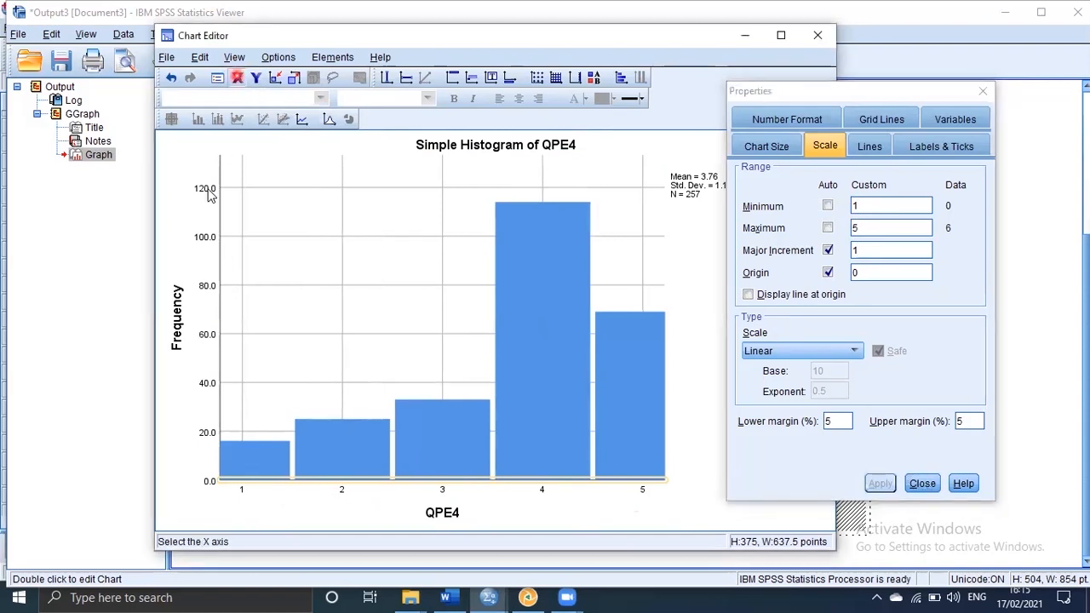
click(219, 269)
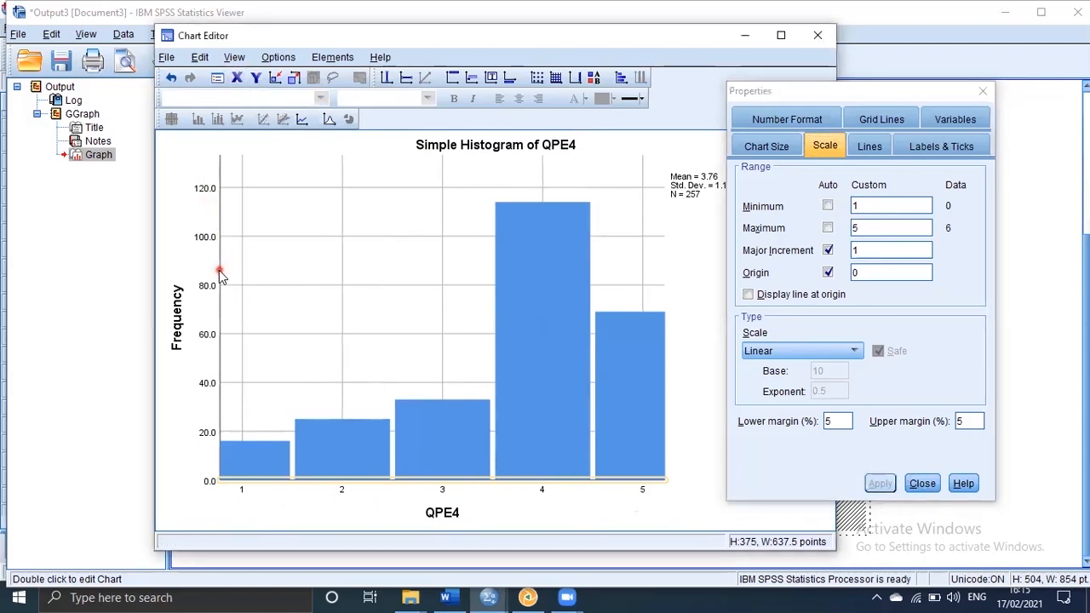
click(237, 78)
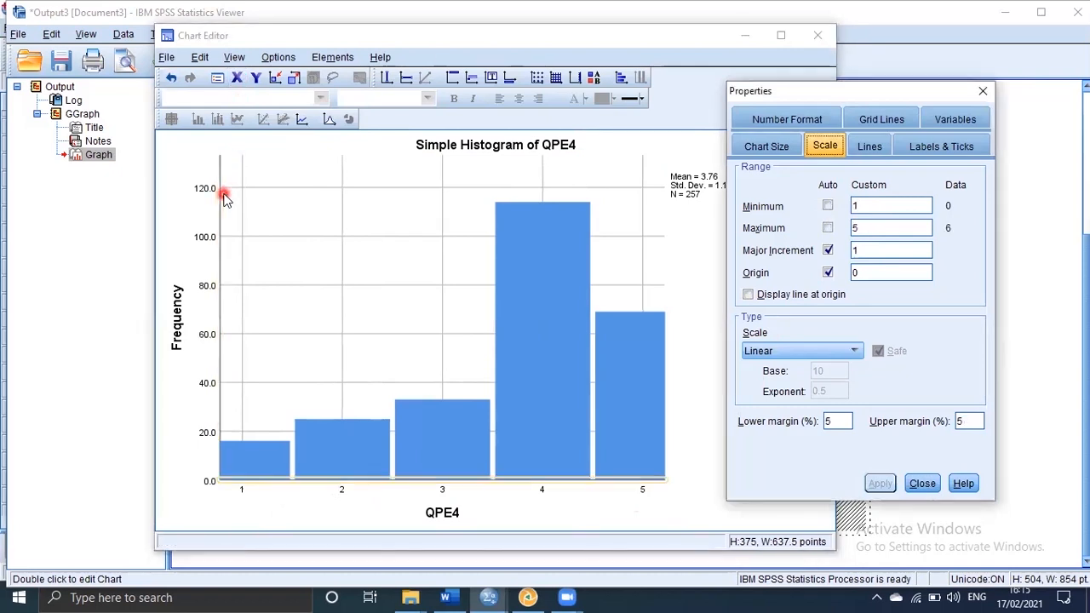
click(240, 78)
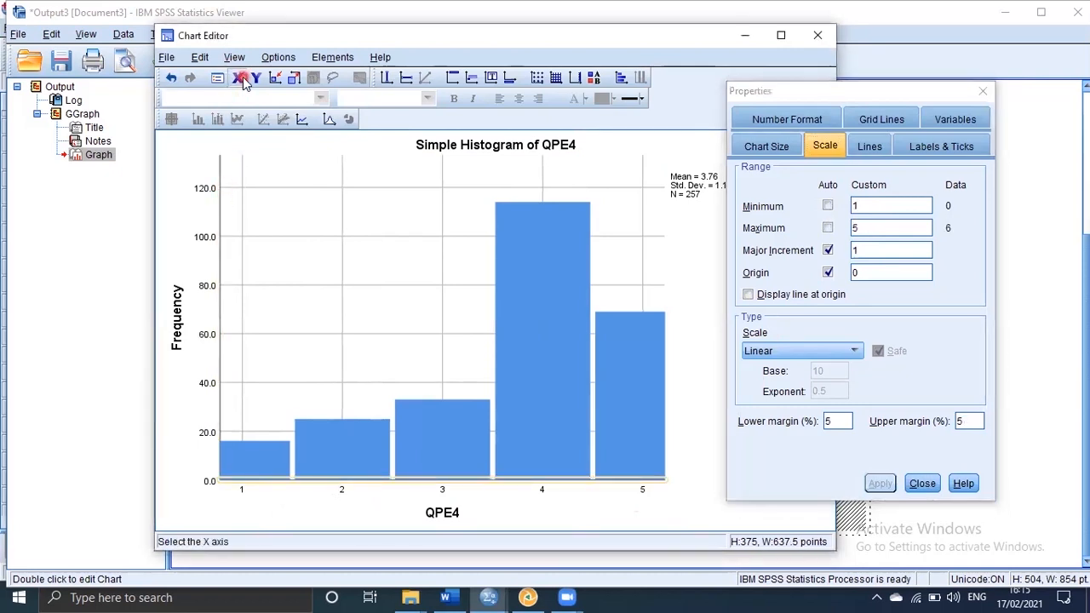
click(227, 196)
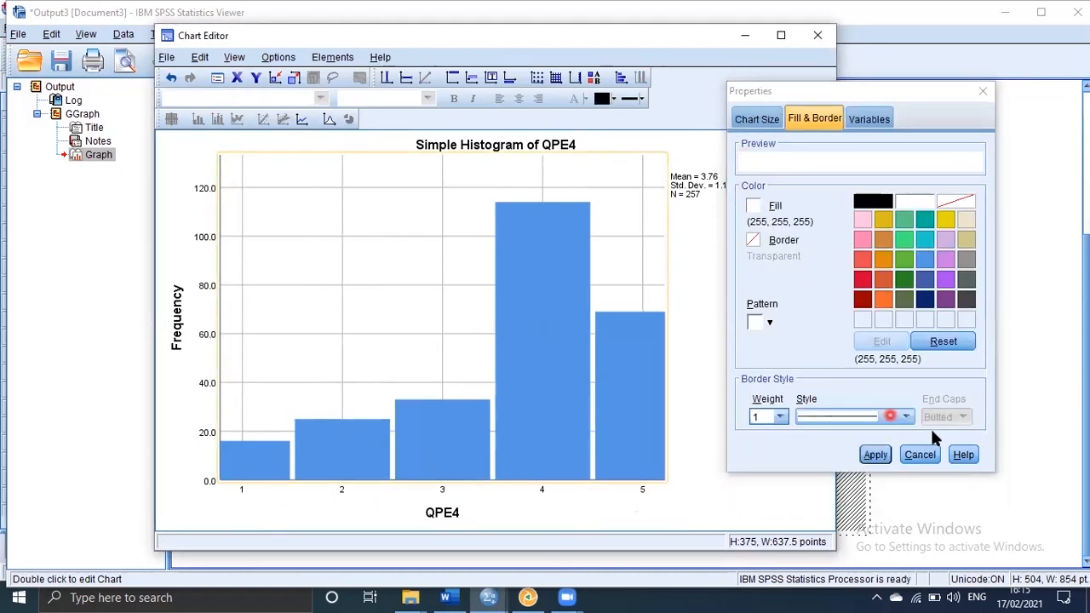
click(919, 454)
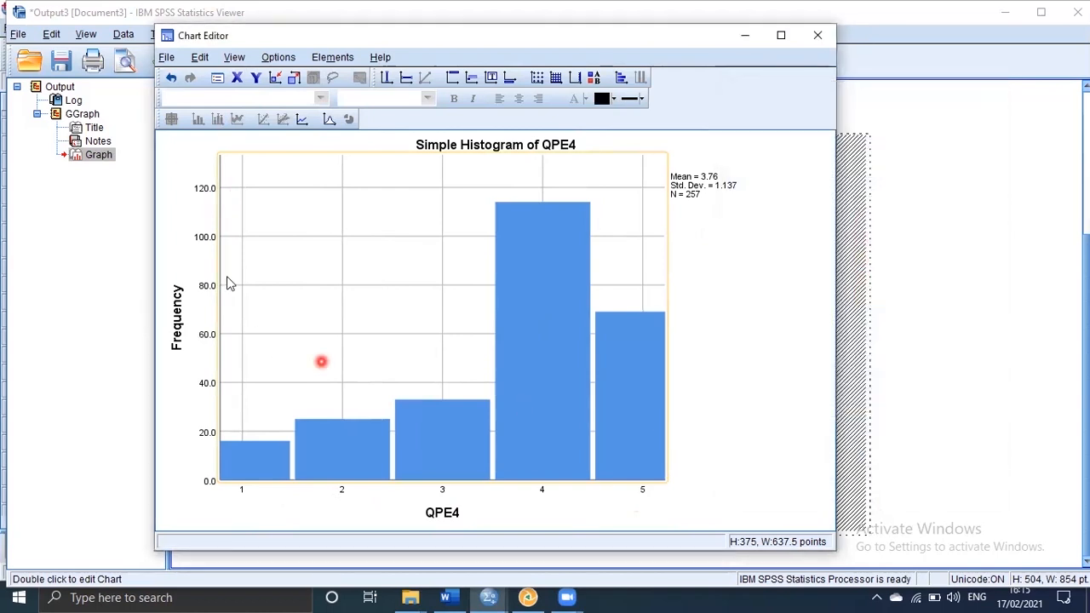
click(238, 78)
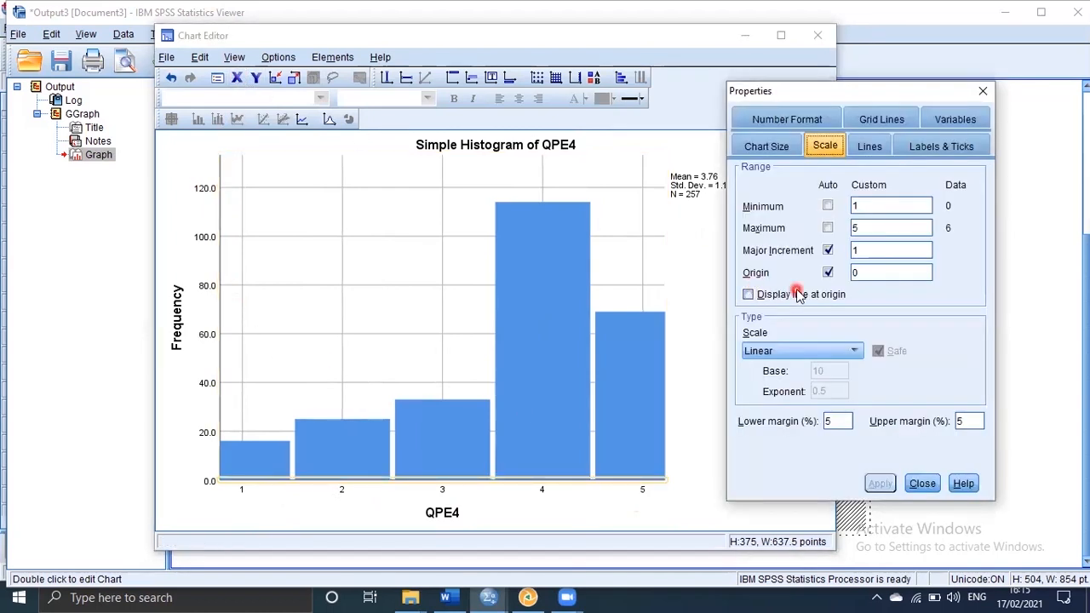
click(222, 207)
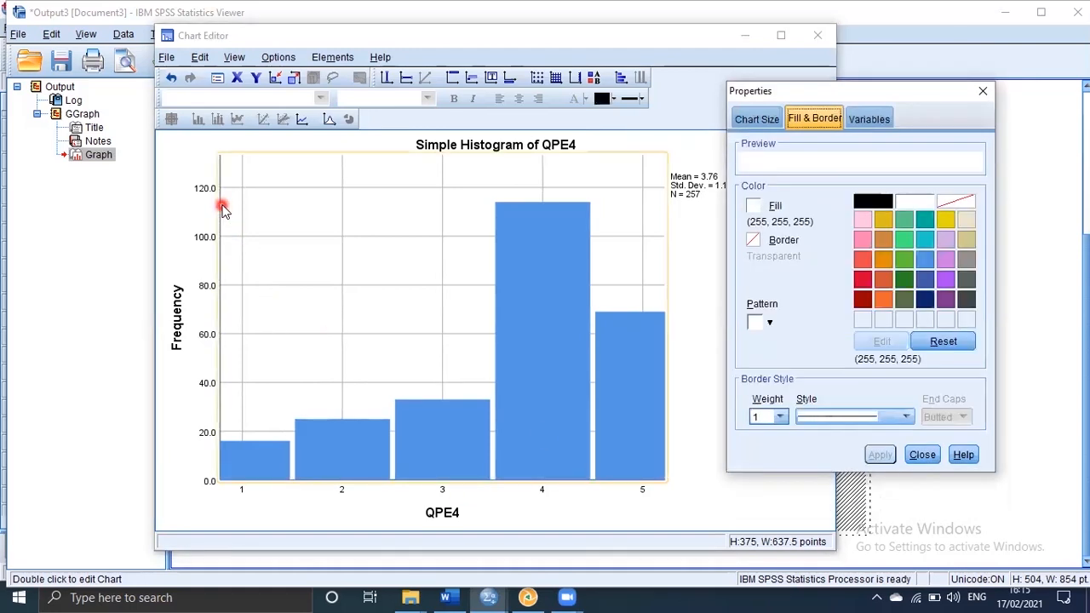
click(755, 119)
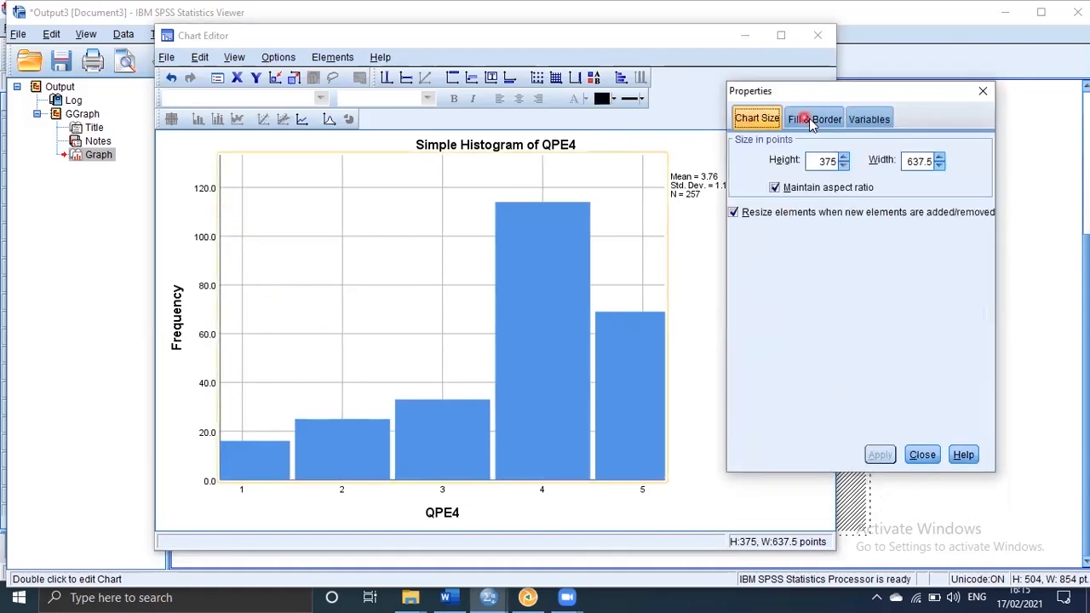
click(864, 120)
click(915, 457)
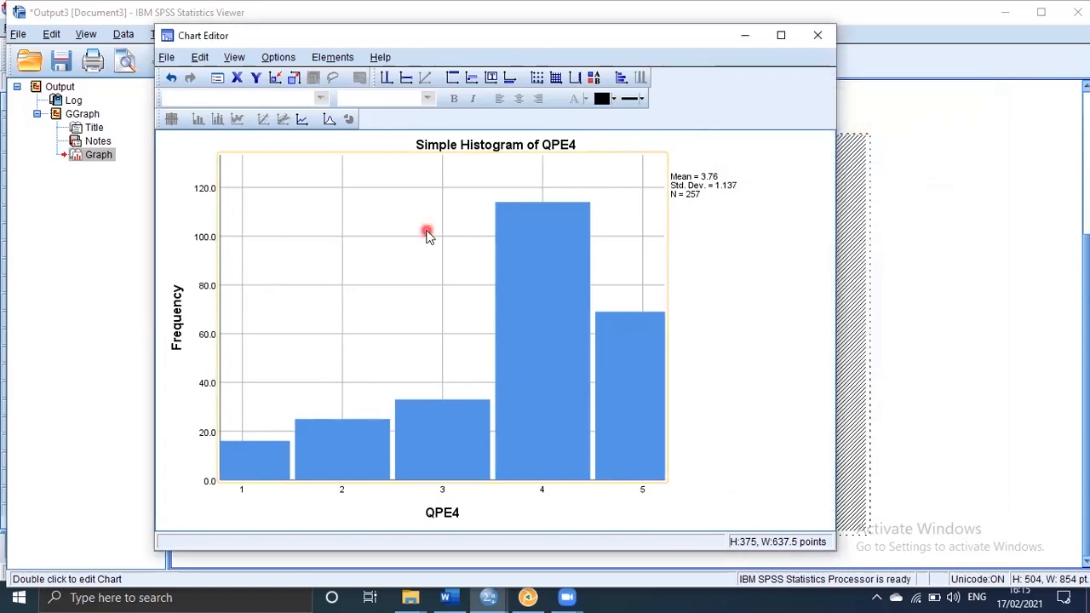
Set the Y axis scale's maximum to 115 on the QPE4 histogram and apply it.
click(255, 78)
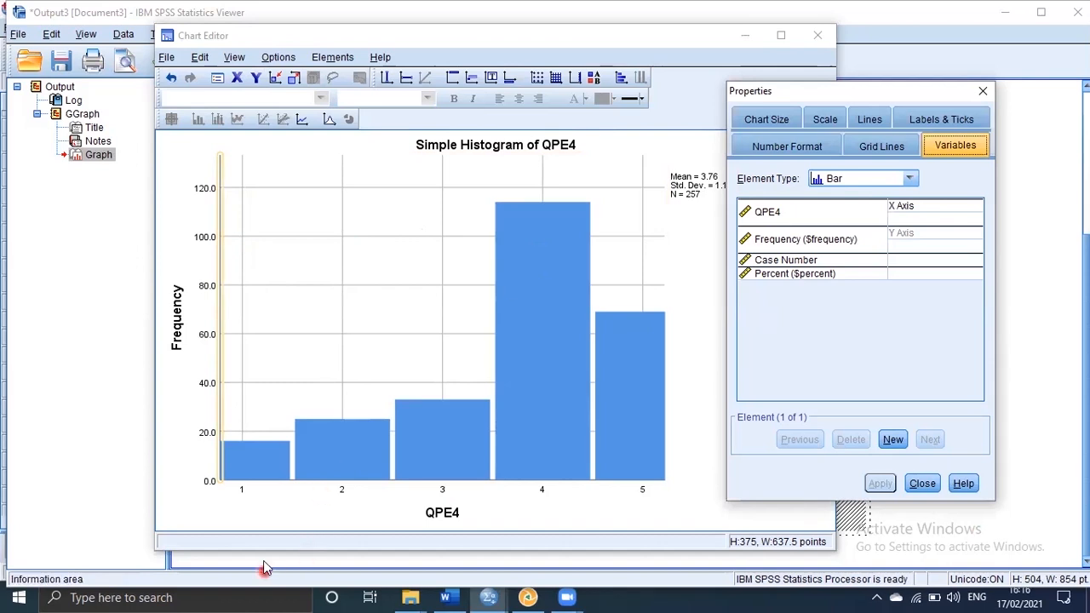
click(754, 112)
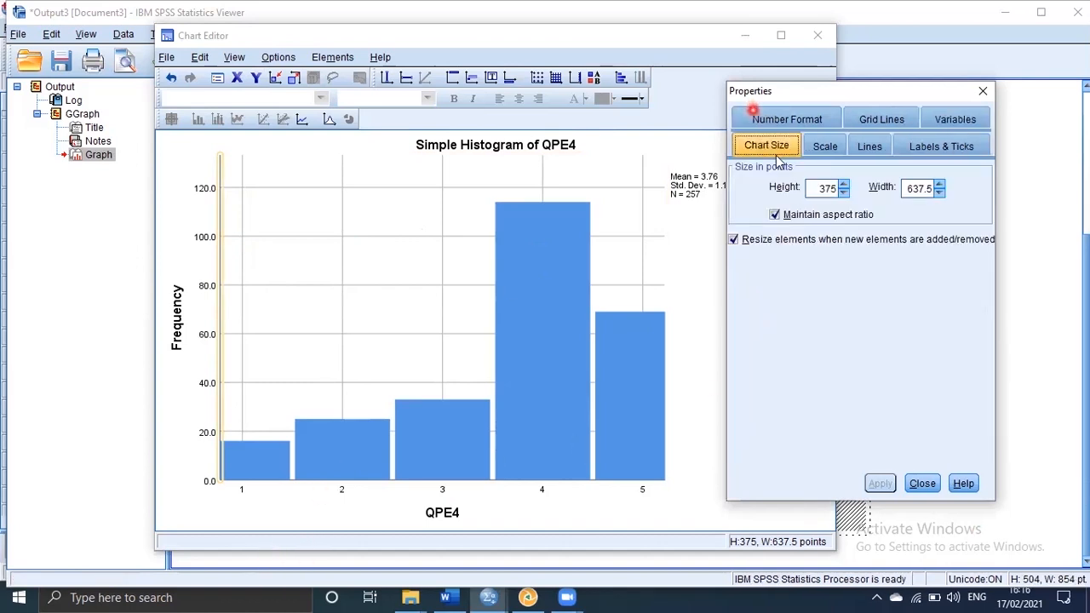
click(819, 187)
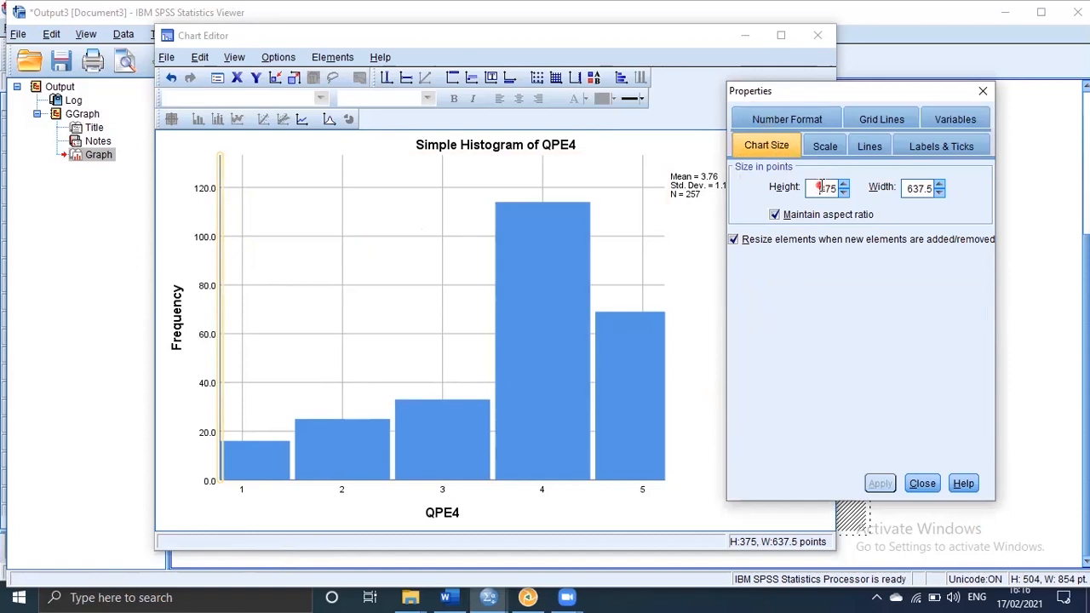
click(825, 143)
click(862, 219)
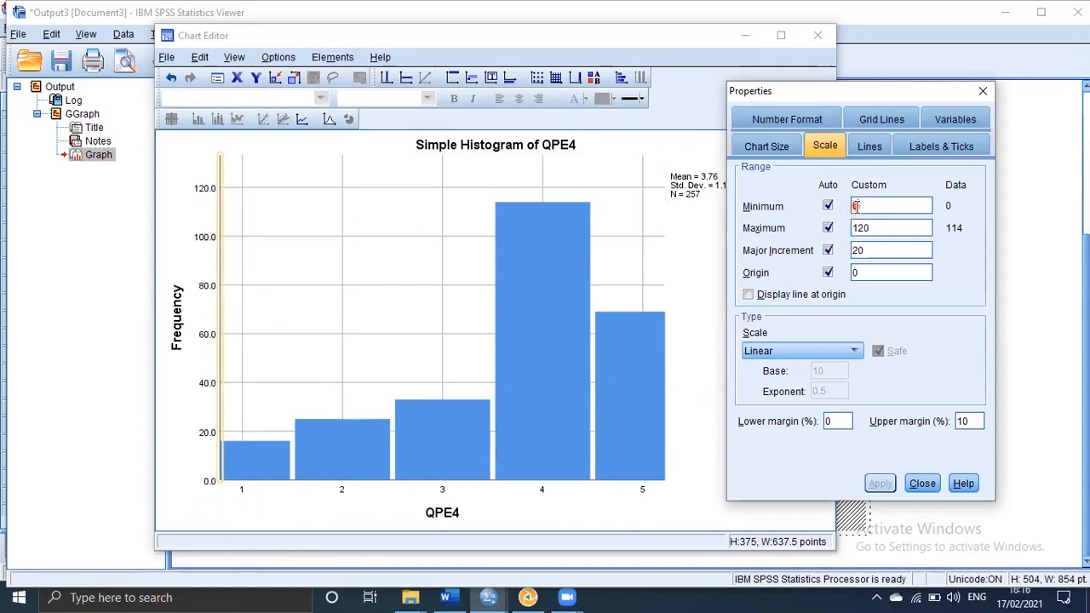
click(880, 227)
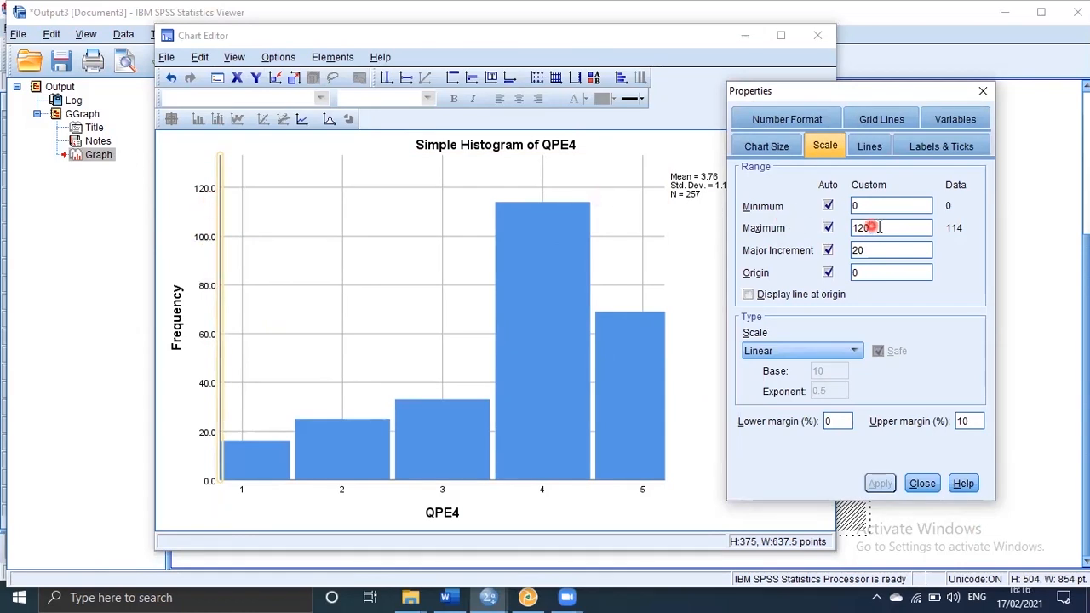
key(BackSpace)
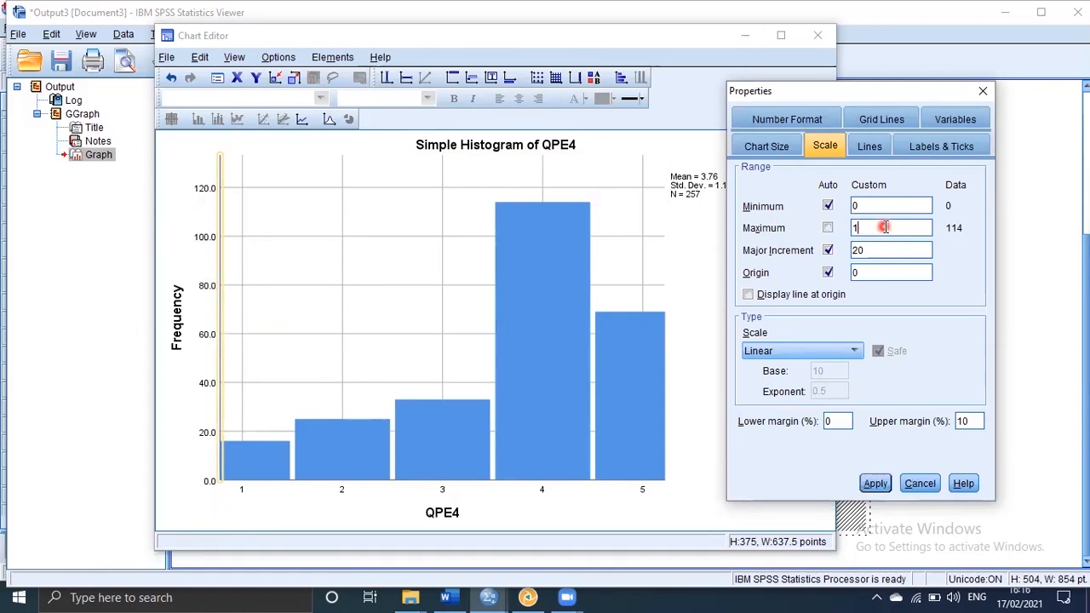
text(15)
click(875, 483)
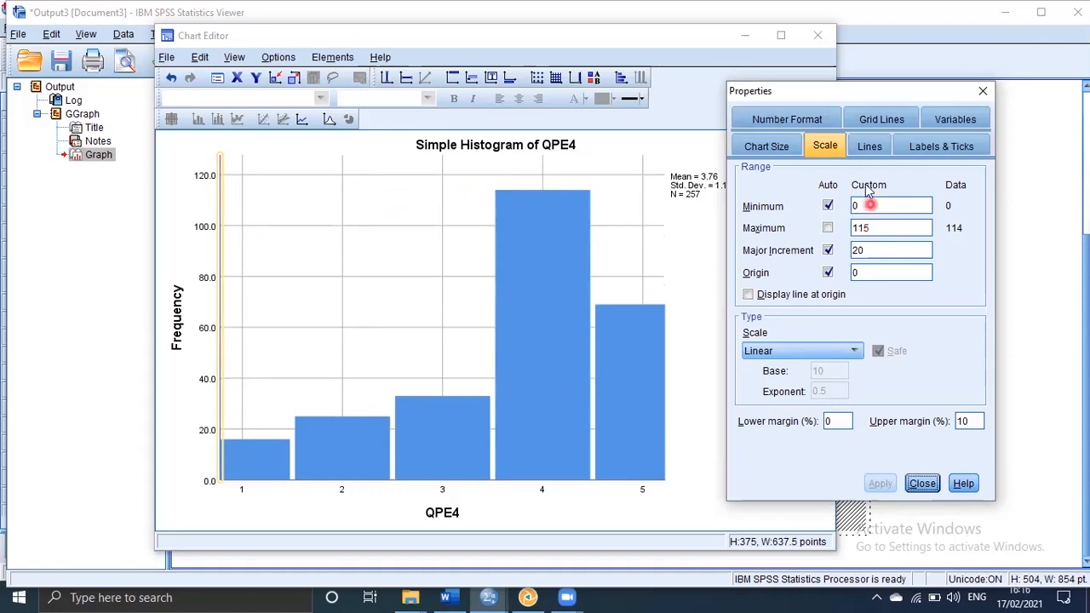
Format the Y axis line in green (92, 202, 136) with round end caps and a weight of 3.
click(869, 146)
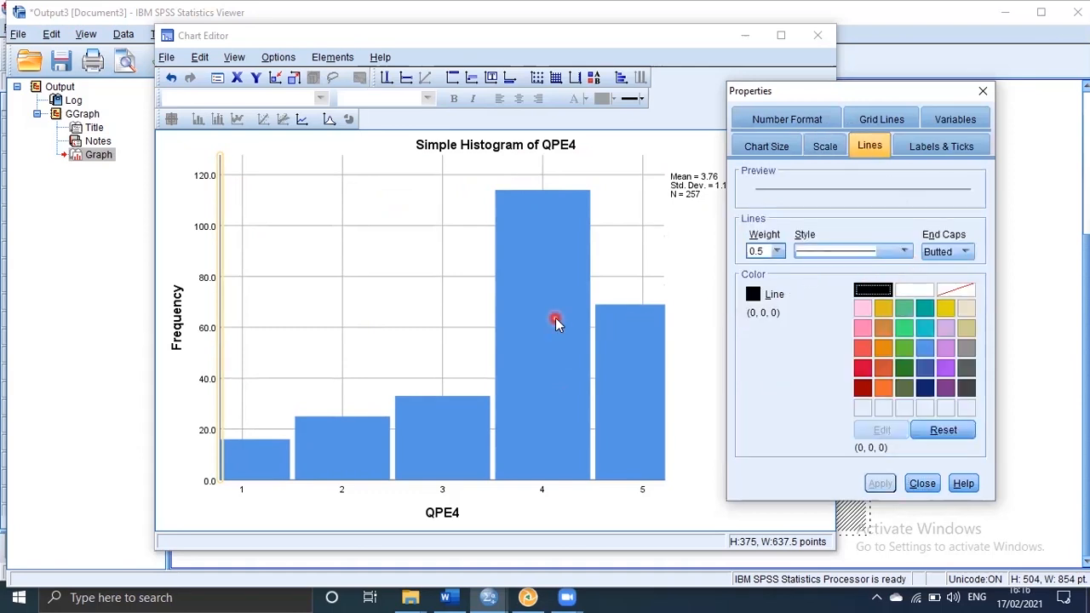
click(908, 312)
click(878, 485)
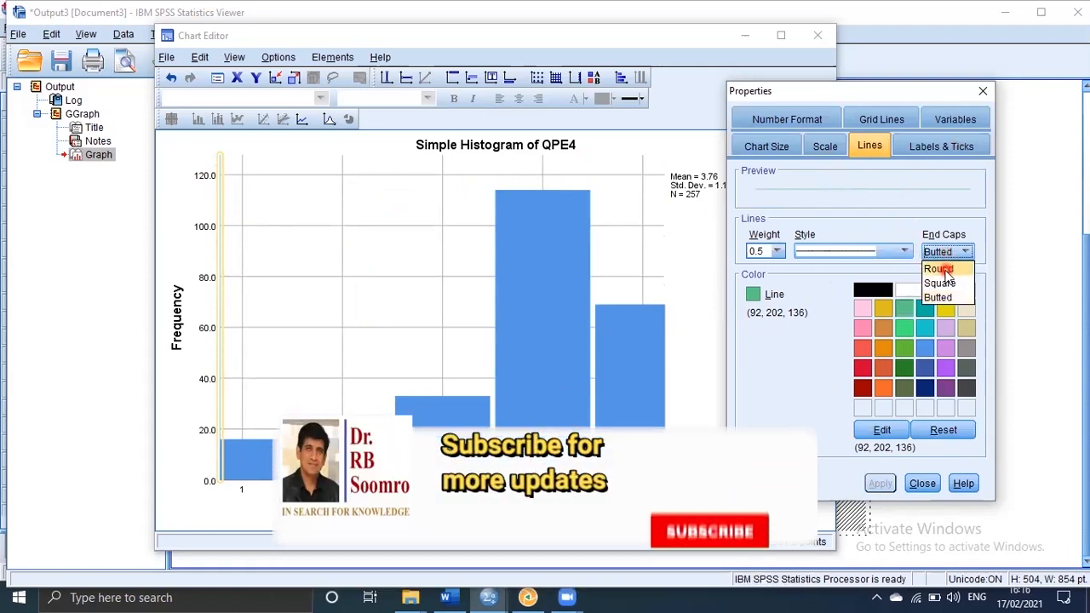
click(943, 268)
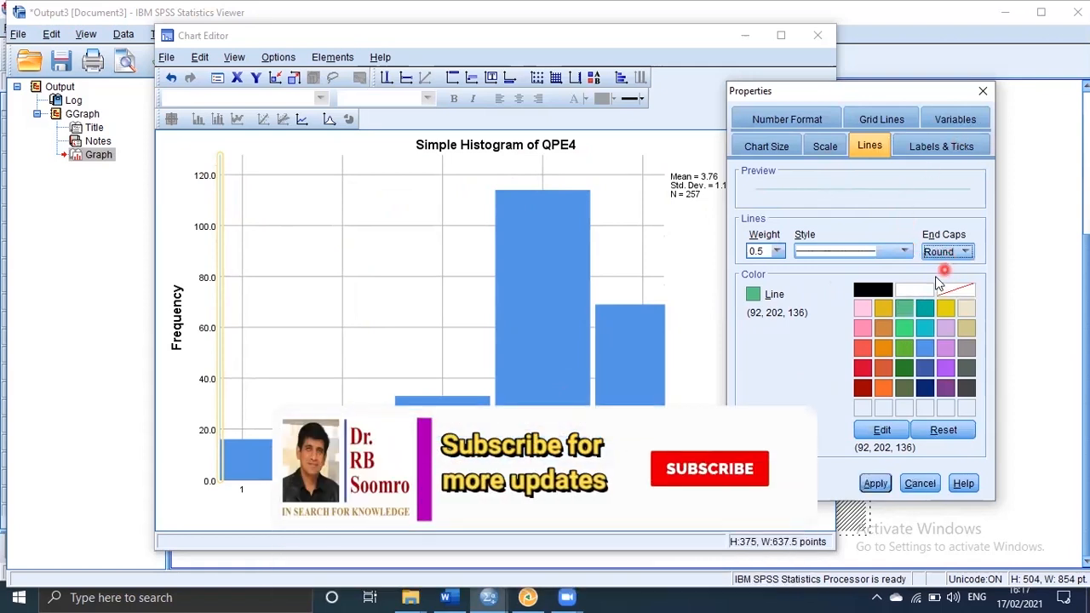
click(775, 251)
click(755, 339)
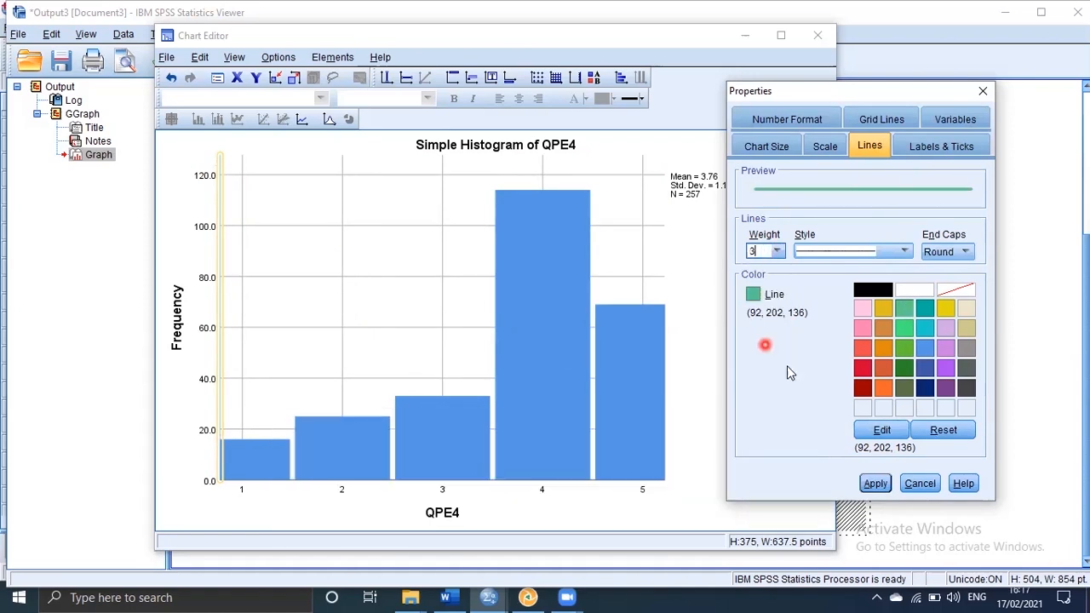
click(876, 483)
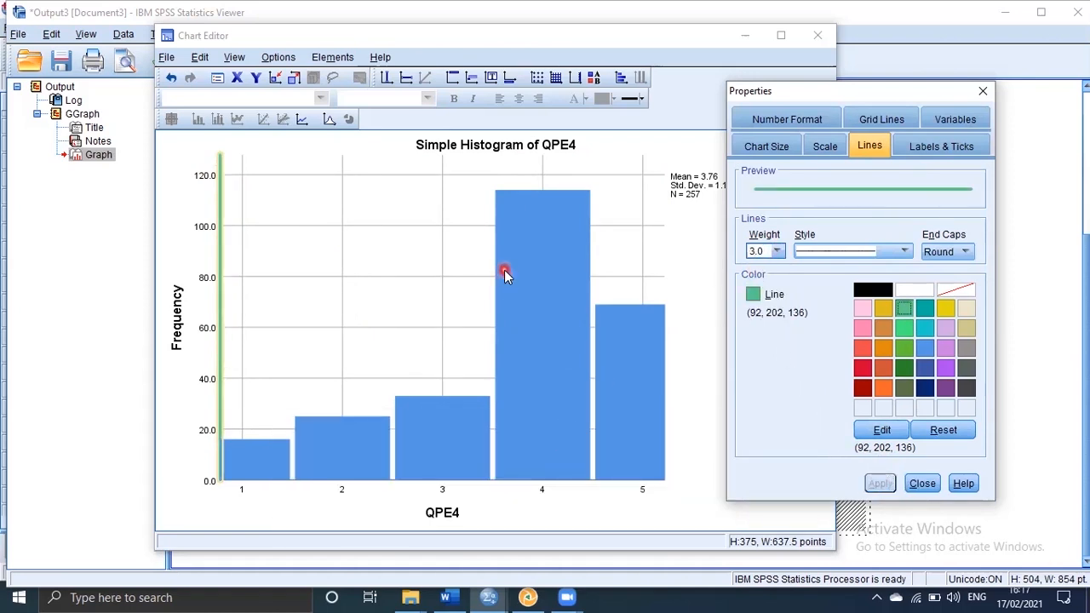
Try the grid line placement options for the Y axis, including both major and minor ticks, and return to major ticks only.
click(847, 116)
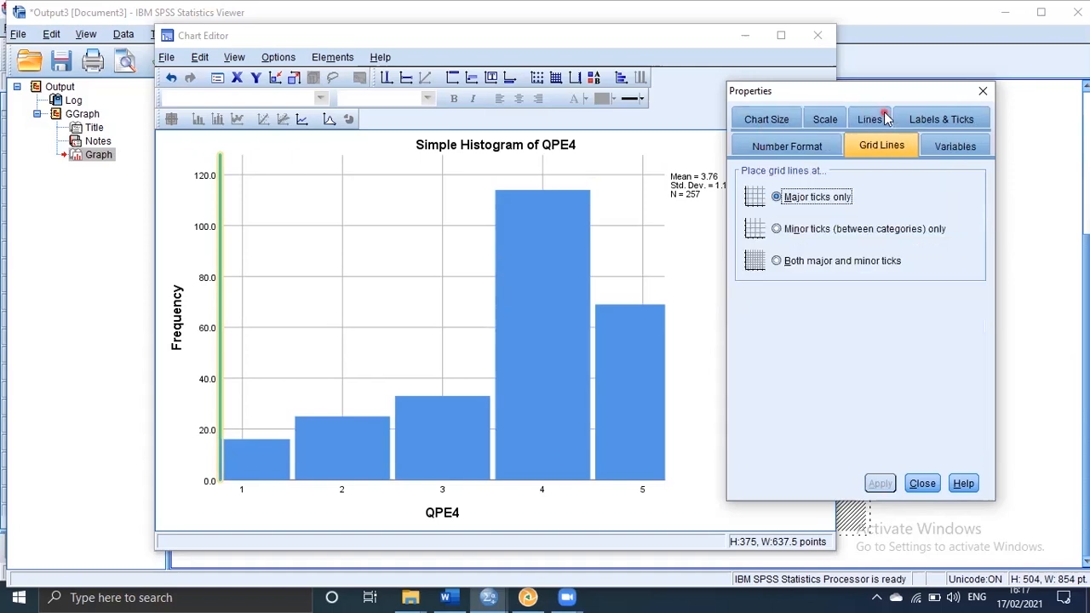
click(754, 231)
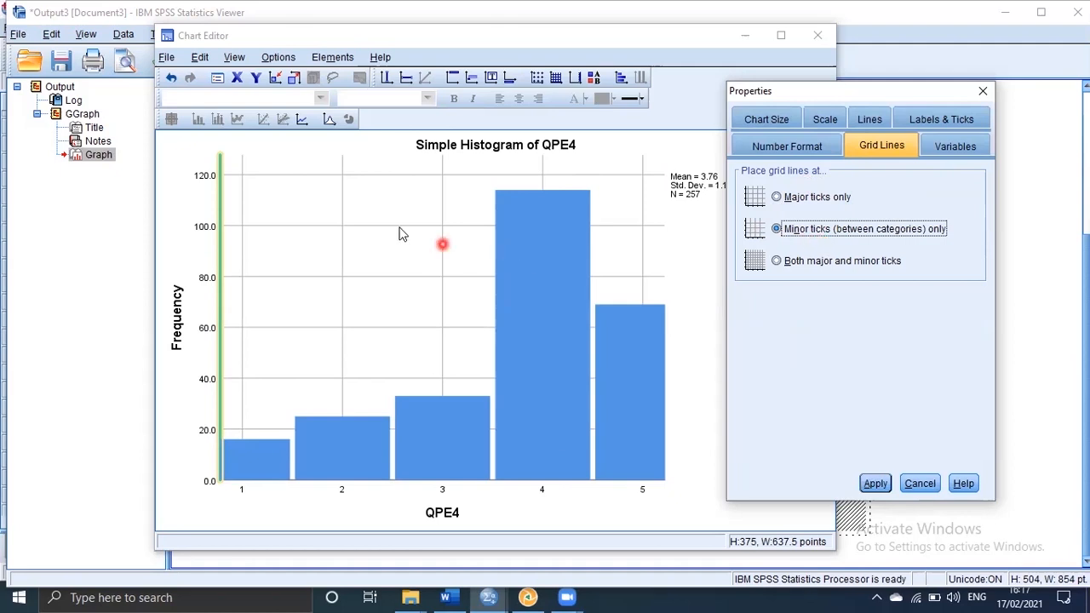
click(790, 198)
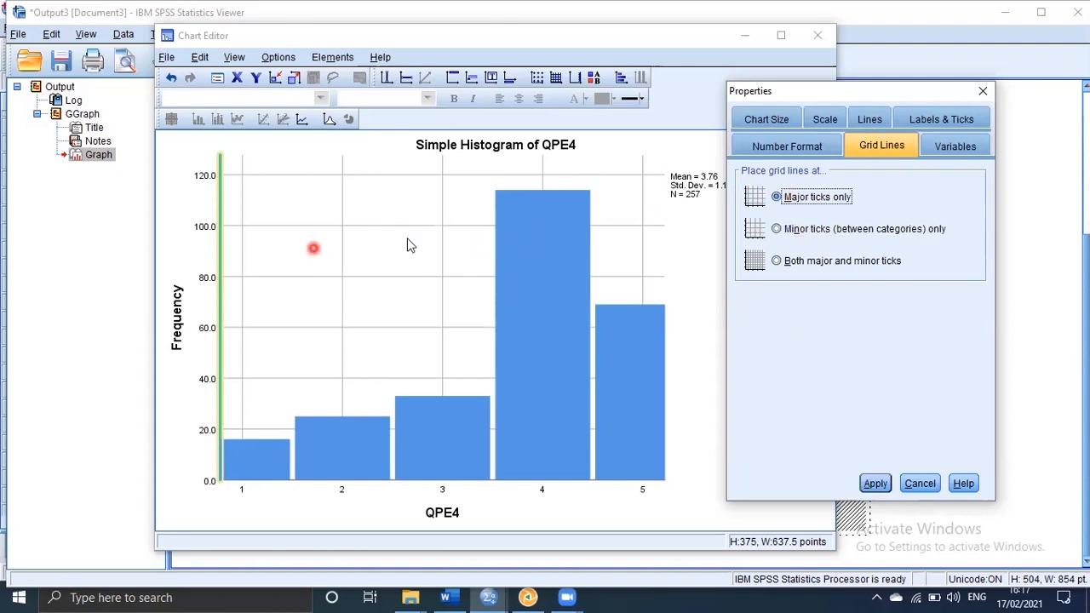
click(799, 263)
click(875, 483)
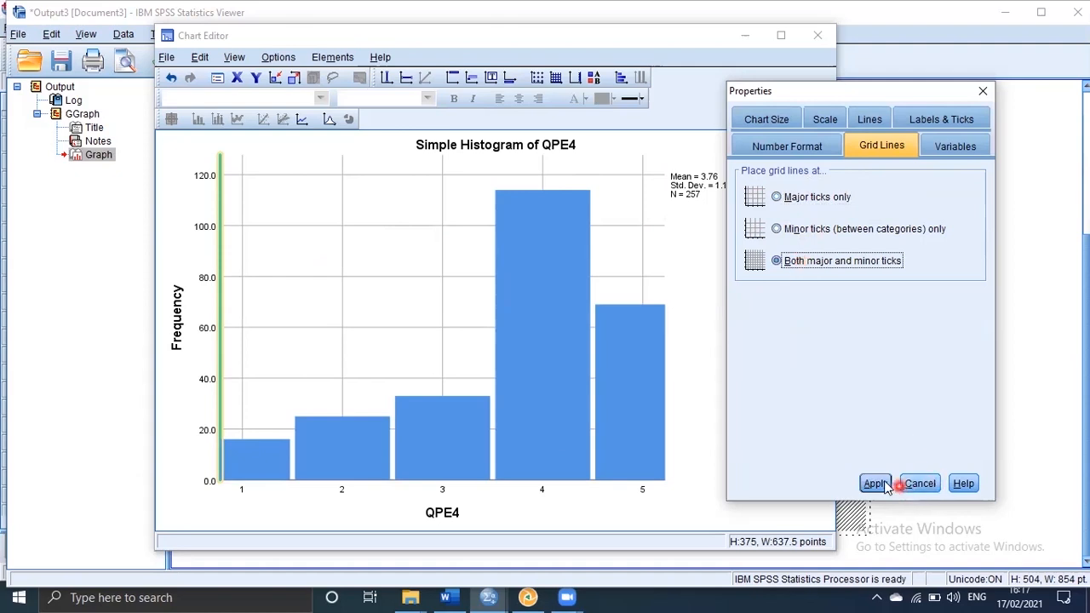
click(797, 202)
click(873, 482)
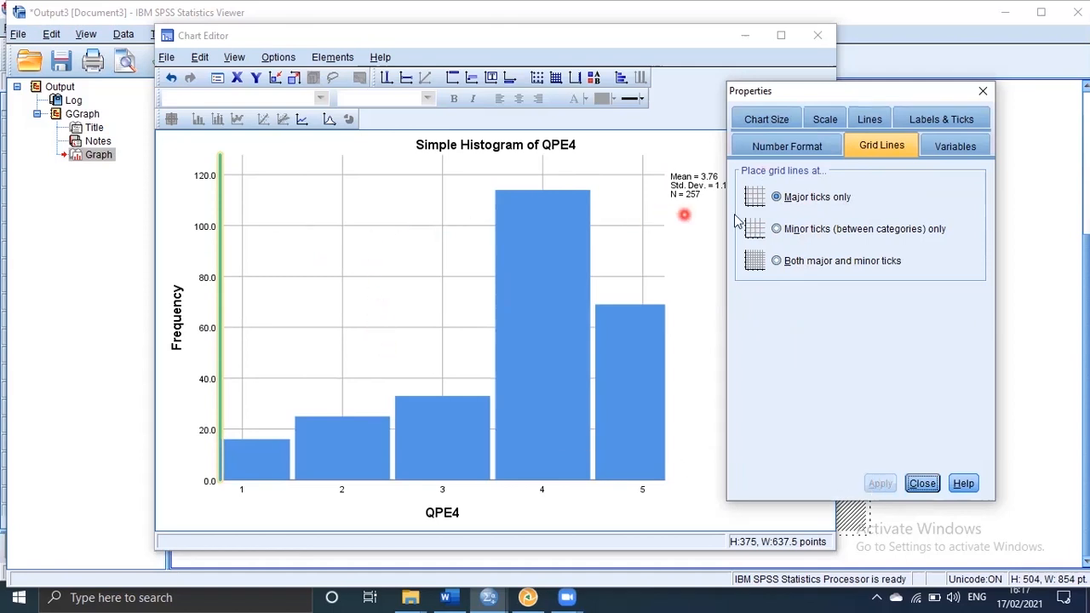
Apply Y axis grid lines at minor ticks only, and change them to both major and minor ticks.
click(804, 226)
click(873, 483)
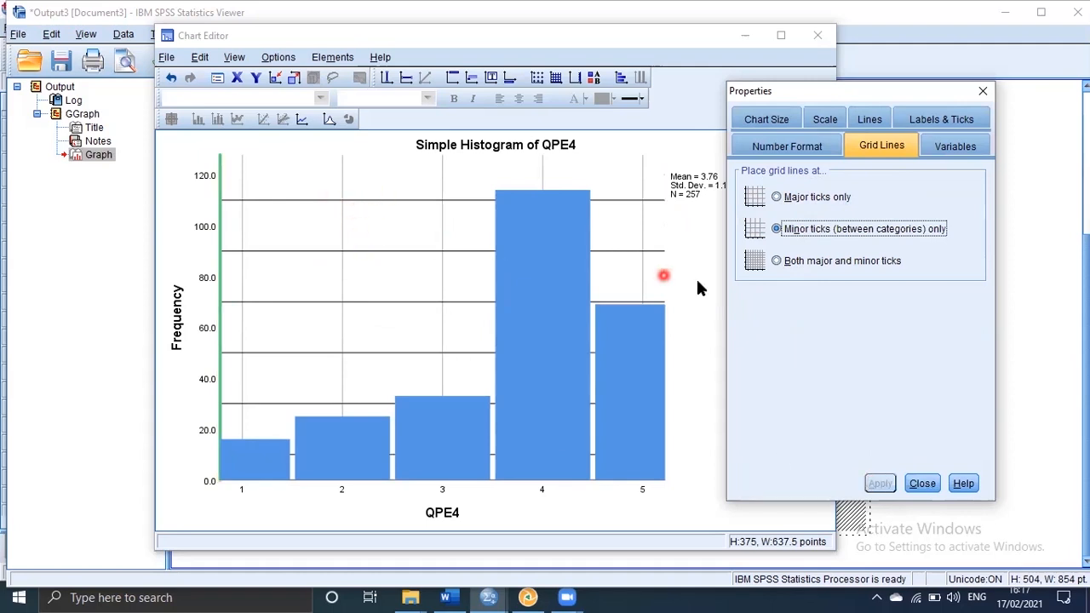
click(811, 262)
click(877, 483)
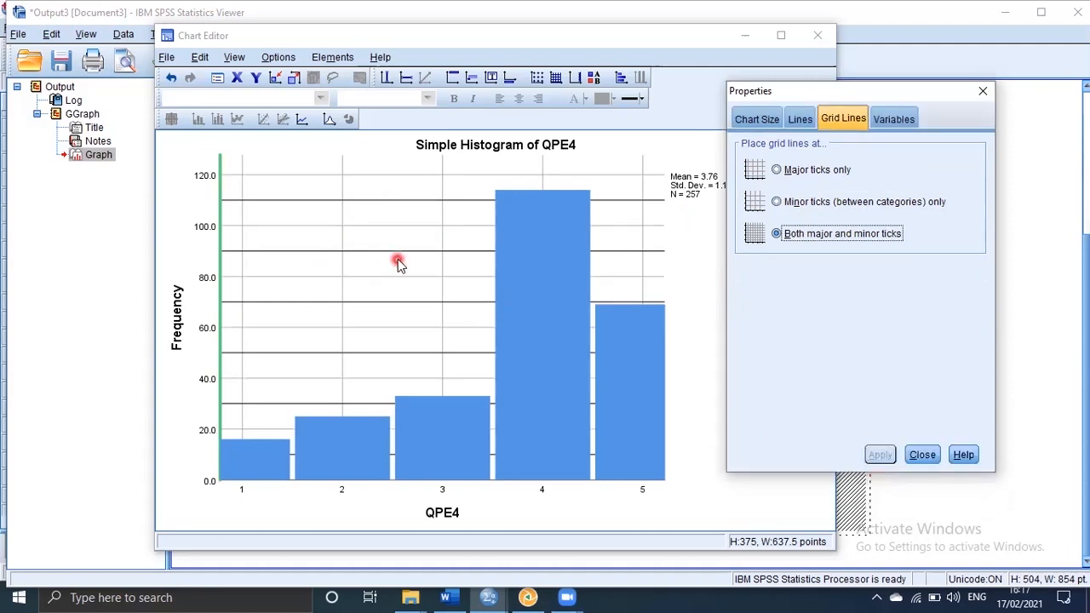
Place the Y axis grid lines at major ticks only on the QPE4 histogram, apply, and close the properties.
click(793, 169)
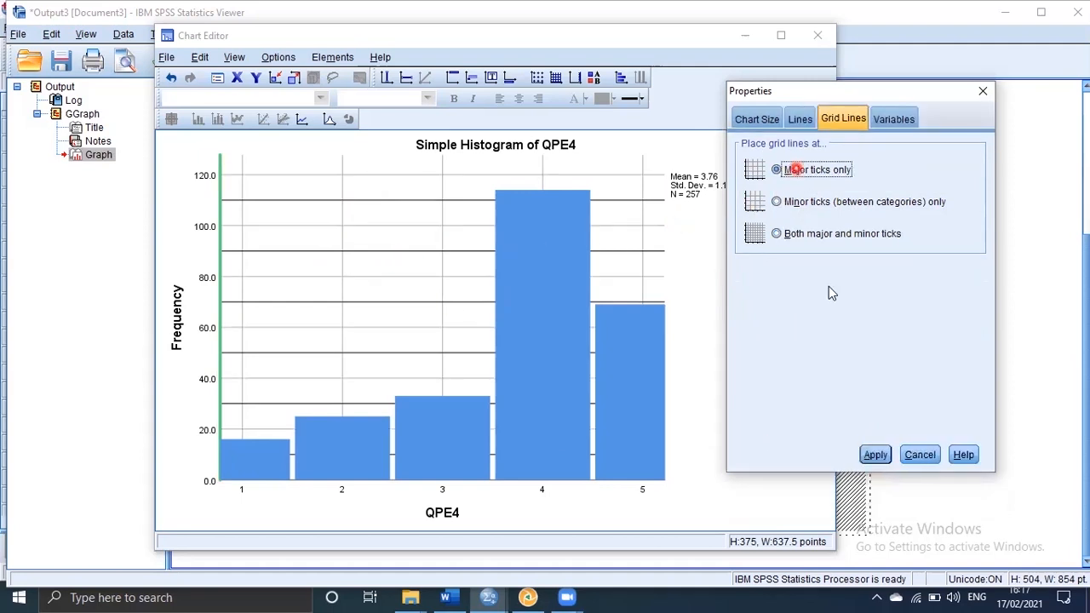
click(876, 455)
click(921, 432)
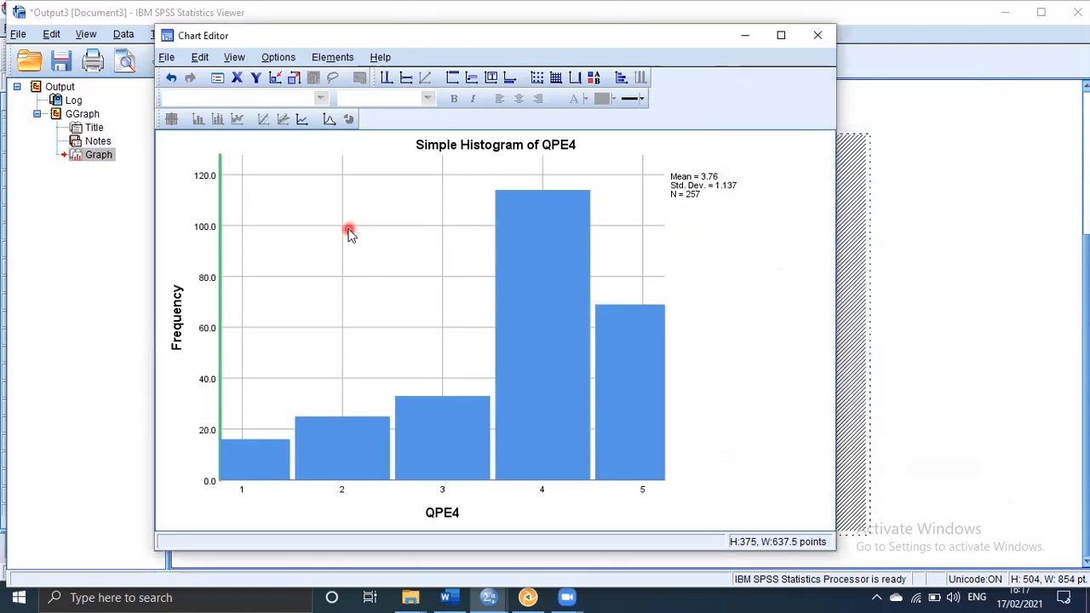
Try a black fill on the histogram bars, and apply a green fill (95, 195, 56) instead.
double_click(509, 239)
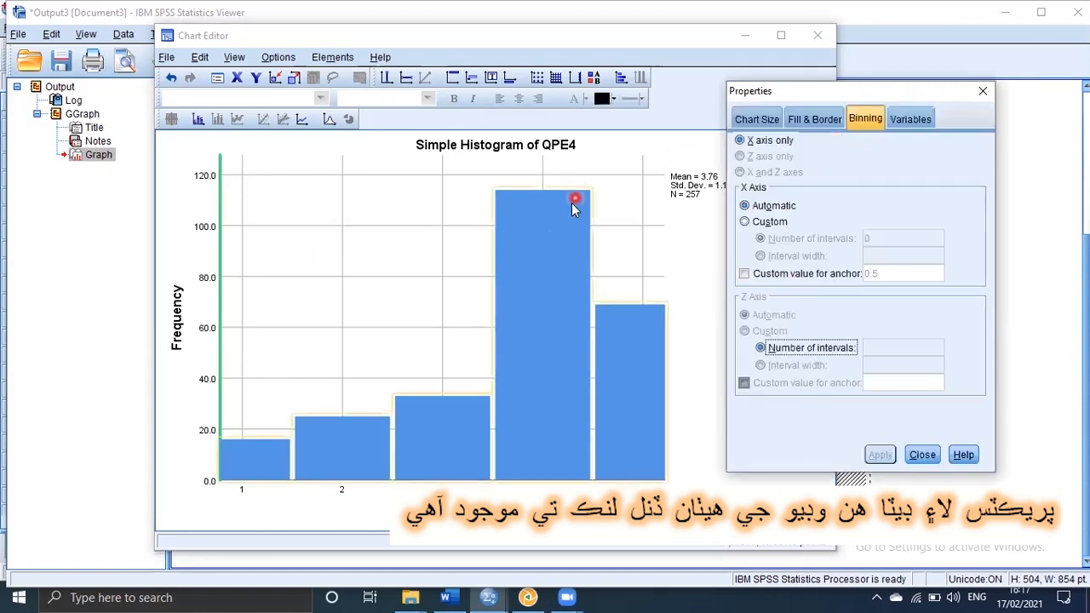
click(756, 119)
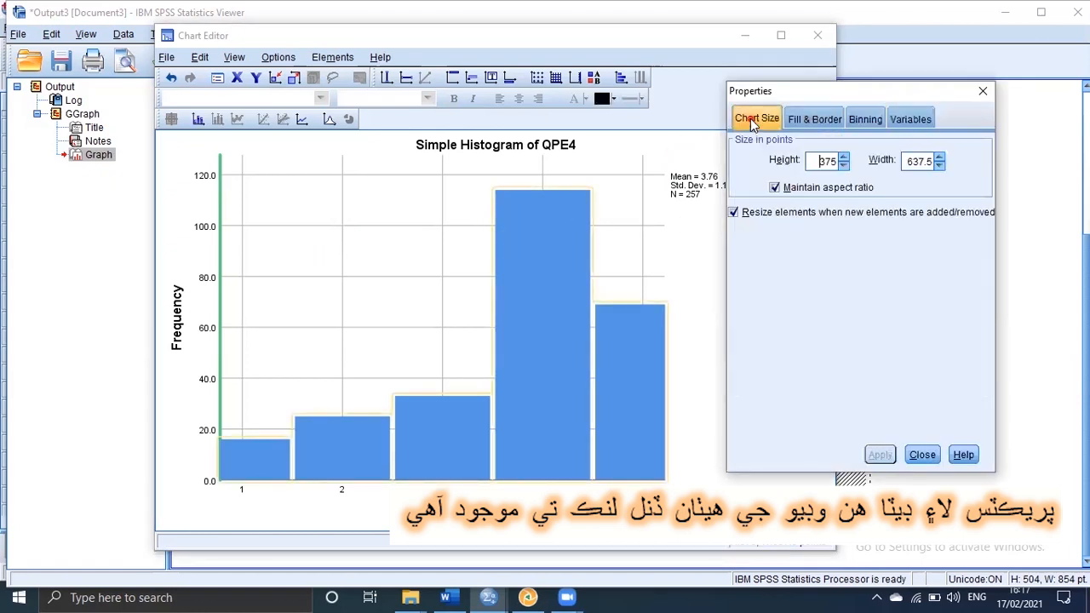
click(811, 119)
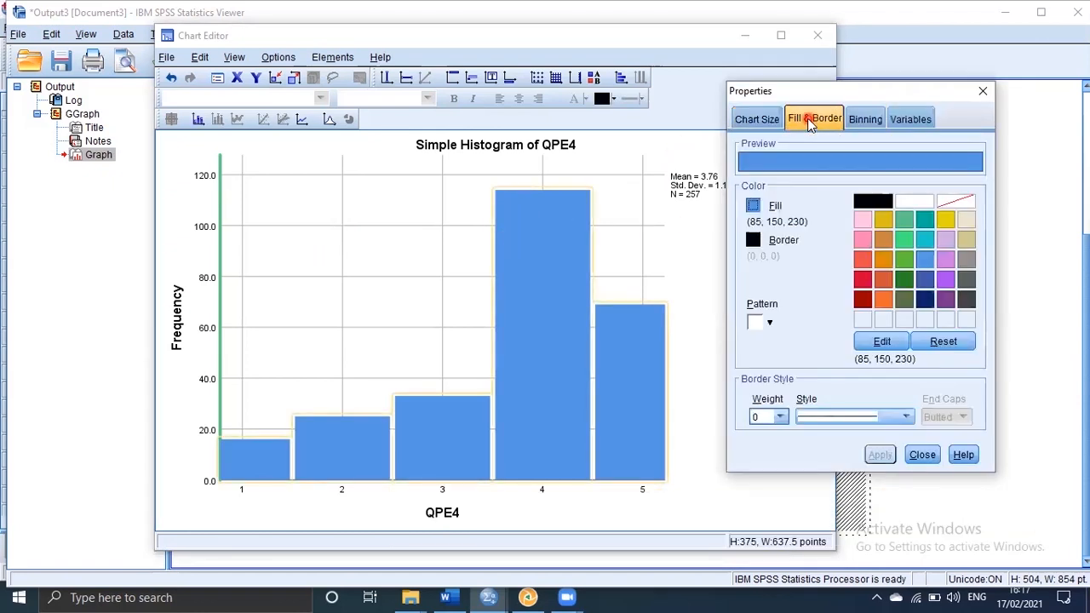
click(871, 201)
click(874, 454)
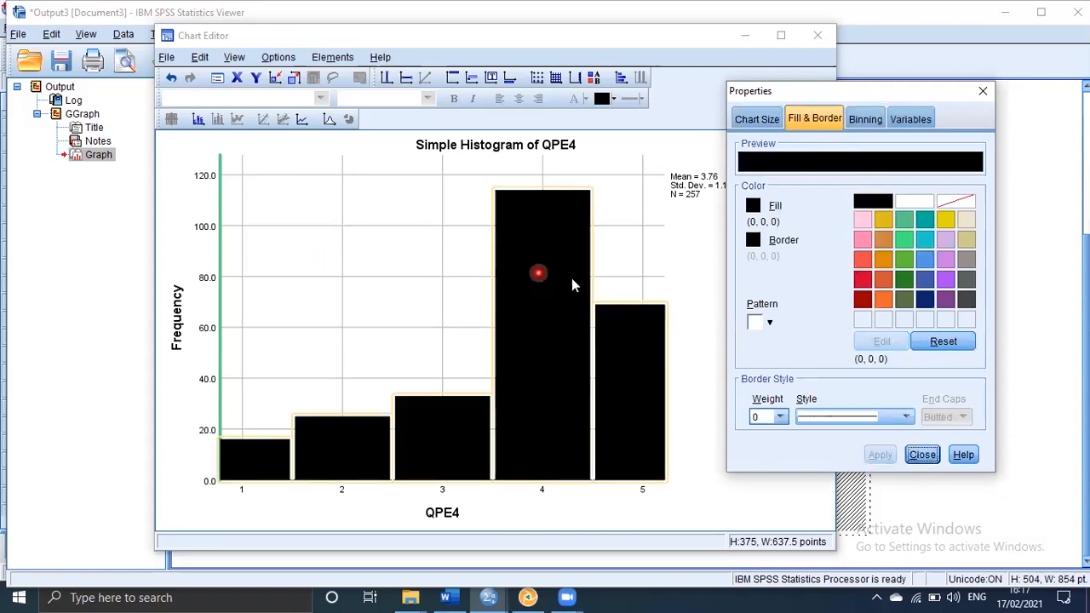
click(903, 259)
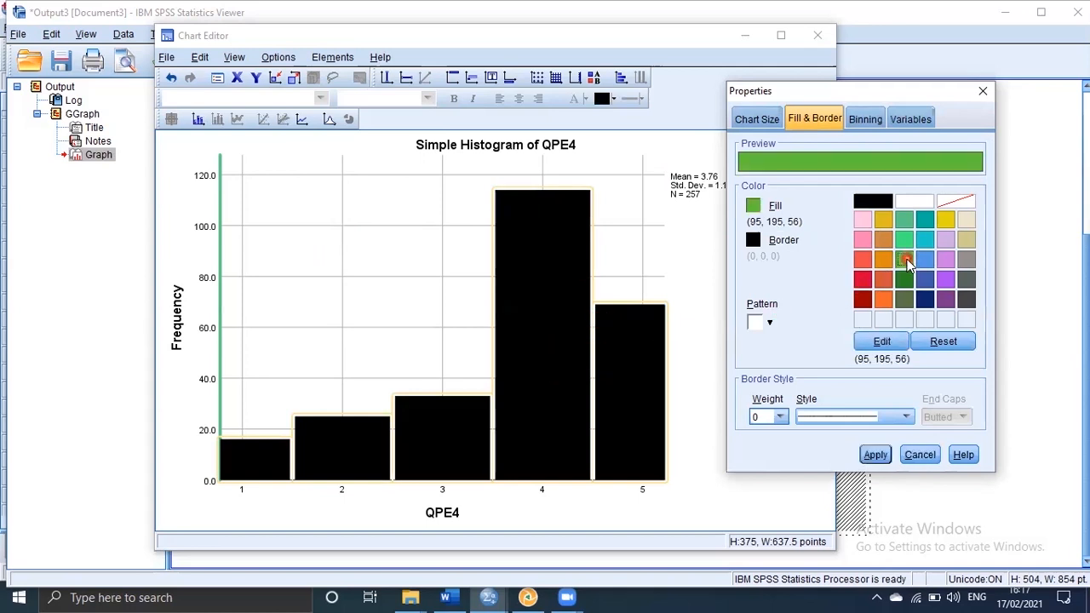
click(877, 454)
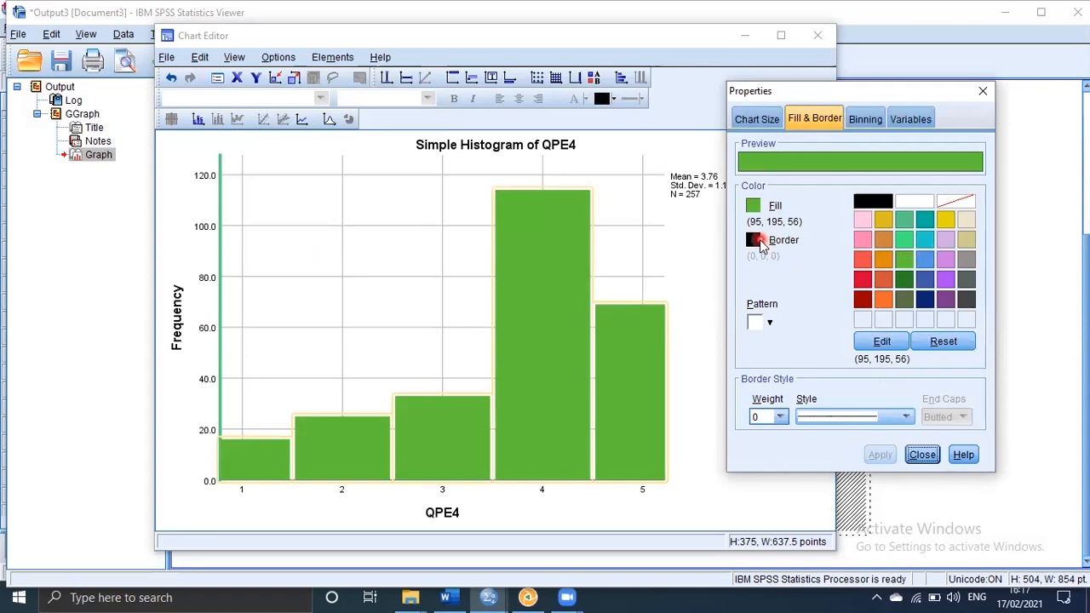
Apply a checkered pattern to the histogram bars and view their binning settings.
click(770, 323)
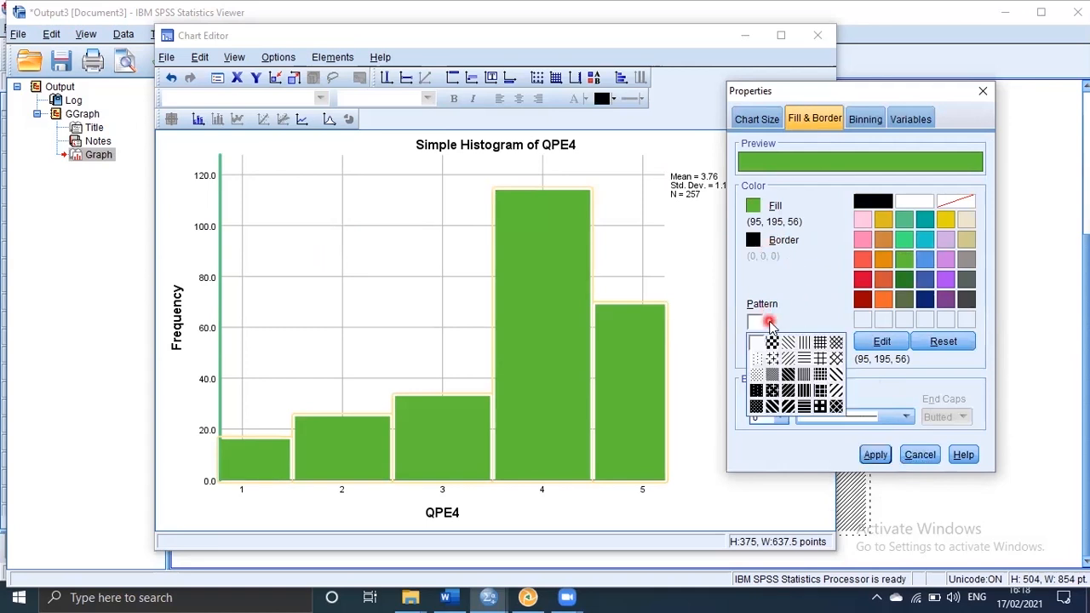
click(770, 349)
click(877, 455)
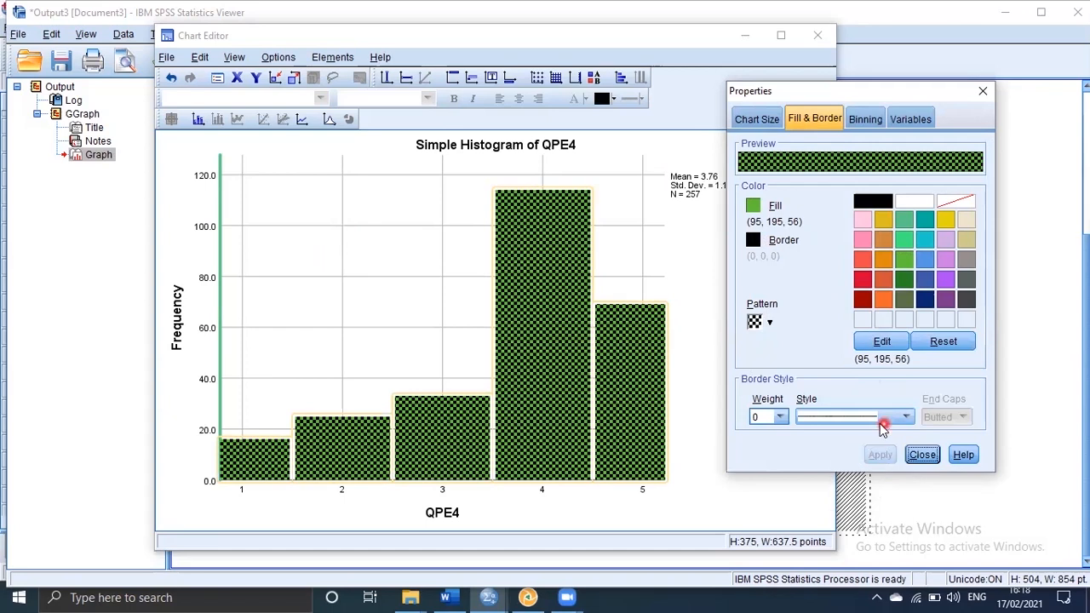
click(862, 120)
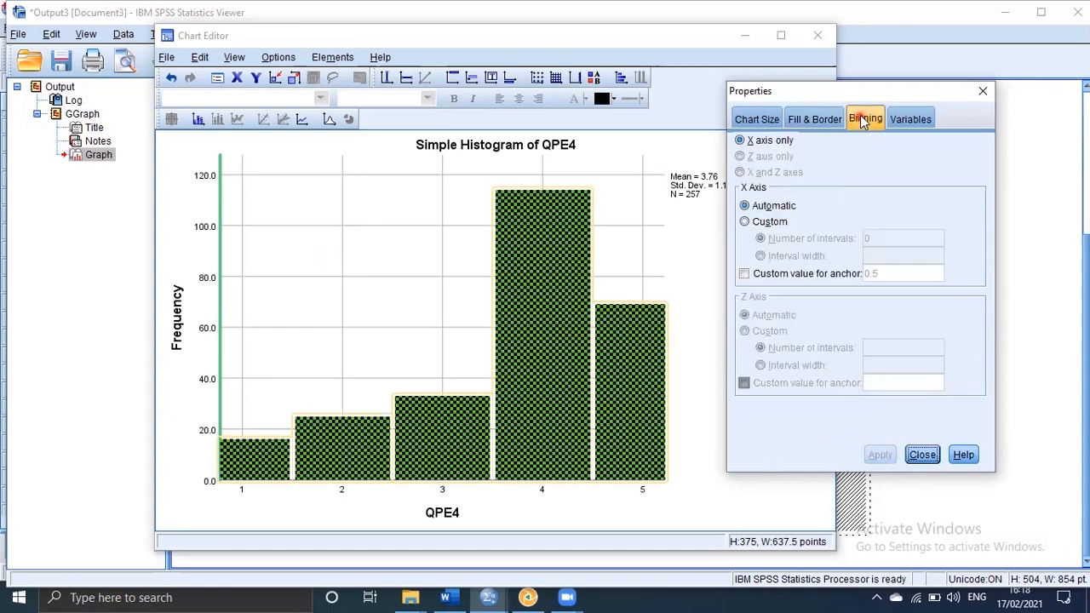
click(815, 119)
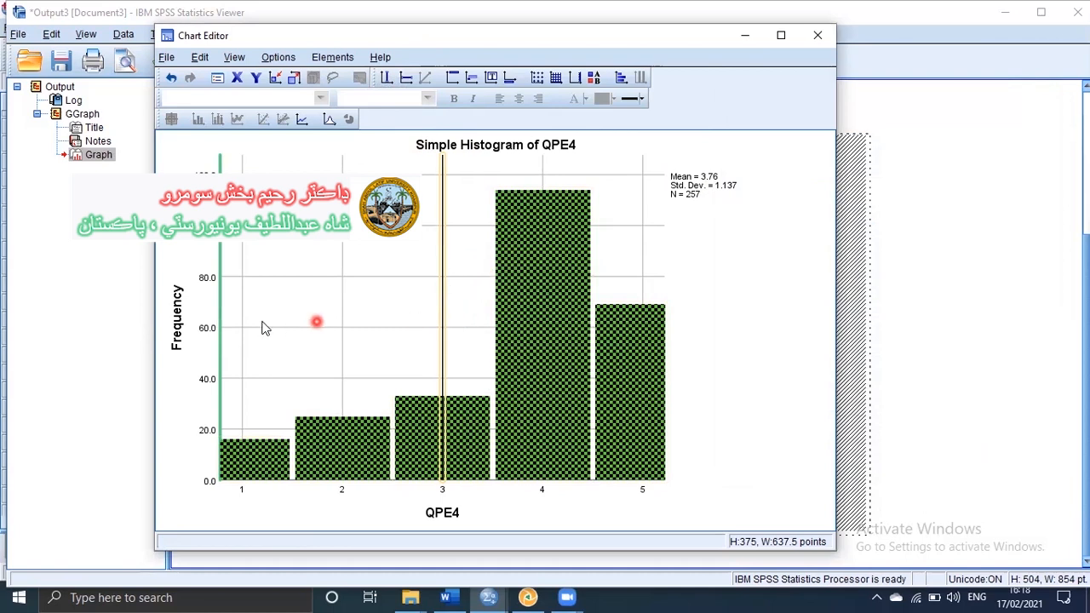
Add a Y axis reference line at position 60.0 and insert a chart title with the placeholder text "Title".
click(407, 79)
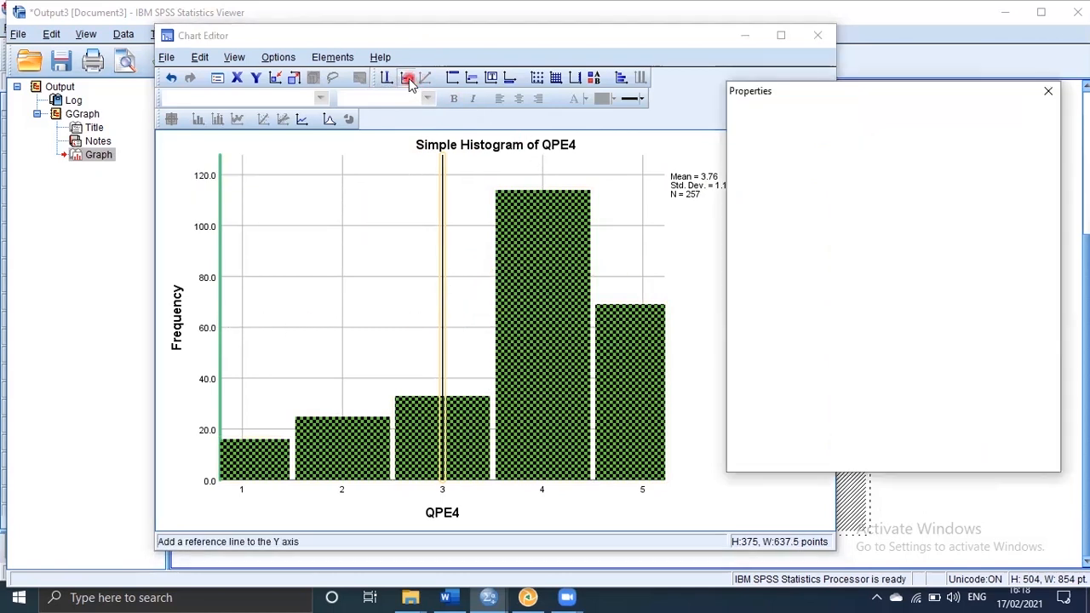
click(452, 78)
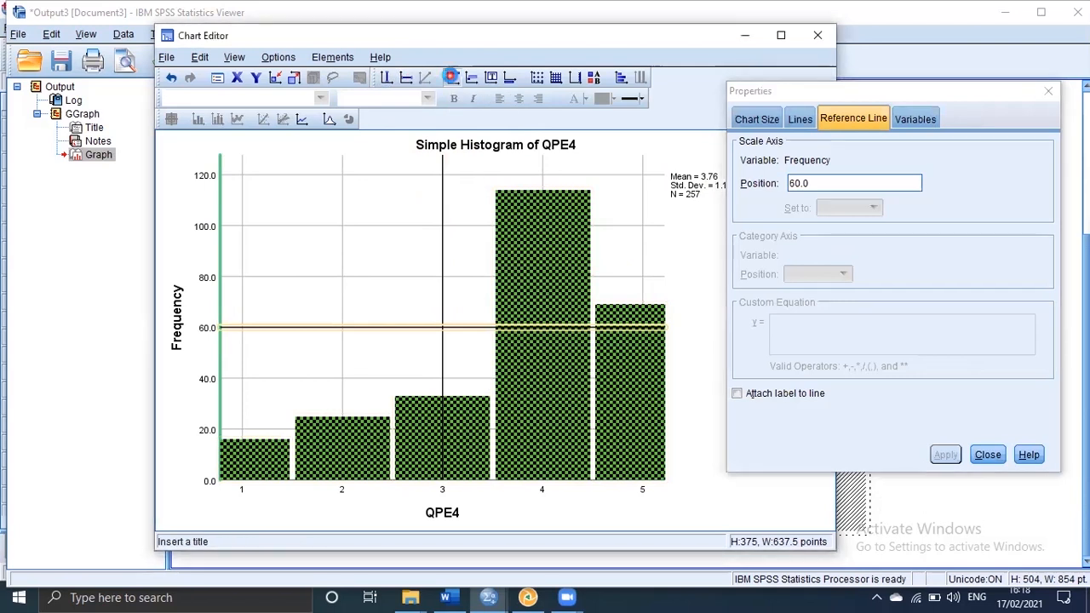
click(330, 186)
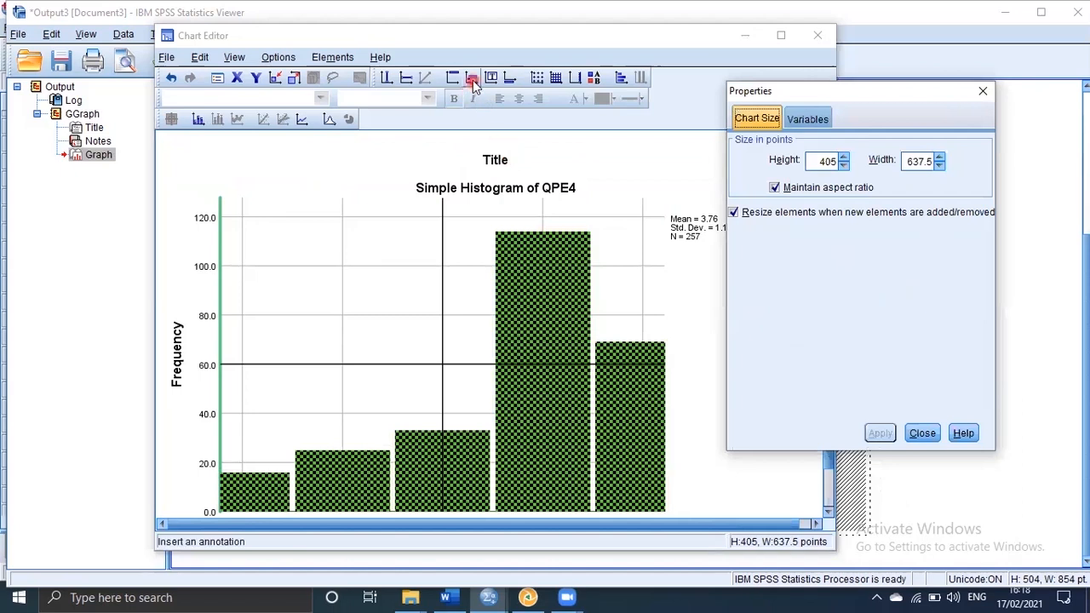
click(330, 317)
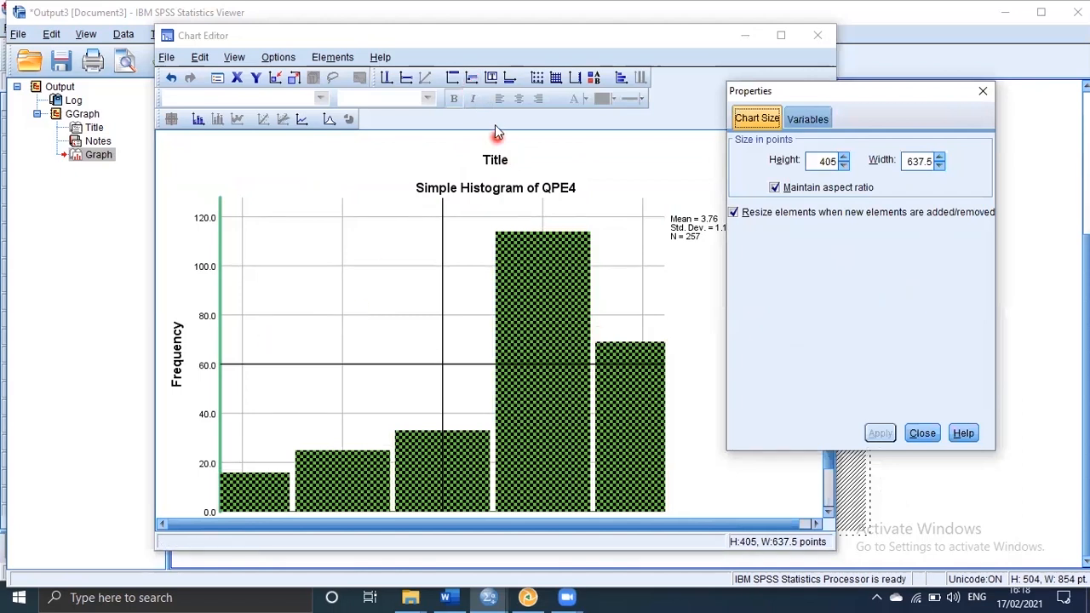
Insert an annotation at the centre of the chart and a footnote below it, both with their placeholder text.
click(472, 78)
click(456, 303)
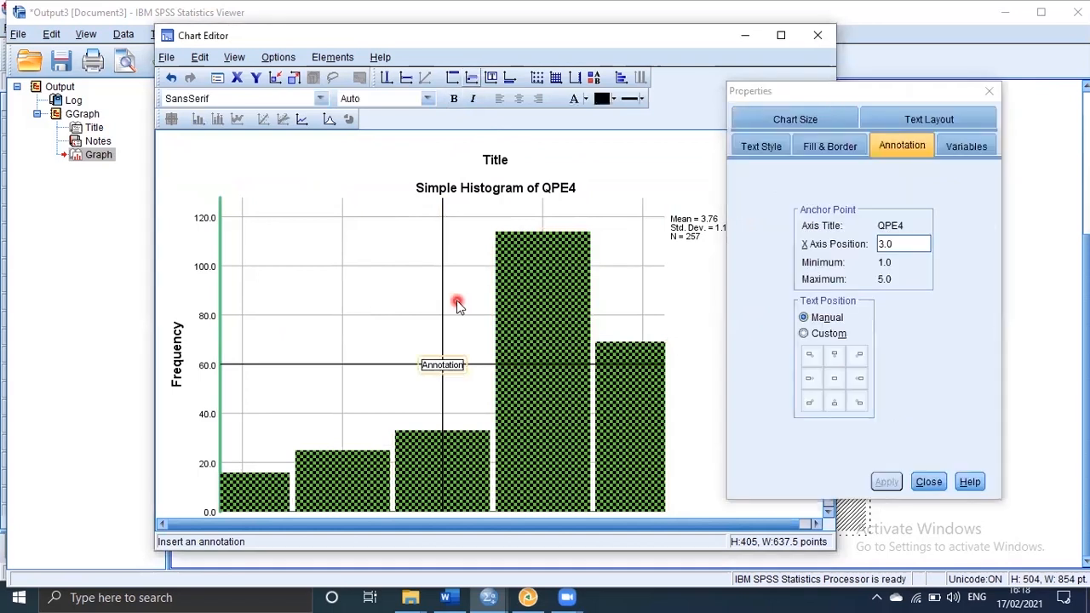
click(479, 304)
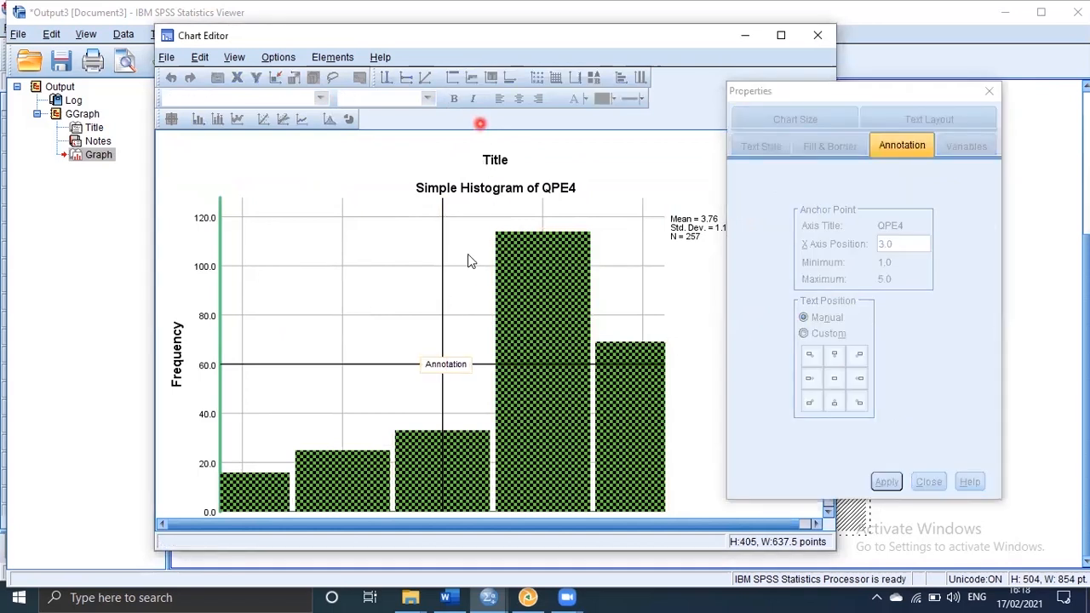
click(510, 77)
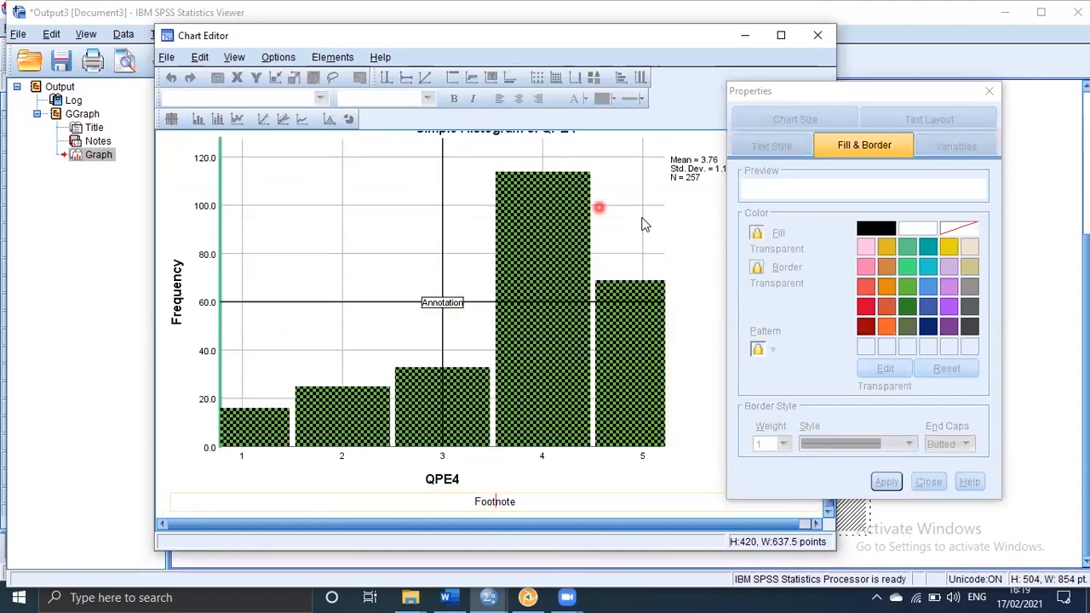
click(686, 195)
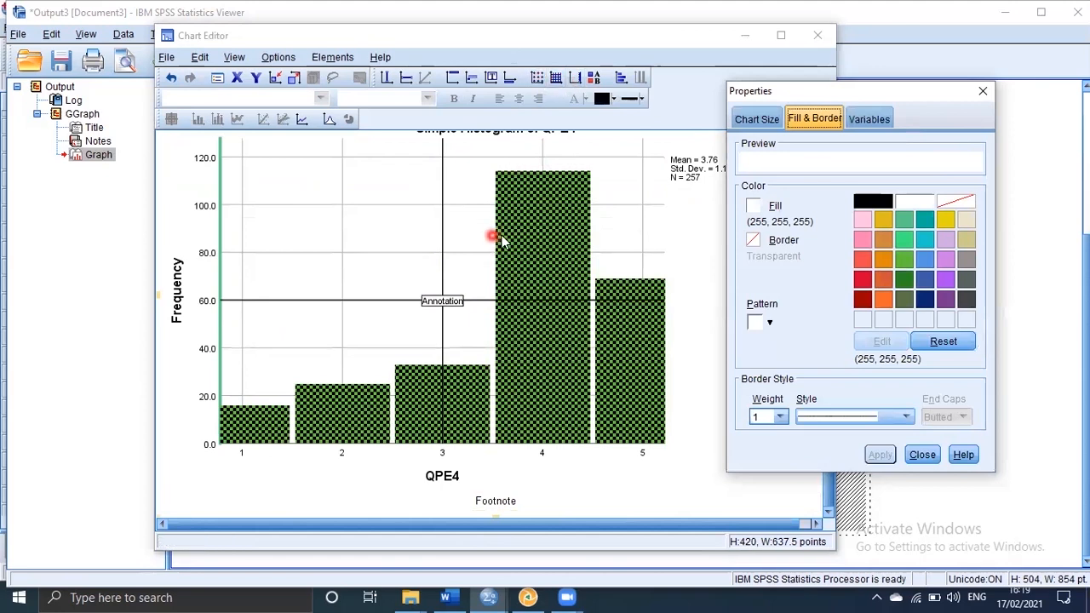
Un-bin the histogram bars and bin them again.
click(537, 78)
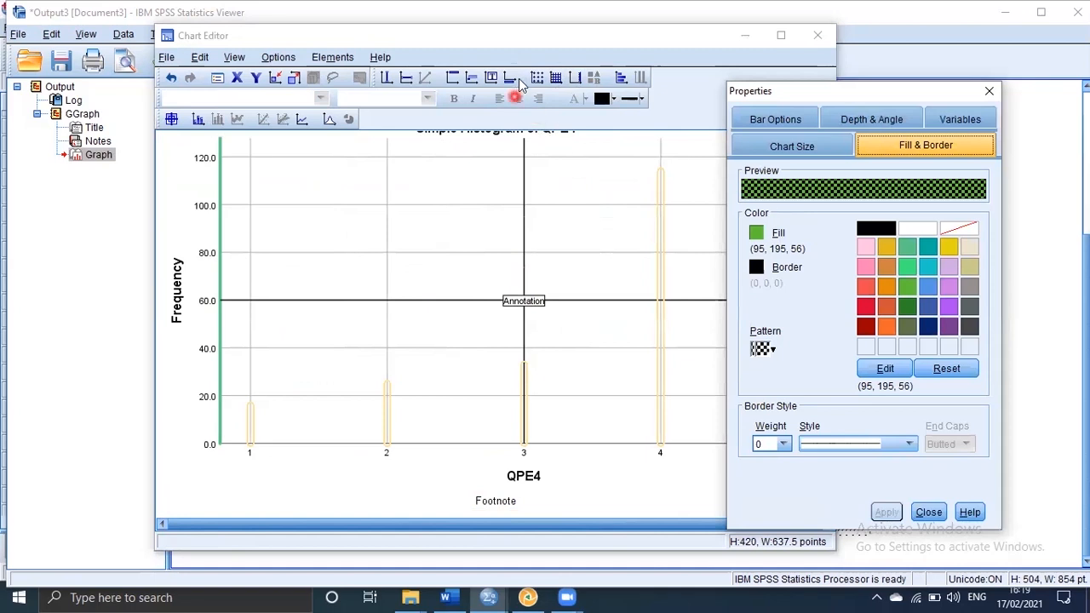
click(527, 384)
click(536, 78)
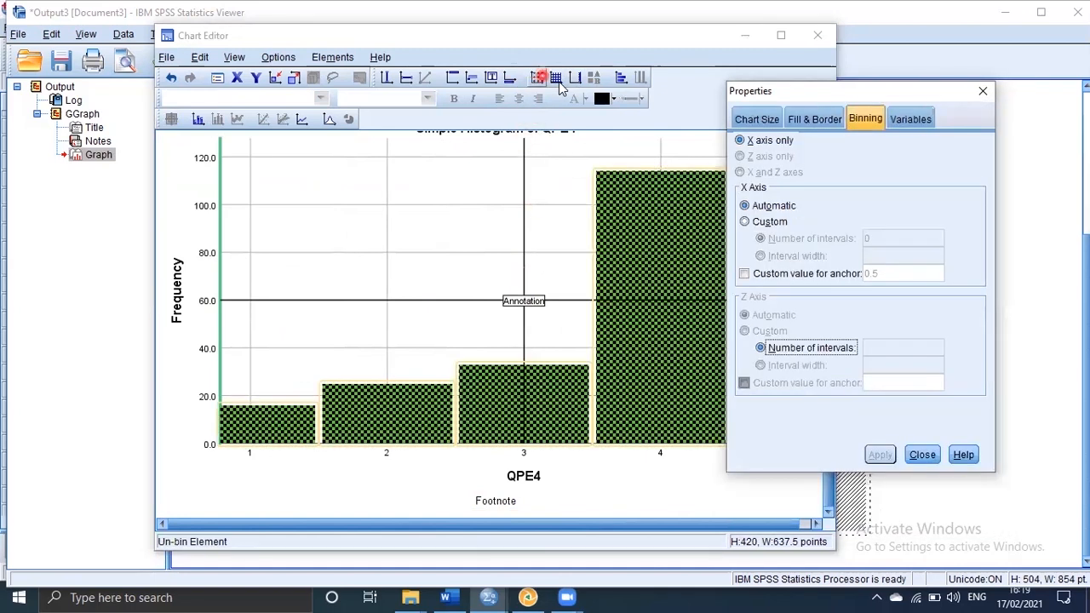
Hide the chart's grid lines and show them again.
click(555, 77)
click(465, 242)
click(414, 215)
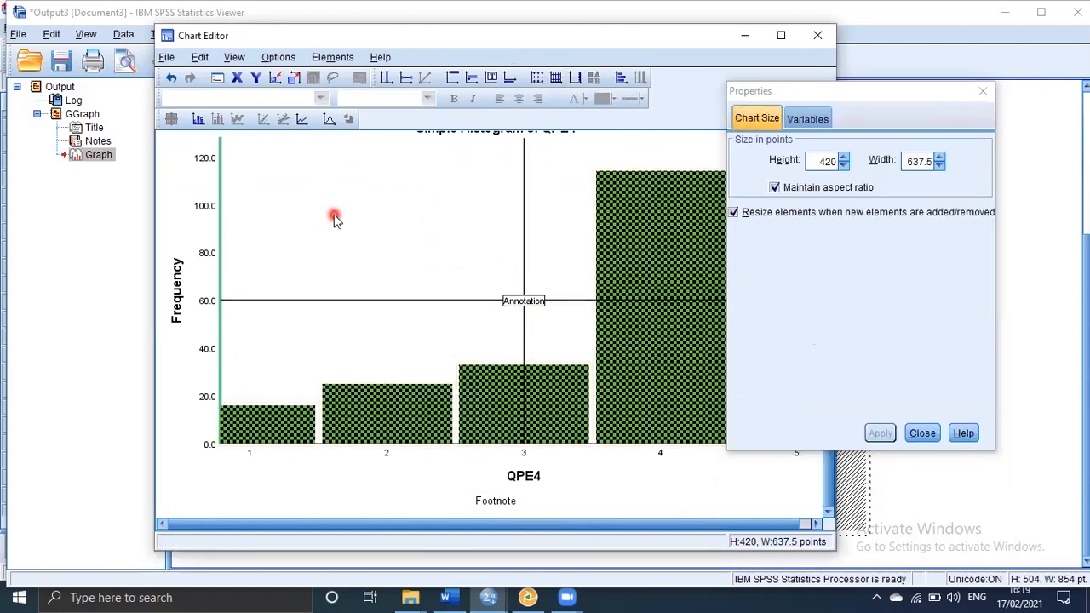
click(555, 78)
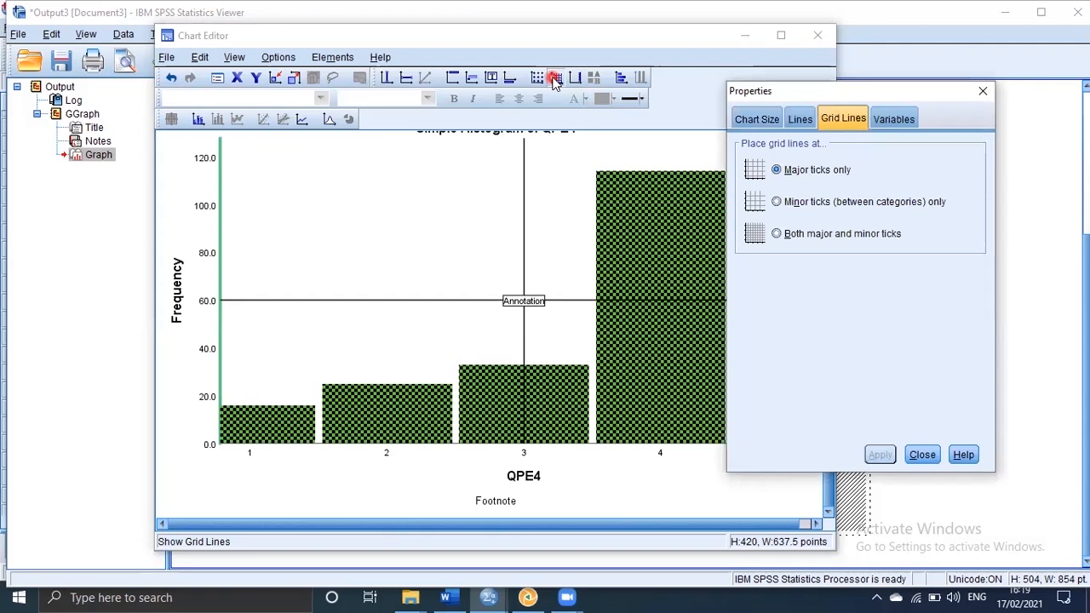
click(592, 78)
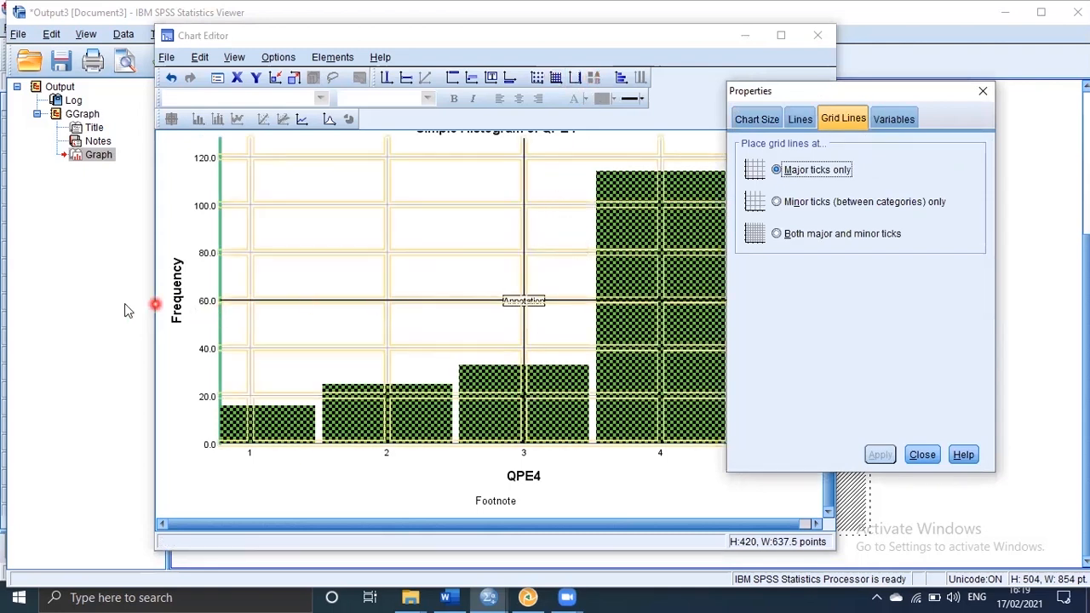
Close the chart editing windows to view the edited histogram in the output, and reopen it for editing.
click(983, 98)
click(890, 263)
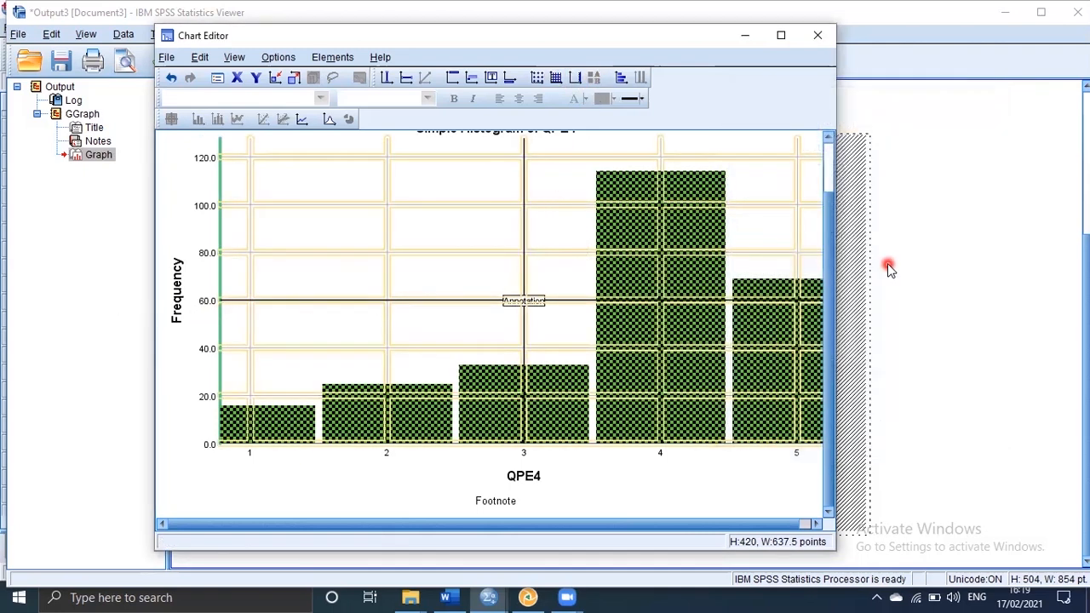
click(601, 264)
click(585, 258)
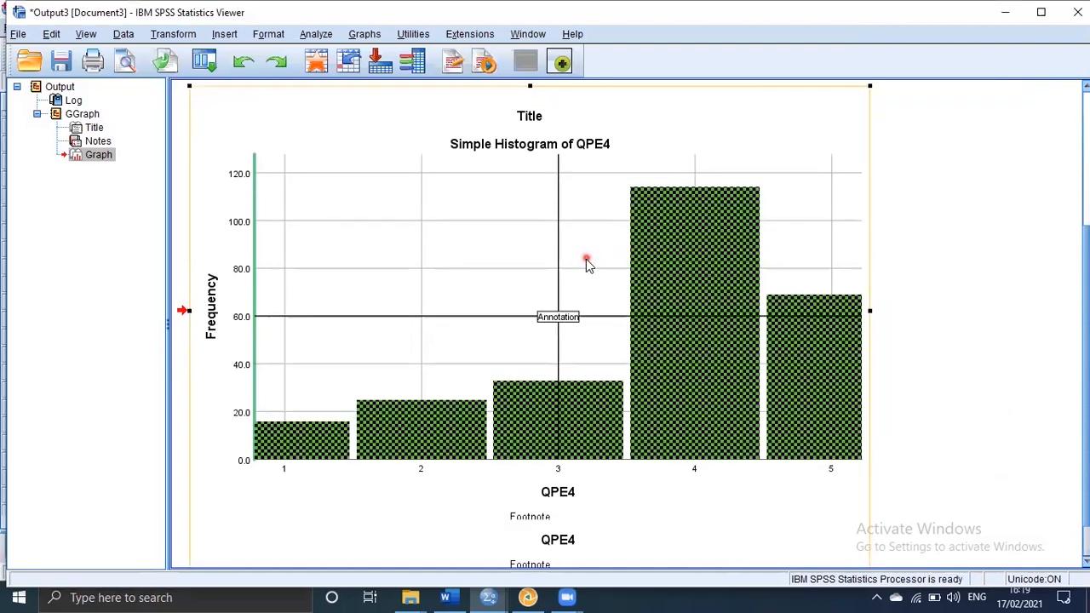
double_click(586, 259)
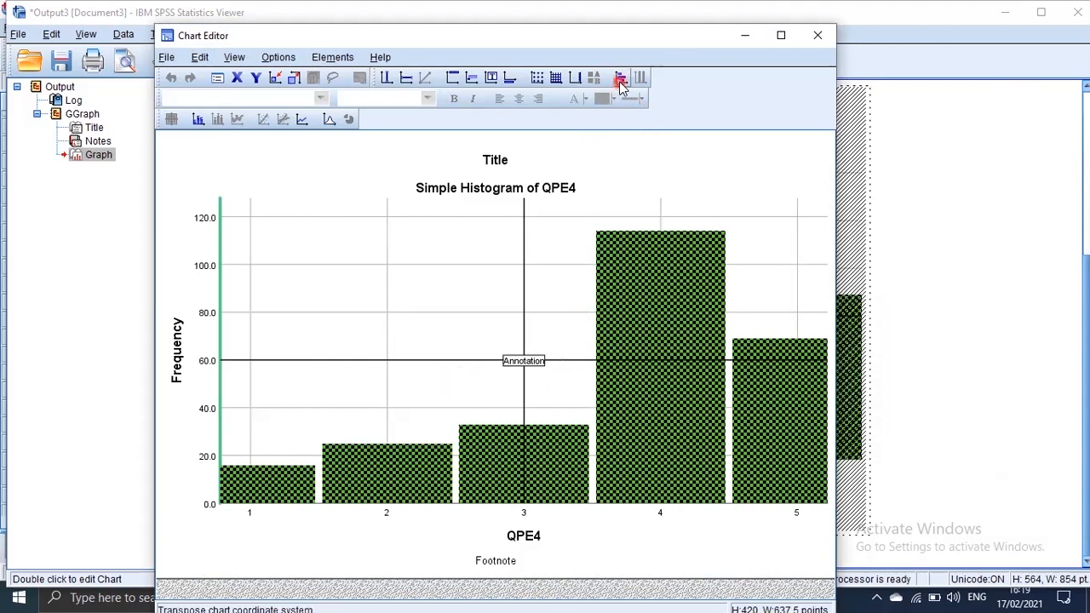
Transpose the histogram's coordinate system and switch it back to vertical bars.
click(621, 80)
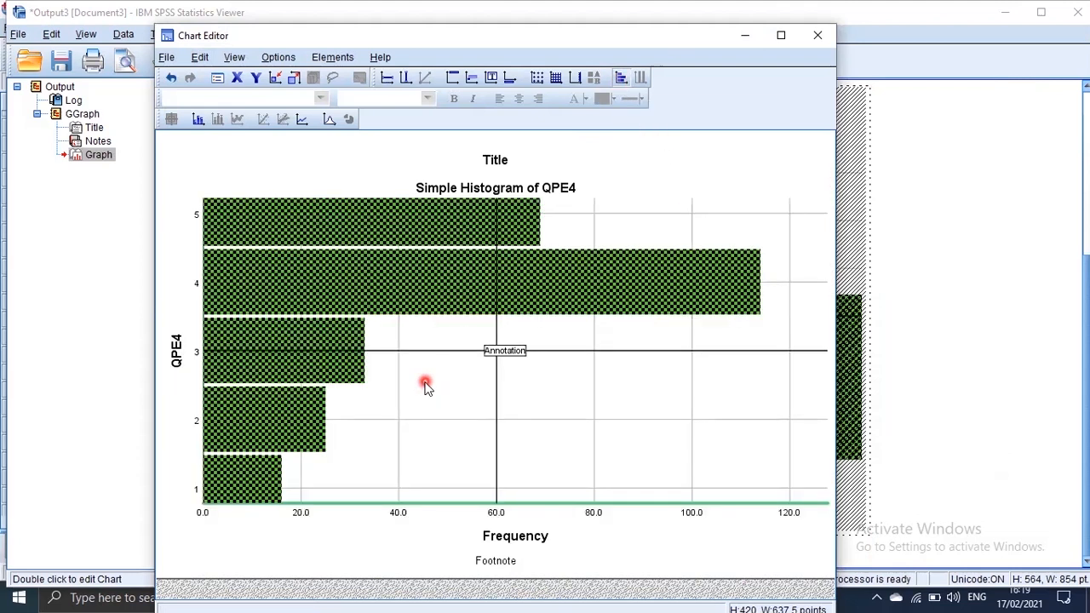
click(621, 79)
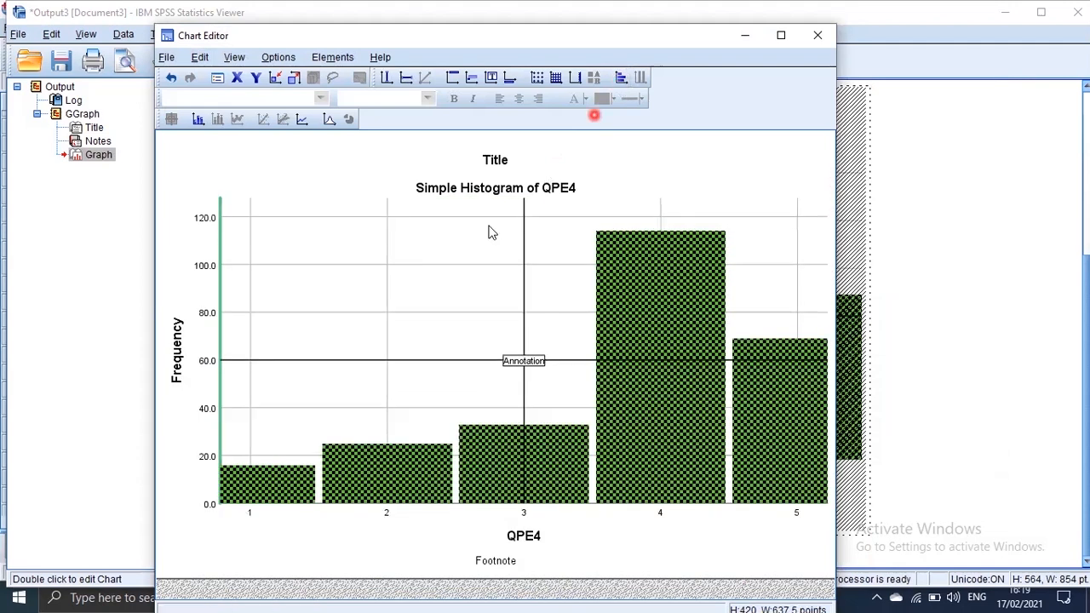
Add a Normal distribution curve with automatic parameters to the histogram, view its line settings, and close the properties.
click(332, 120)
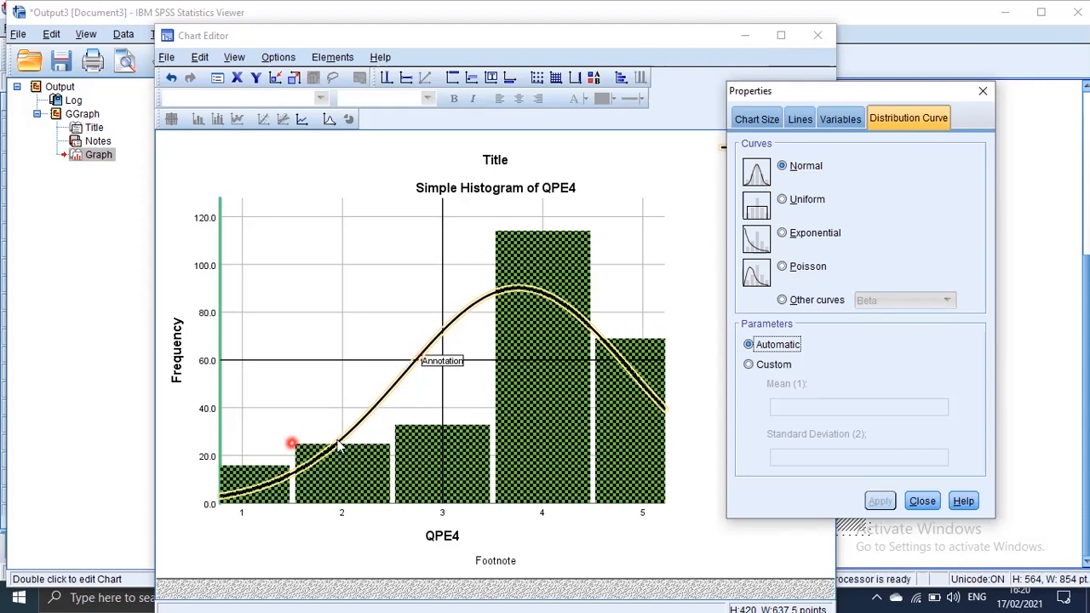
click(841, 118)
click(799, 119)
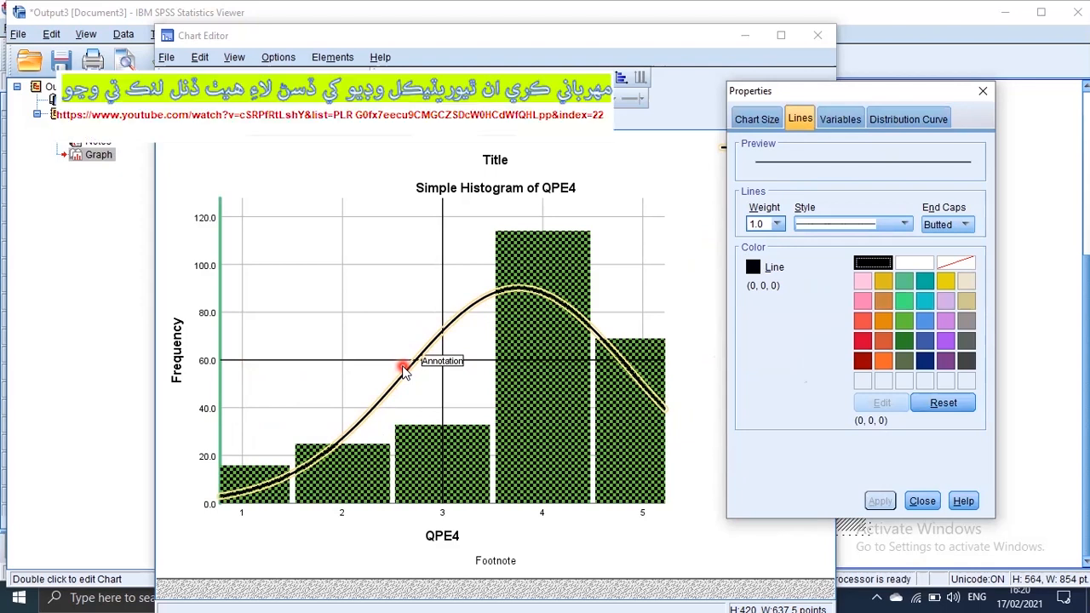
click(925, 502)
click(756, 117)
click(932, 508)
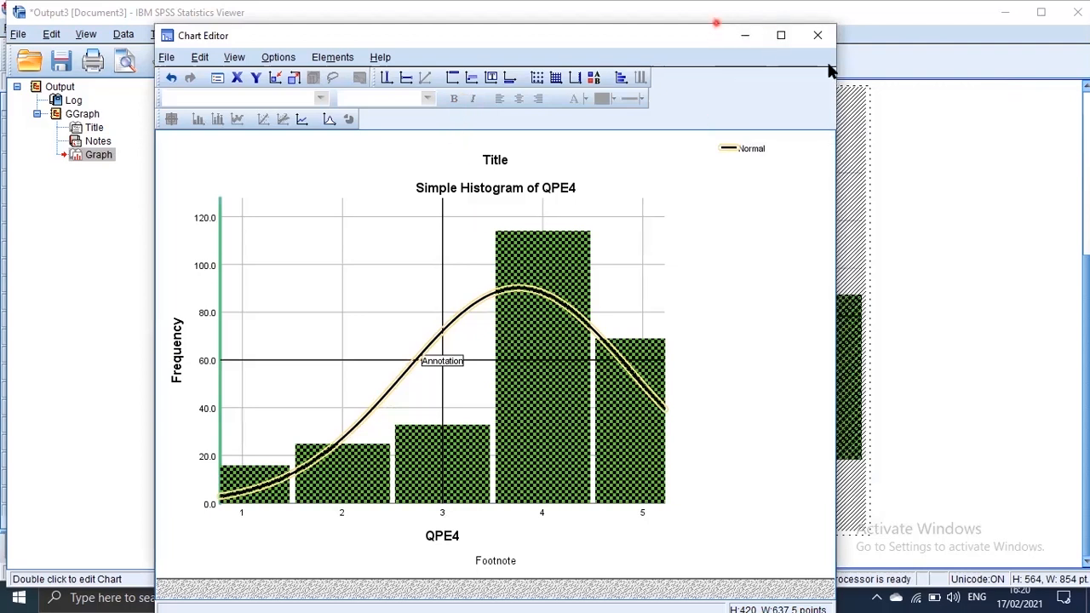
Close the Chart Editor and review the finished QPE4 histogram in the output.
click(815, 37)
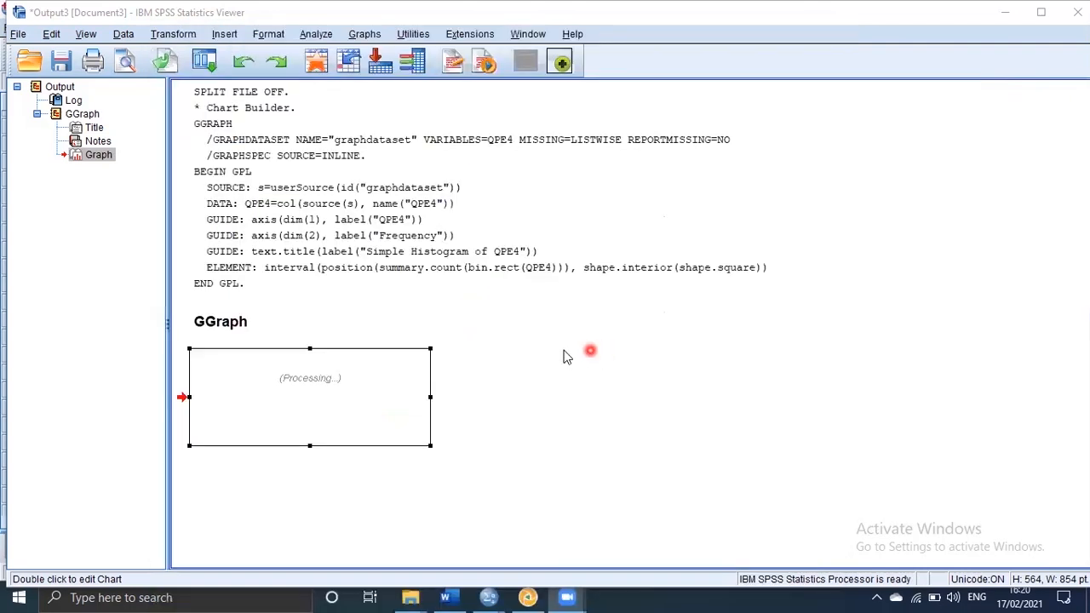
scroll(570, 442, down, 4)
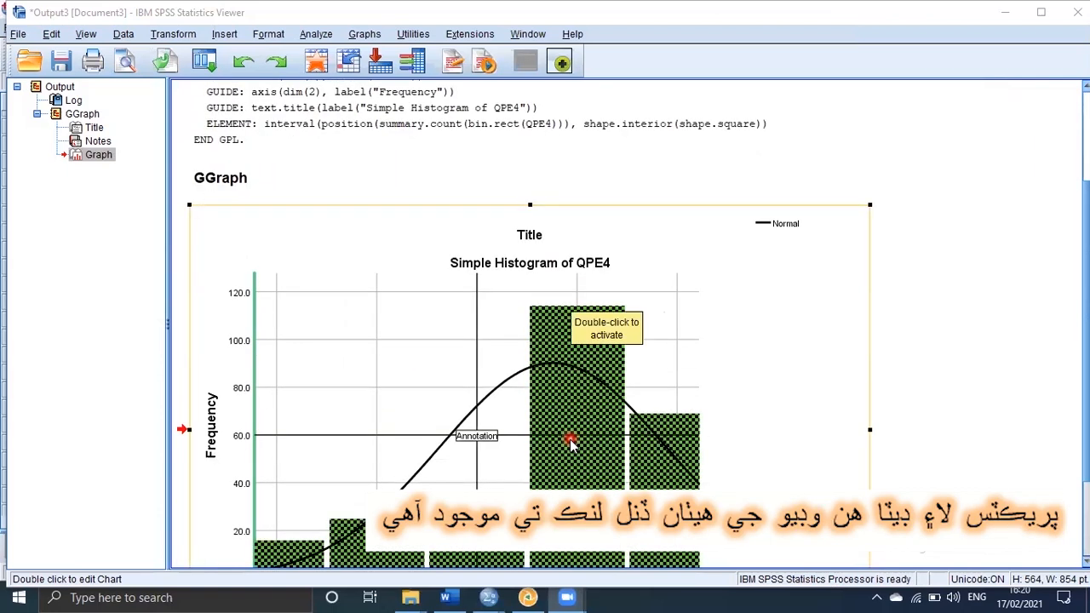
scroll(570, 441, down, 2)
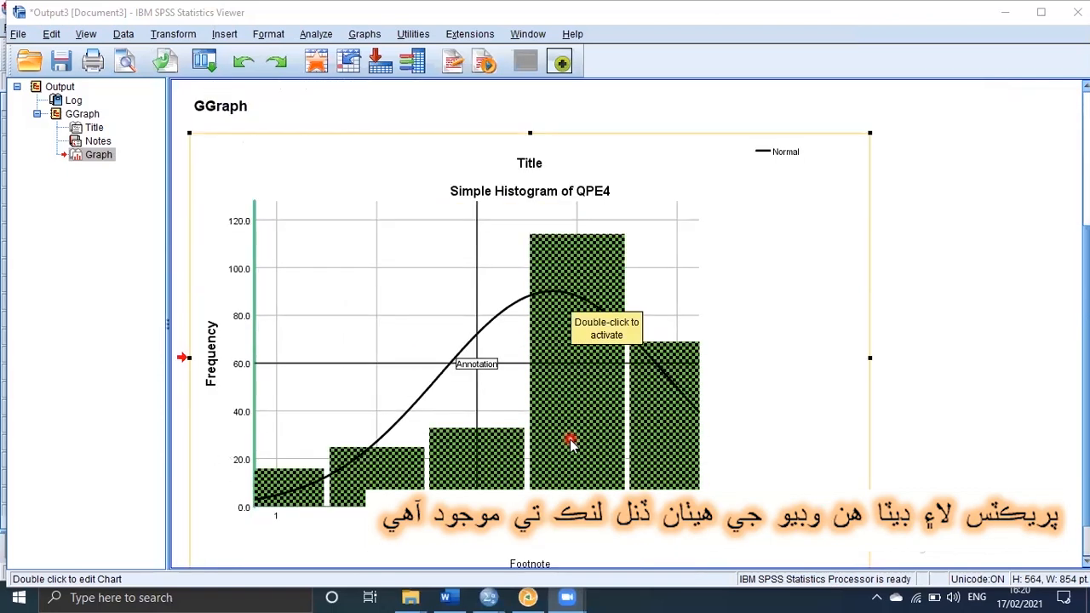